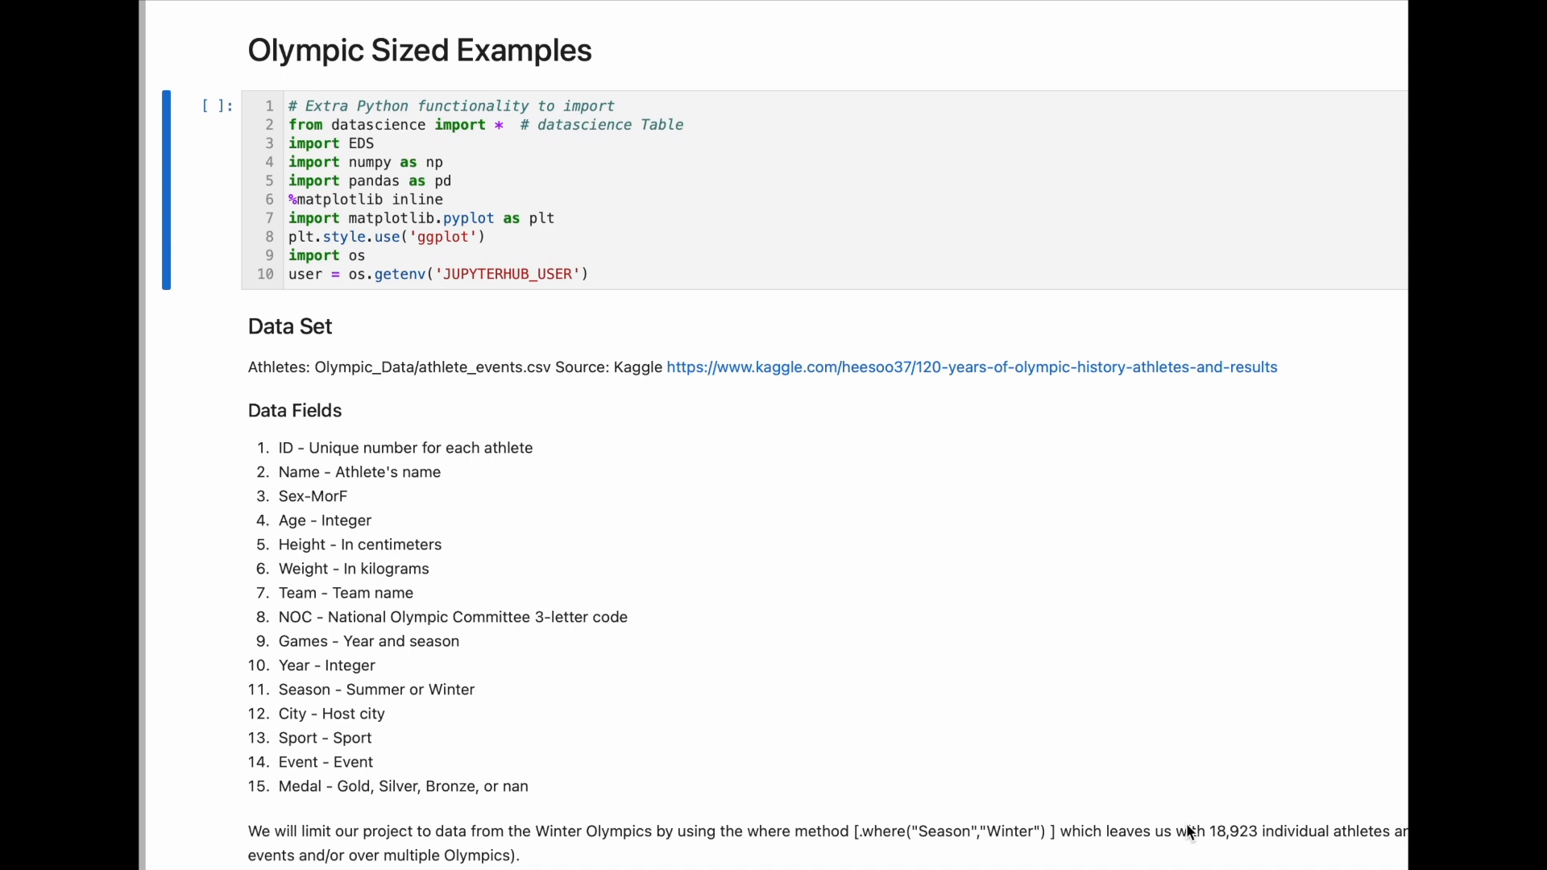
- Run the imports cell at the start of the Olympic Sized Examples notebook
click(672, 284)
key(shift+Return)
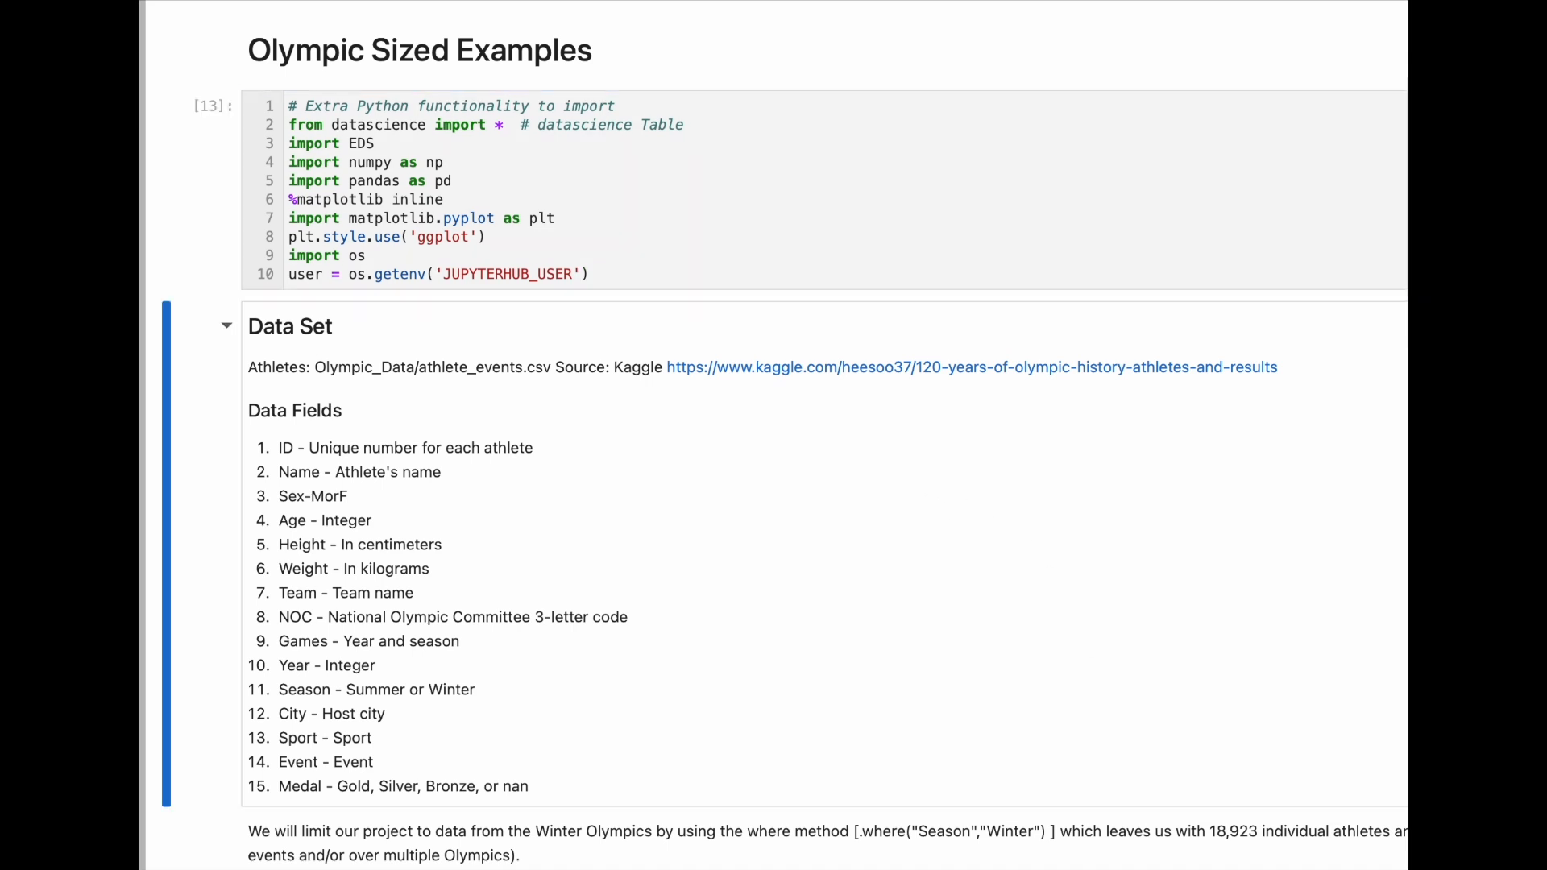
key(shift+Return)
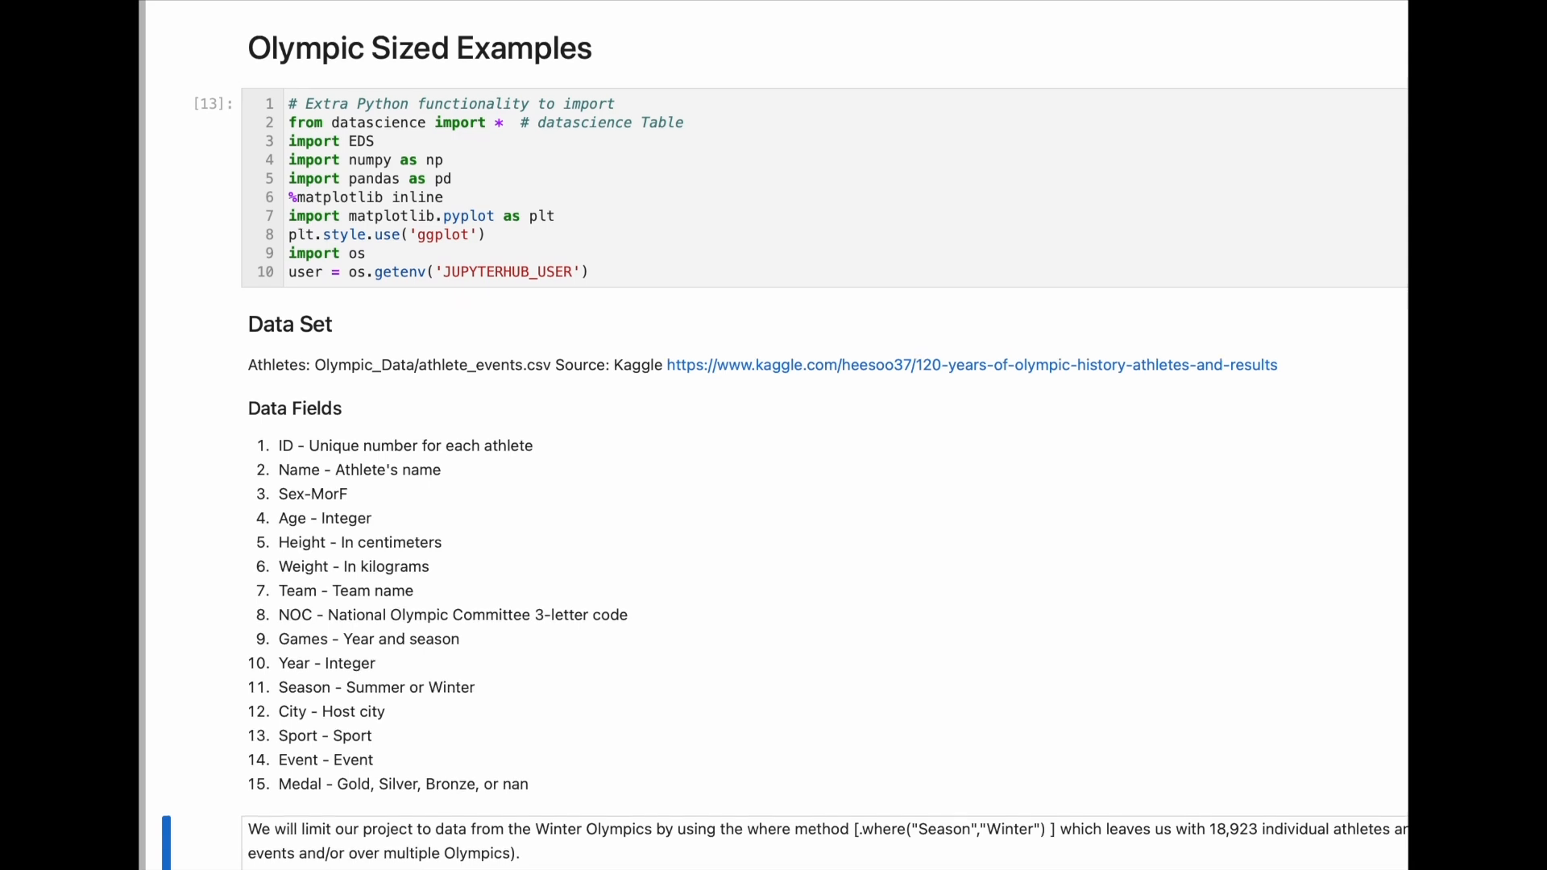
- Run the cell that reads data/winter_athletes.csv into the athletes table, sorted by descending Year and filtered to the Winter season
scroll(785, 435, down, 5)
scroll(533, 346, down, 1)
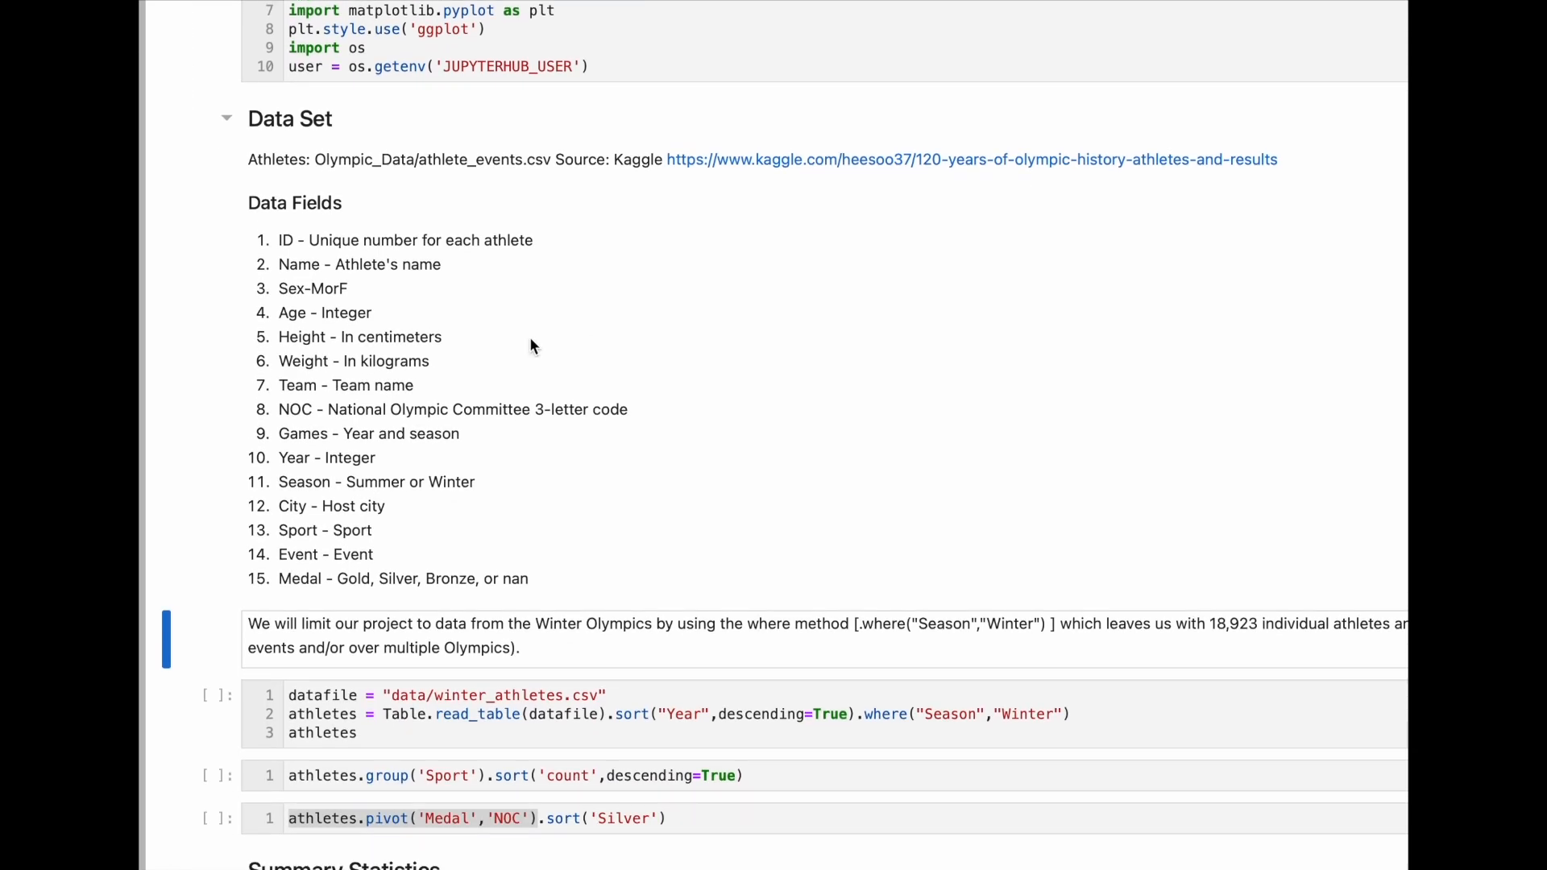
key(shift+Return)
key(shift+Return)
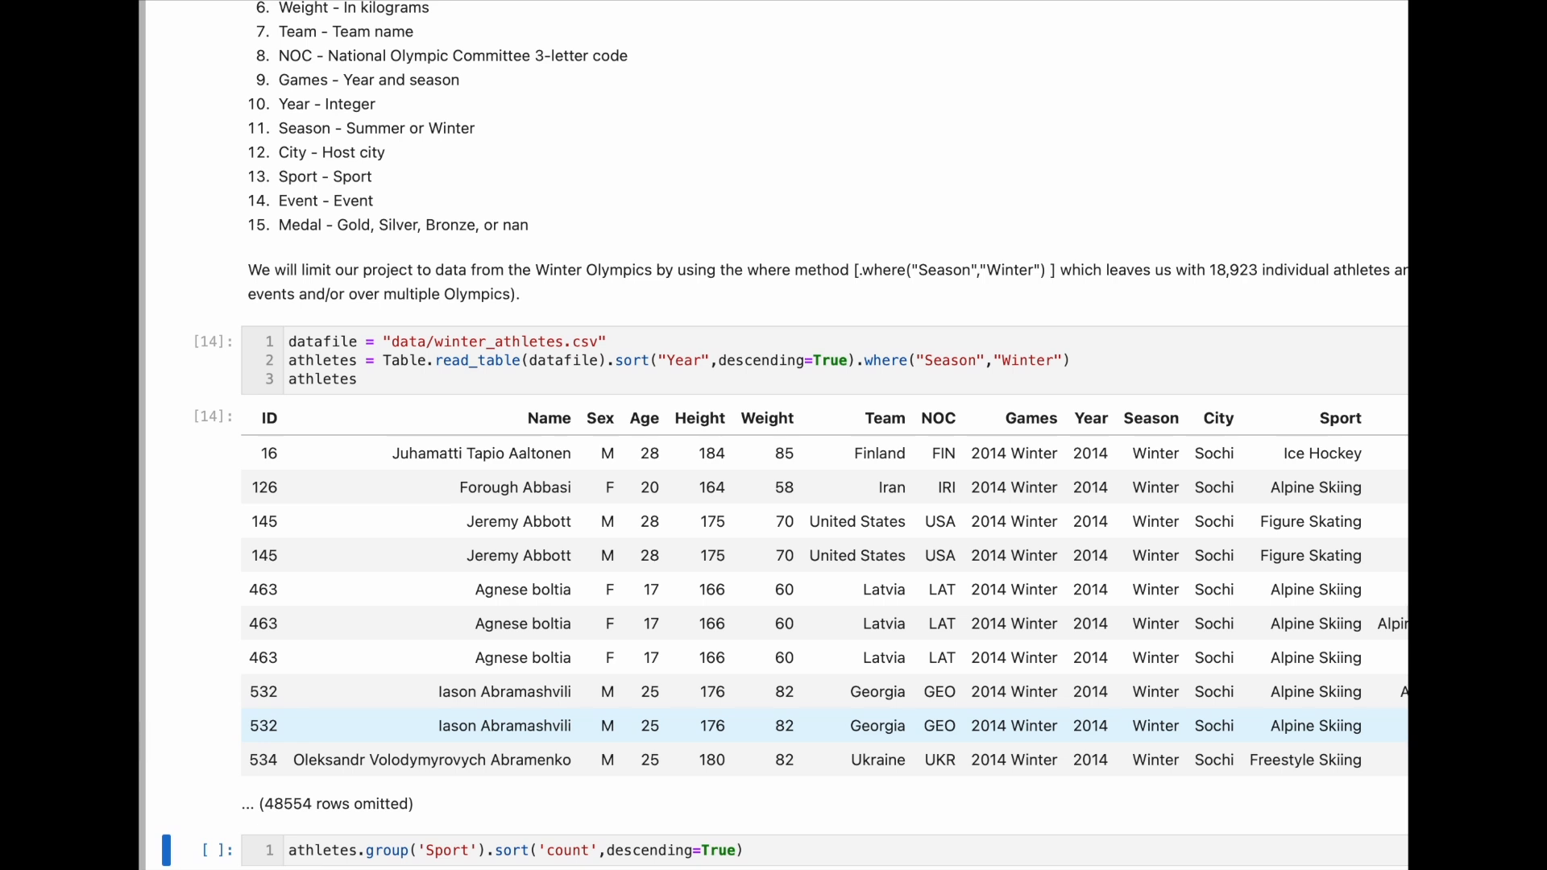
- Remove the sort call from the Sport grouping cell, leaving athletes.group('Sport'), and run it
drag(774, 843, 484, 850)
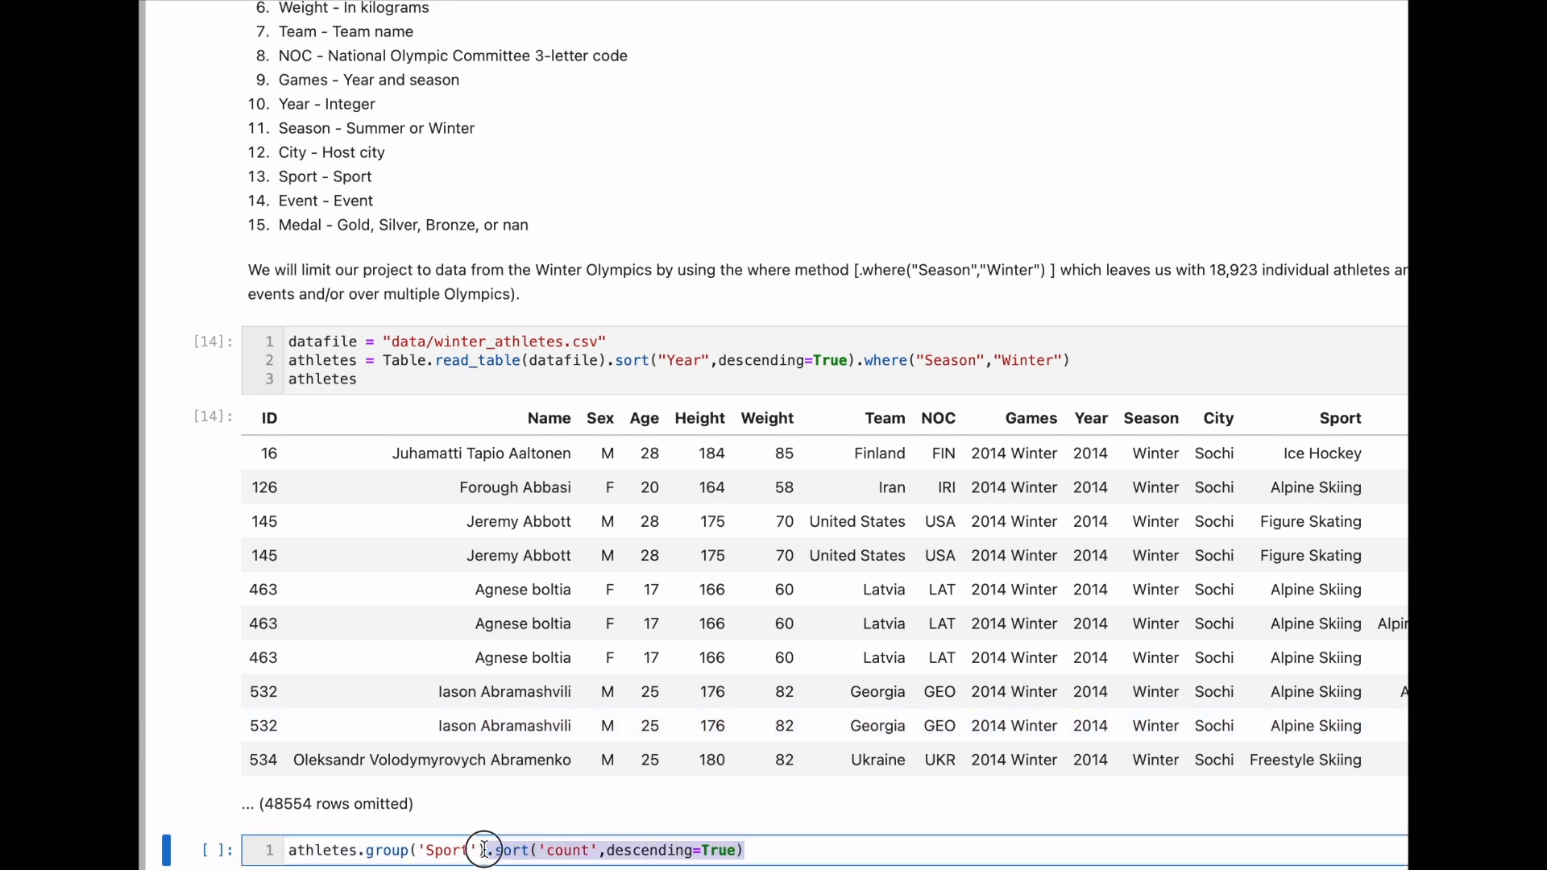
key(BackSpace)
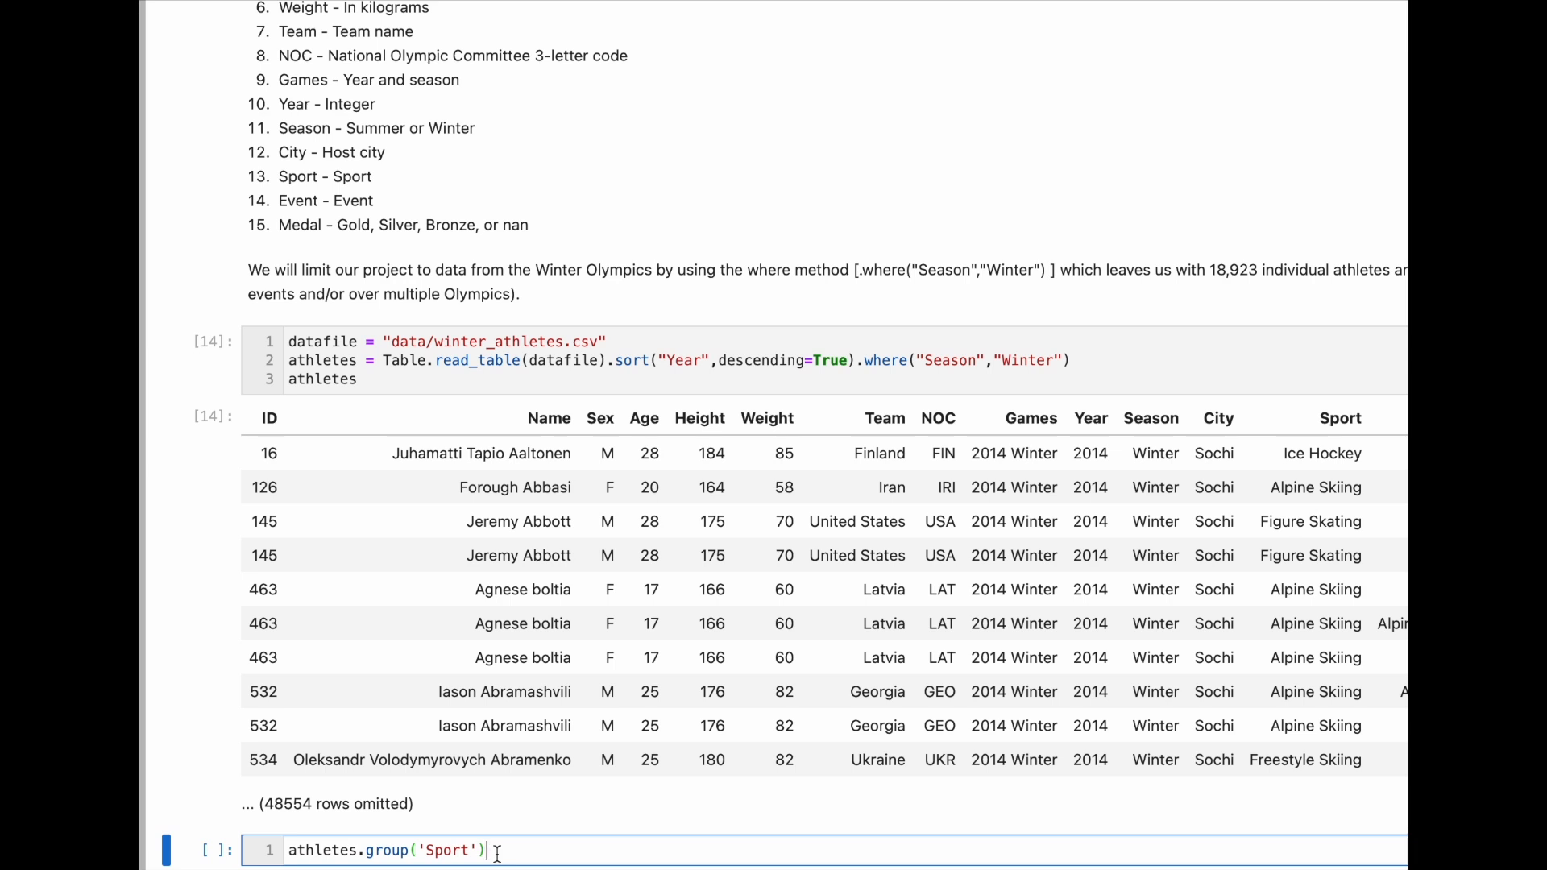
key(shift+Return)
scroll(368, 827, down, 5)
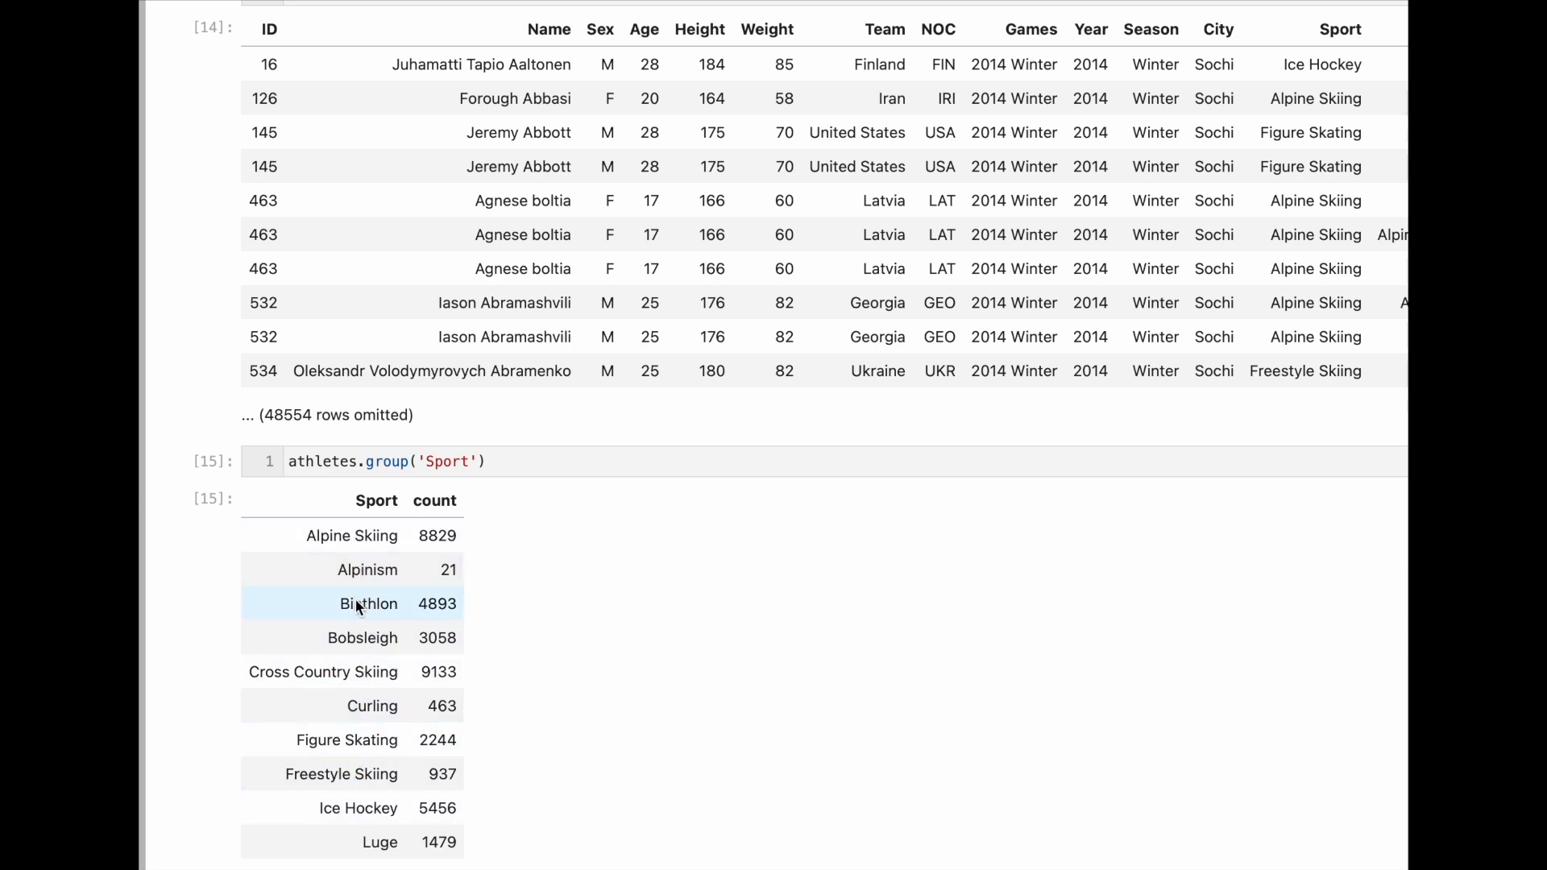
- Append .sort('count', descending=True) to the athletes.group('Sport') expression and rerun the cell
click(490, 457)
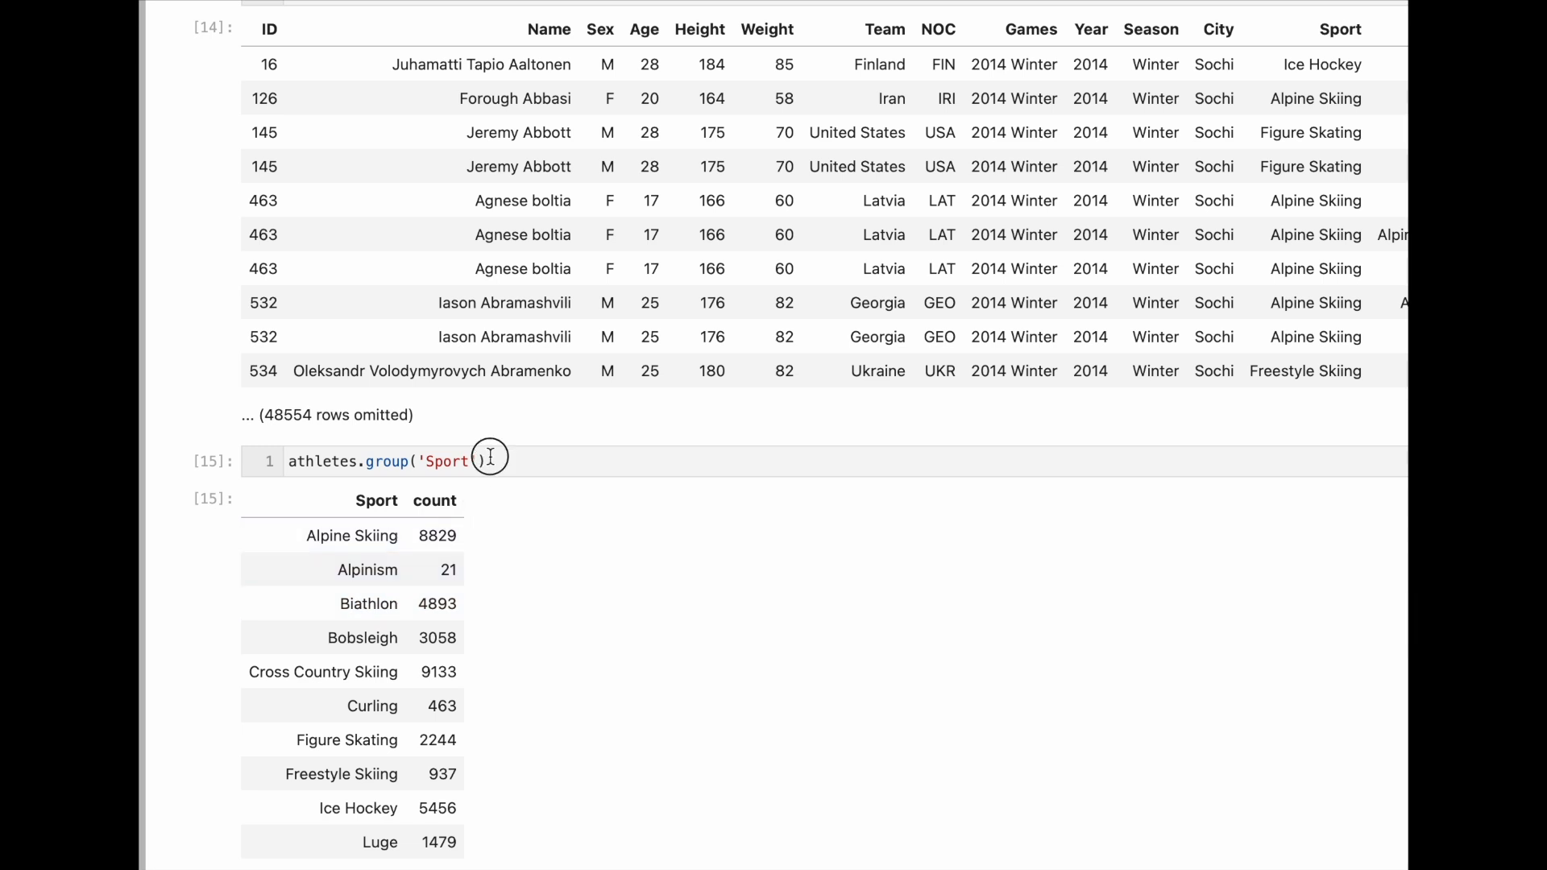
text(.so)
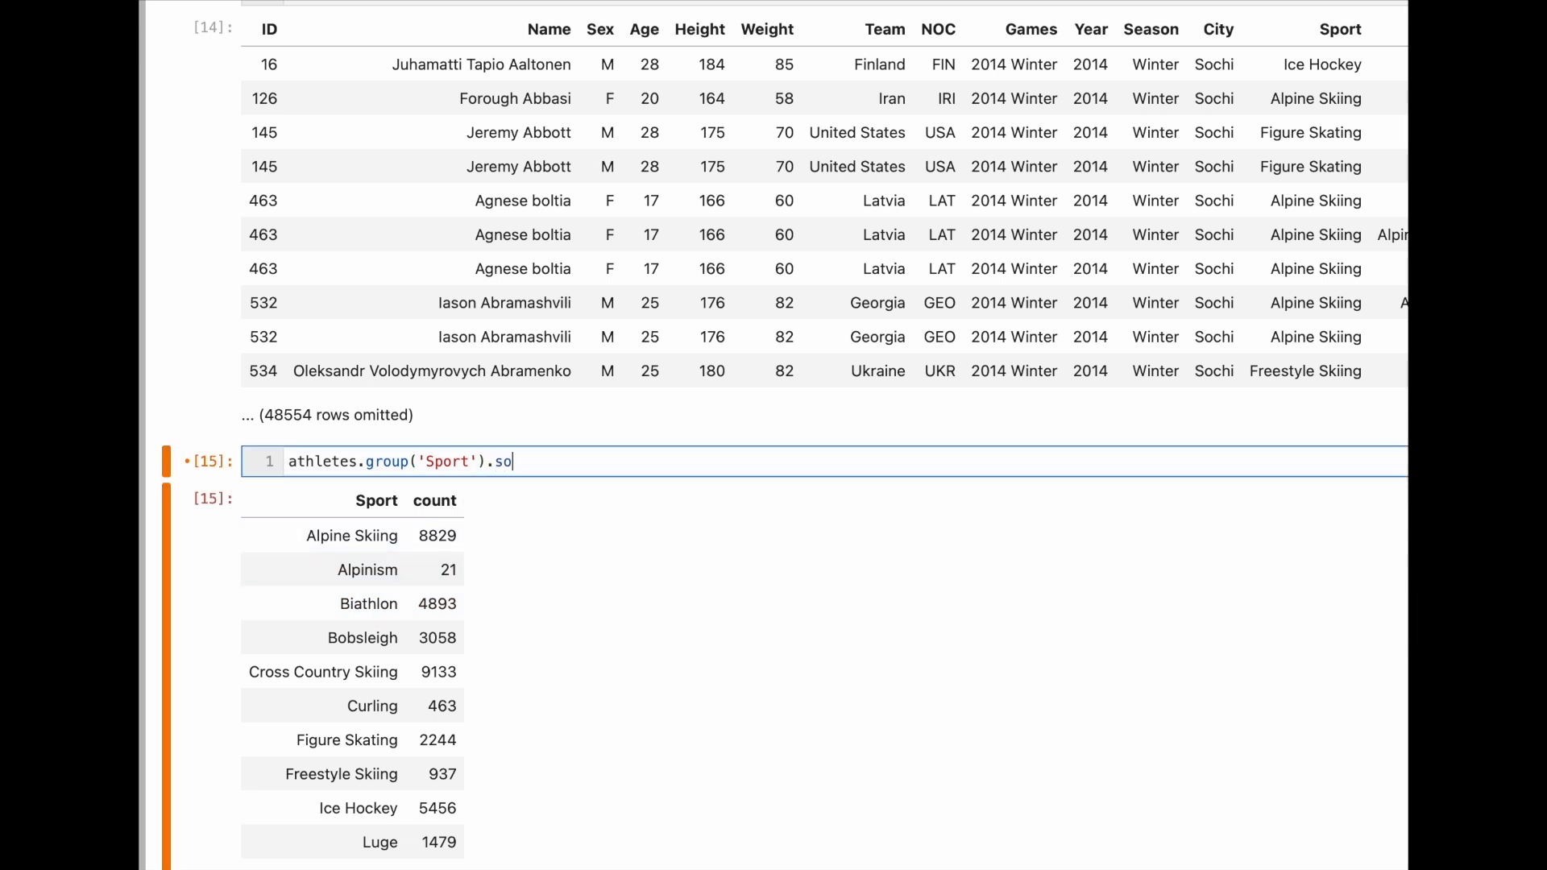
text(rt('count)
key(Right)
click(486, 459)
drag(486, 459, 289, 451)
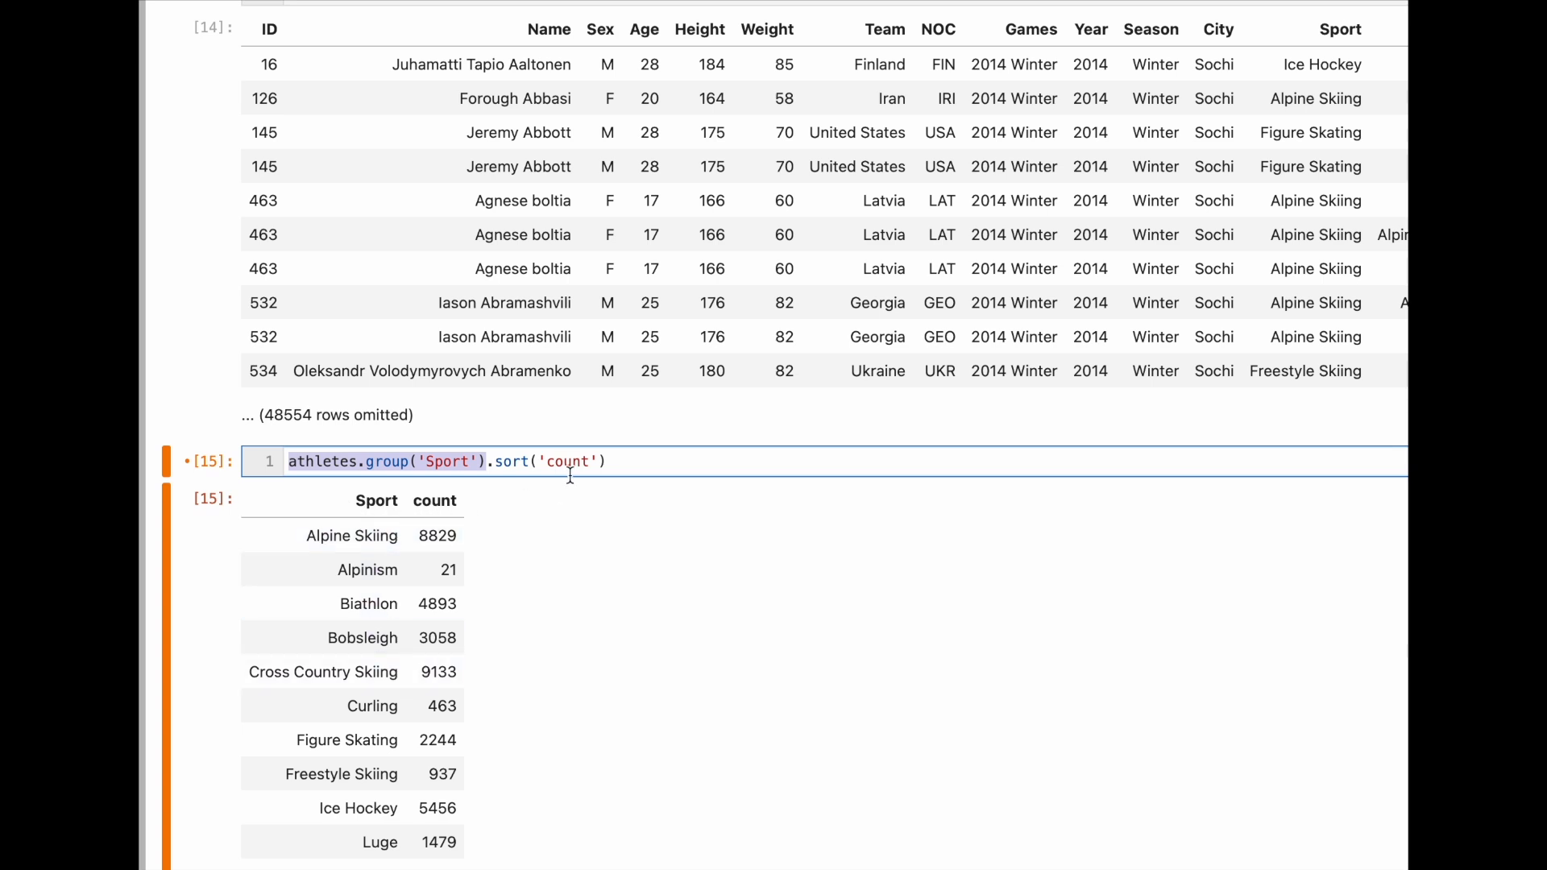
click(599, 461)
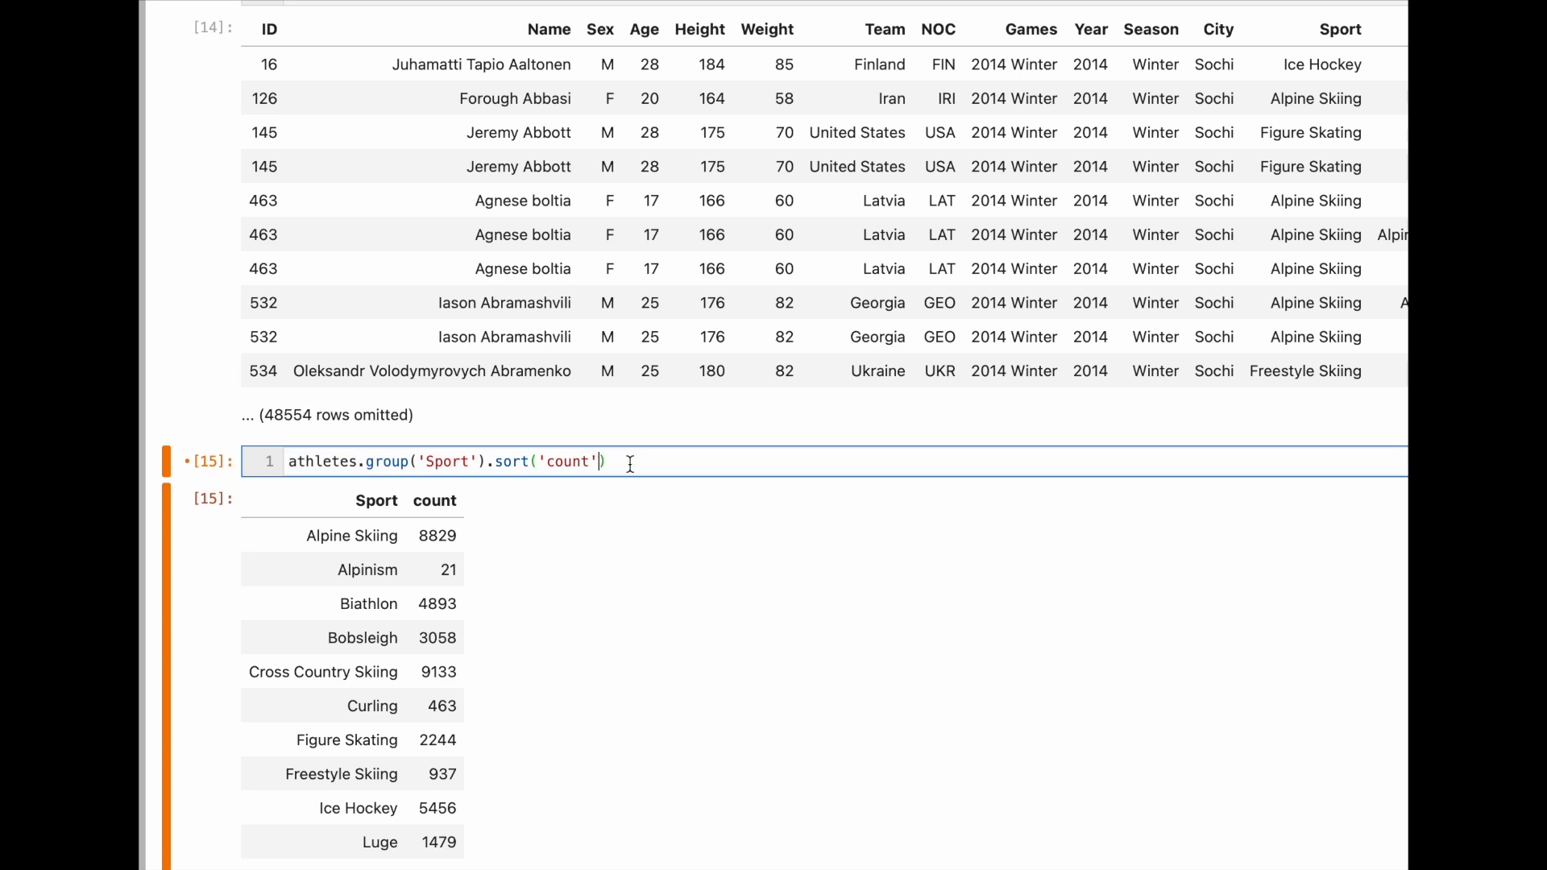
text(, descending=True)
key(shift+Return)
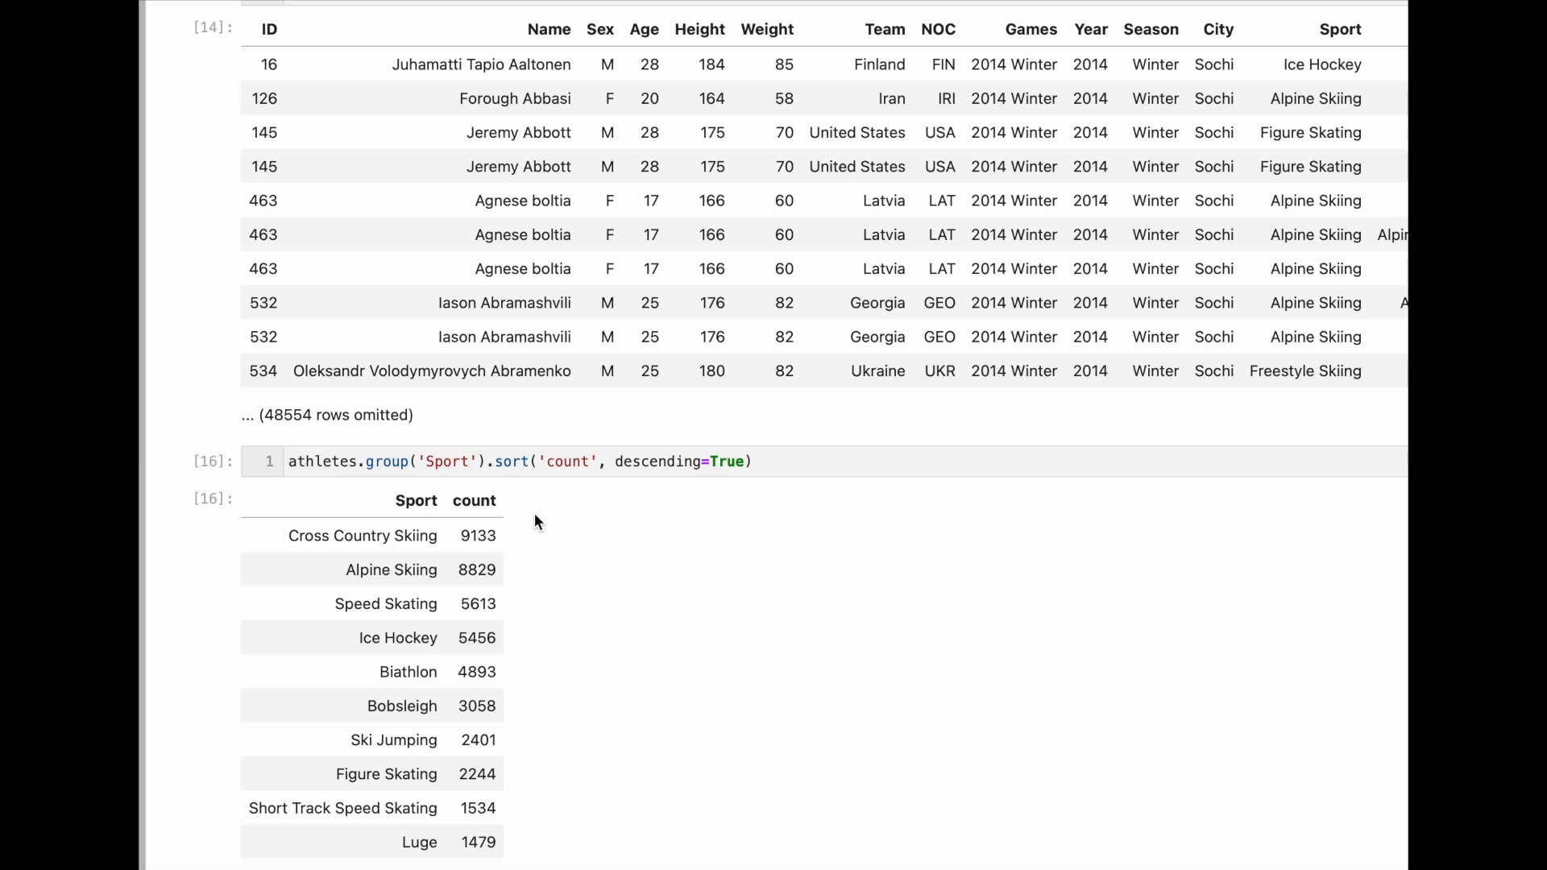
- Delete the .sort('Silver') call from the athletes.pivot('Medal','NOC') cell
scroll(538, 522, down, 1)
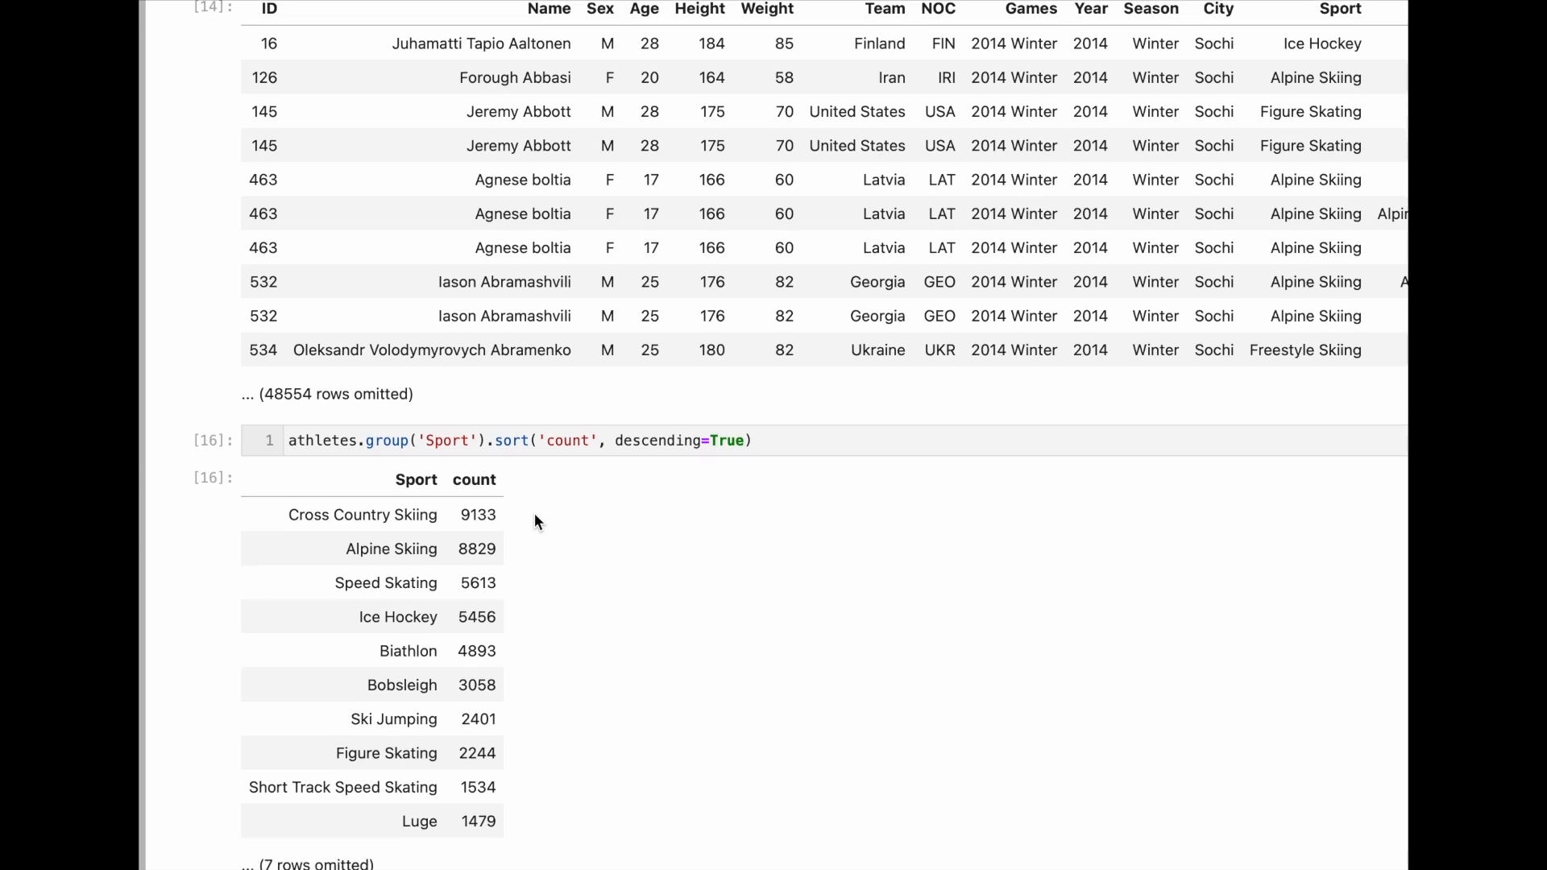
scroll(539, 521, down, 1)
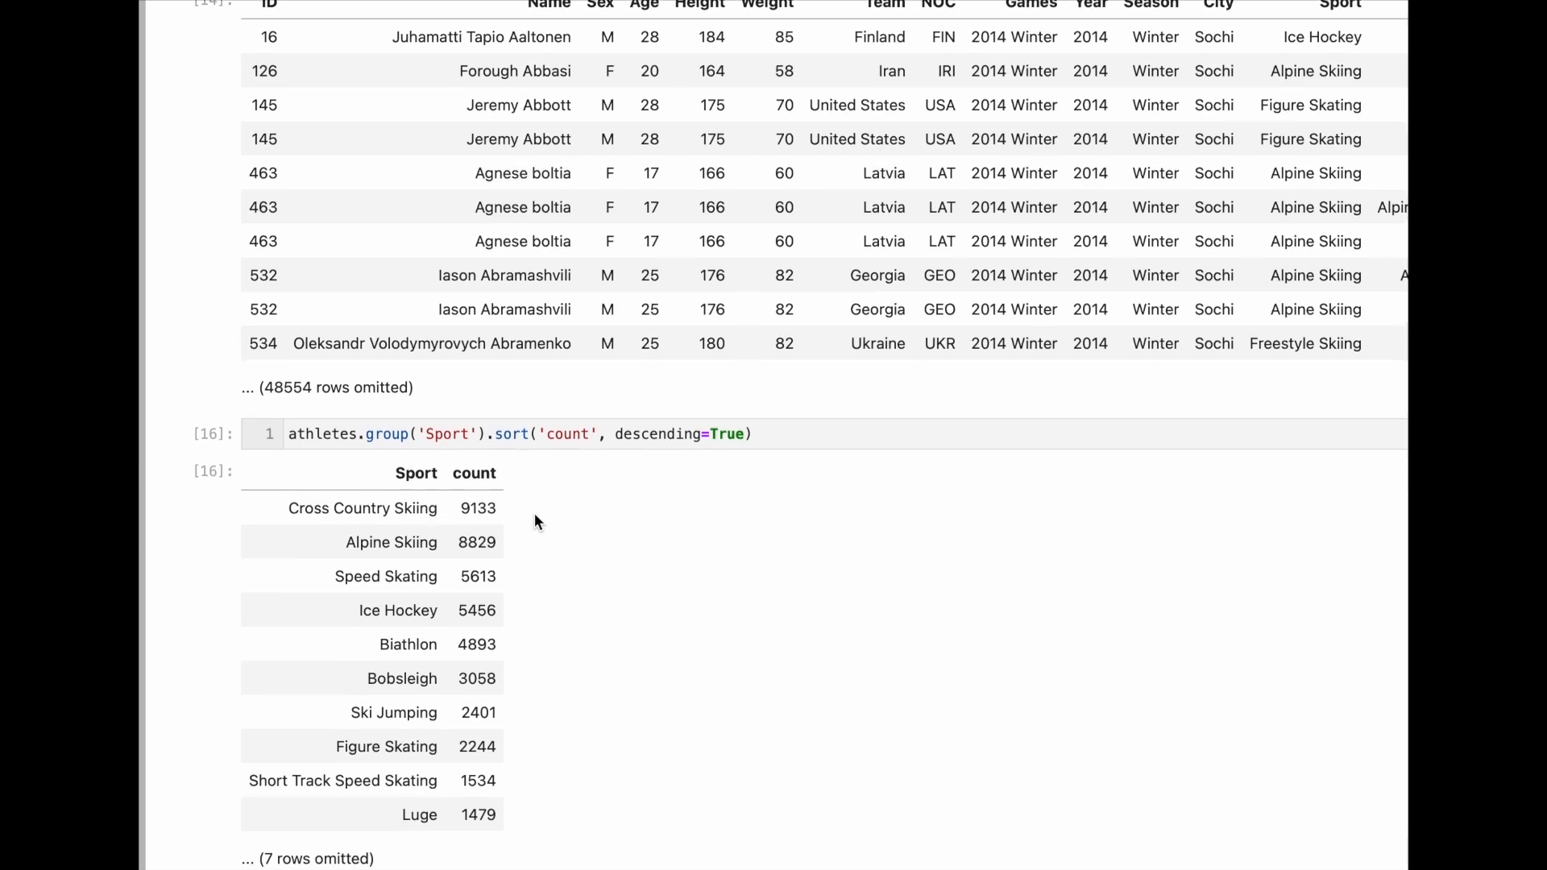
scroll(539, 522, down, 1)
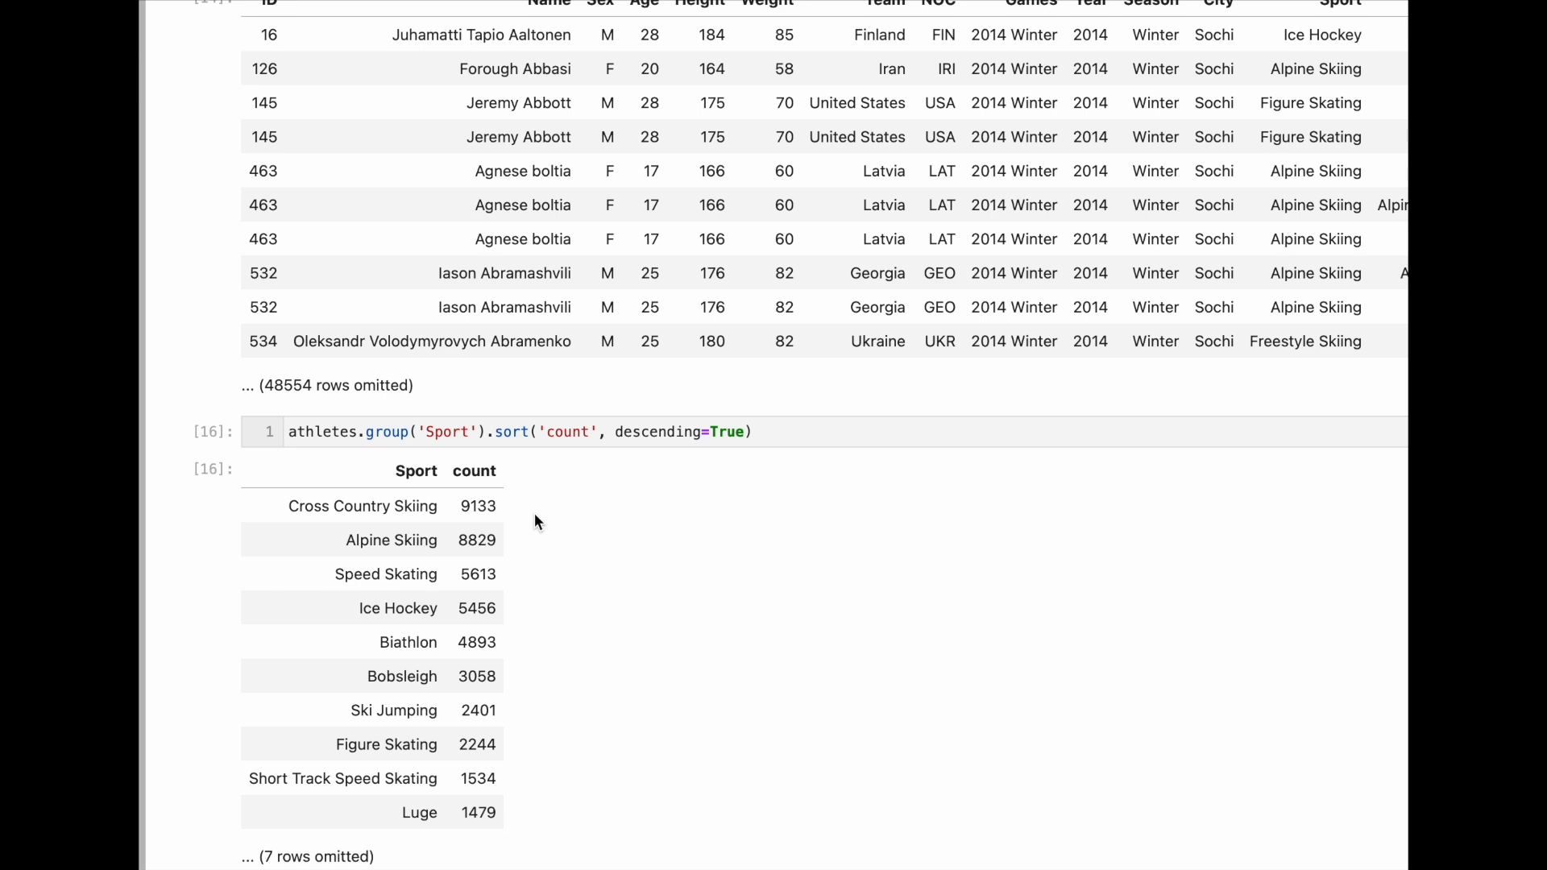
click(644, 672)
scroll(648, 672, down, 1)
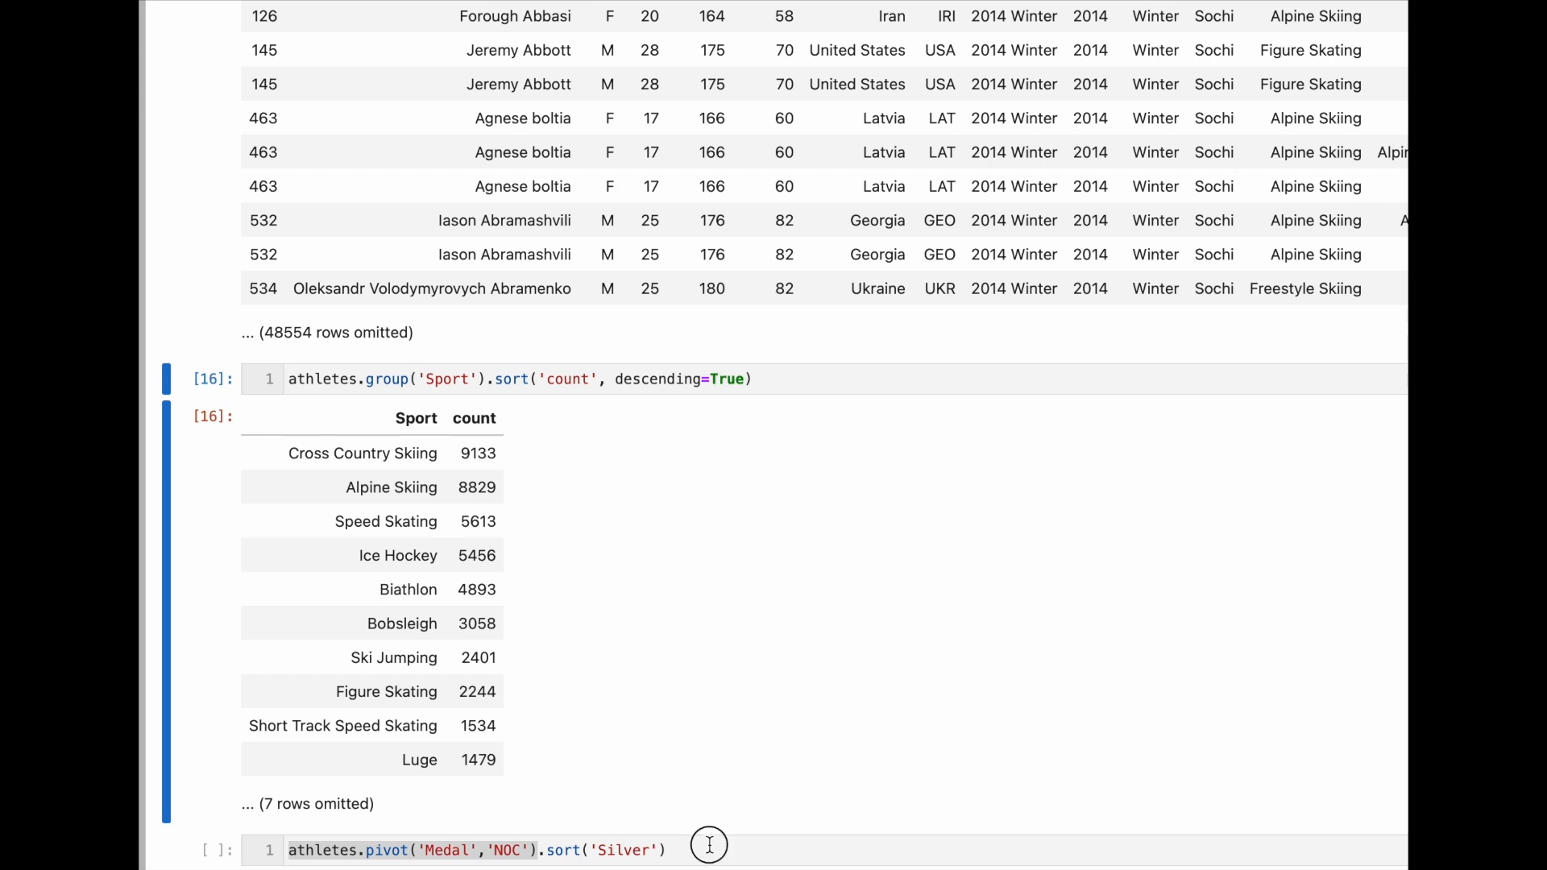
click(710, 845)
key(BackSpace)
key(BackSpace)
key(BackSpace)
key(BackSpace)
key(BackSpace)
key(BackSpace)
key(BackSpace)
key(BackSpace)
key(BackSpace)
key(BackSpace)
key(BackSpace)
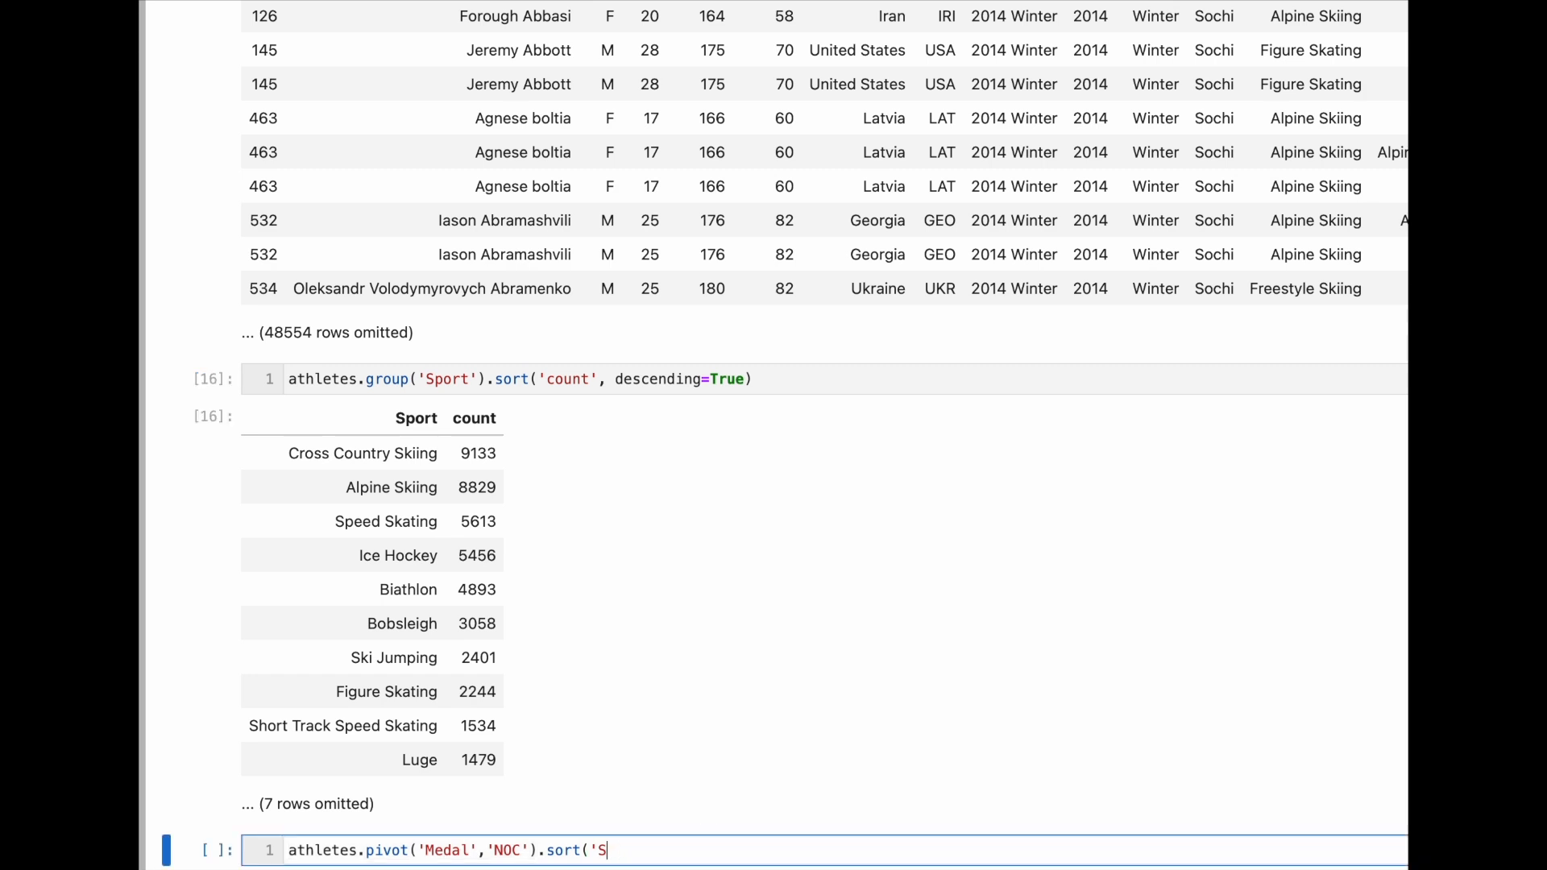
key(BackSpace)
key(BackSpace)
key(BackSpace)
key(BackSpace)
- Replace 'NOC' with 'Team' as the pivot's row column and run the cell
click(523, 850)
key(BackSpace)
key(BackSpace)
key(BackSpace)
text(Team)
key(shift+Return)
scroll(419, 826, down, 5)
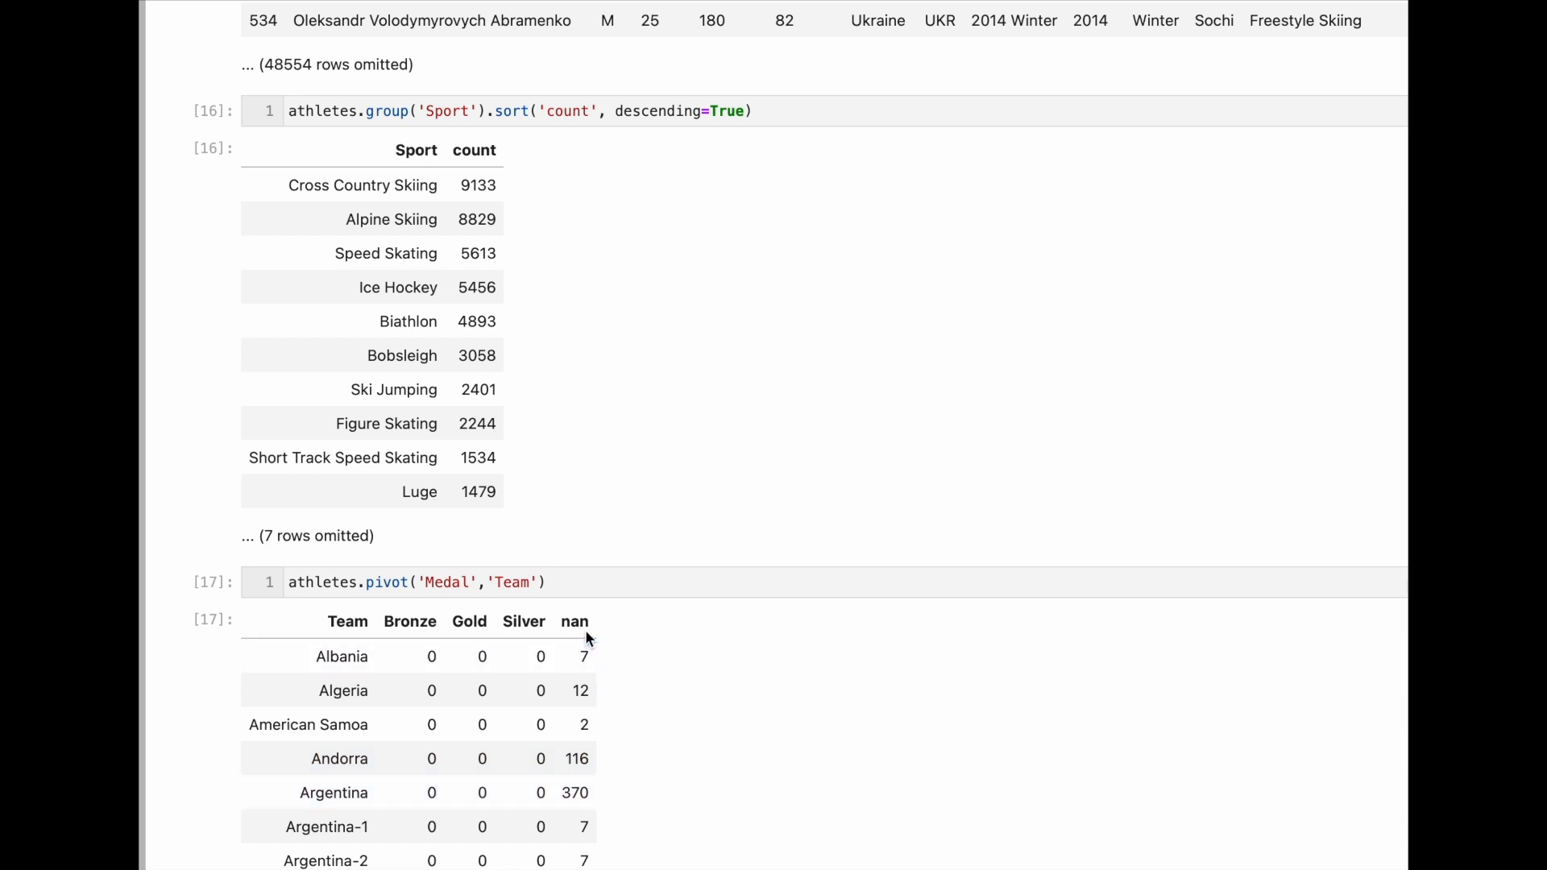
- Append .sort('Silver',descending=True) to the Medal by Team pivot and rerun the cell
click(550, 581)
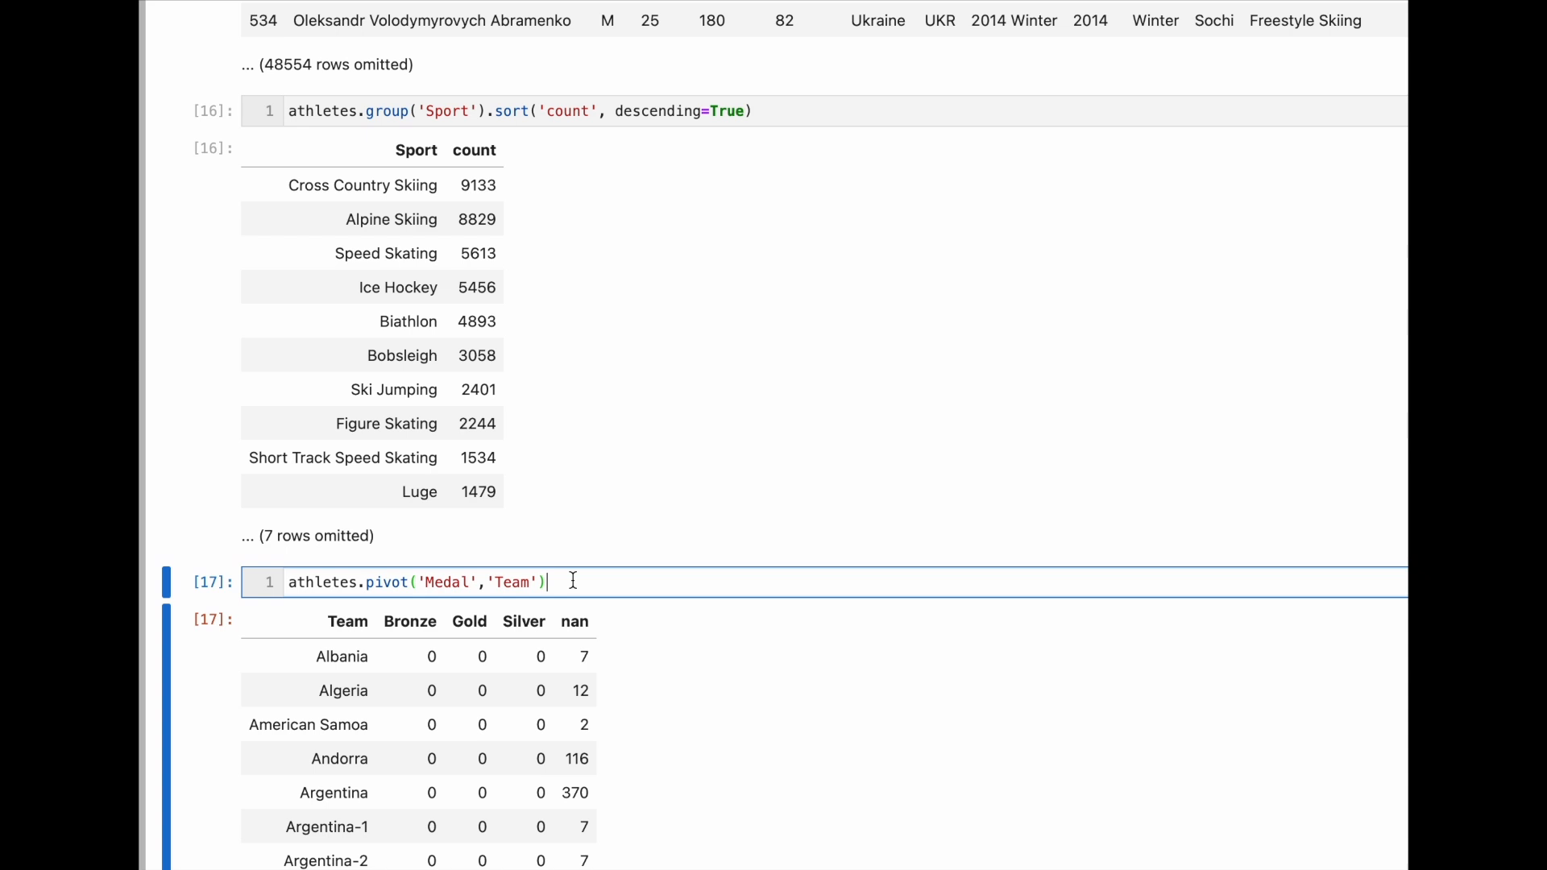
text(.sort)
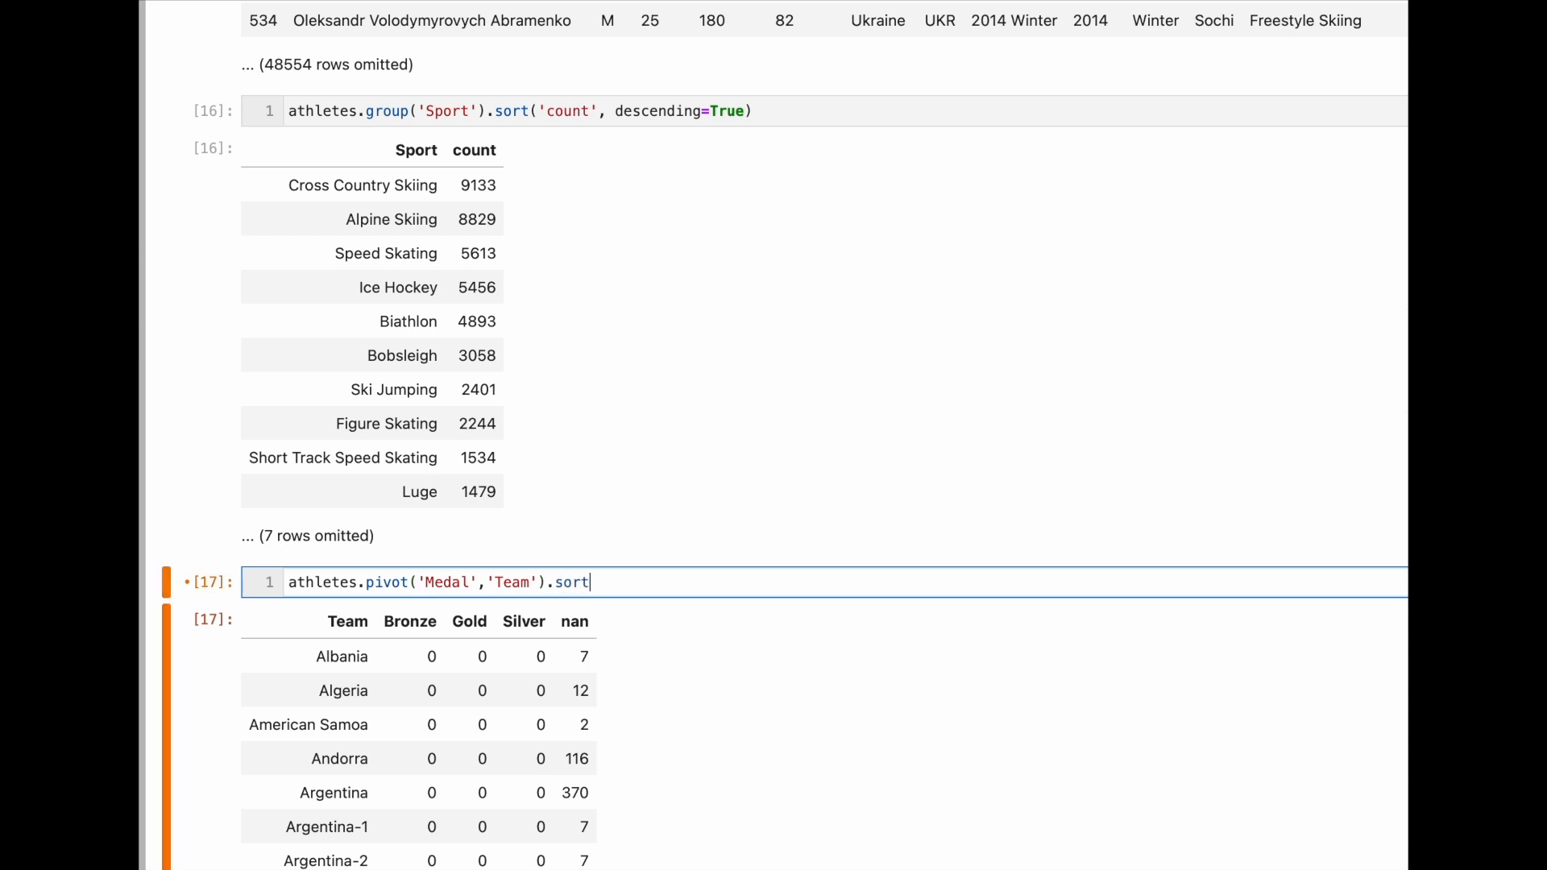
text(('Silver',descending=T)
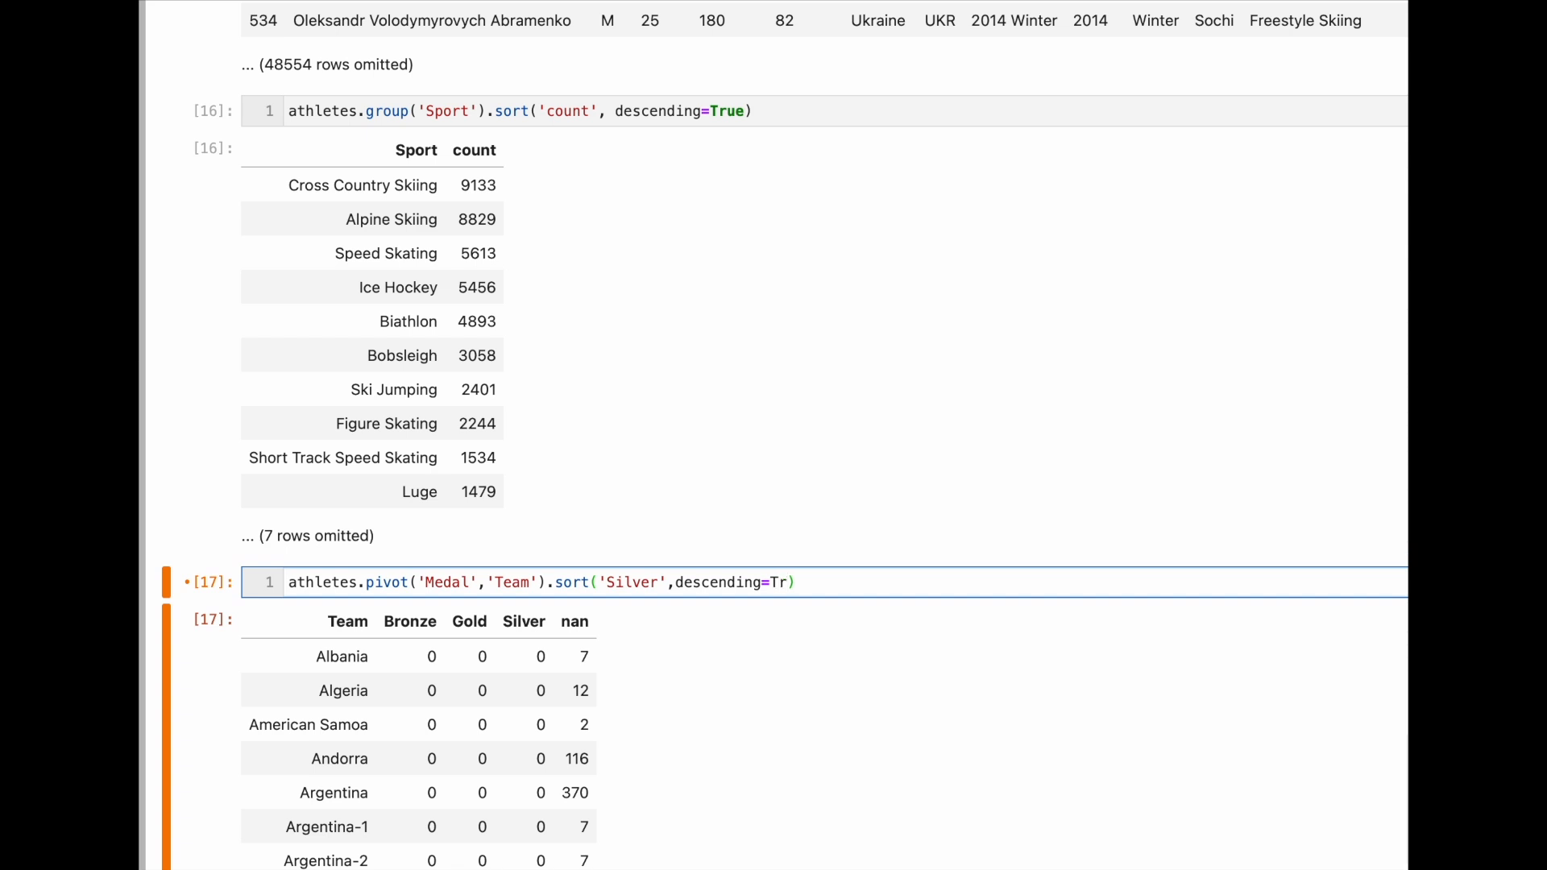
text(rue)
key(shift+Return)
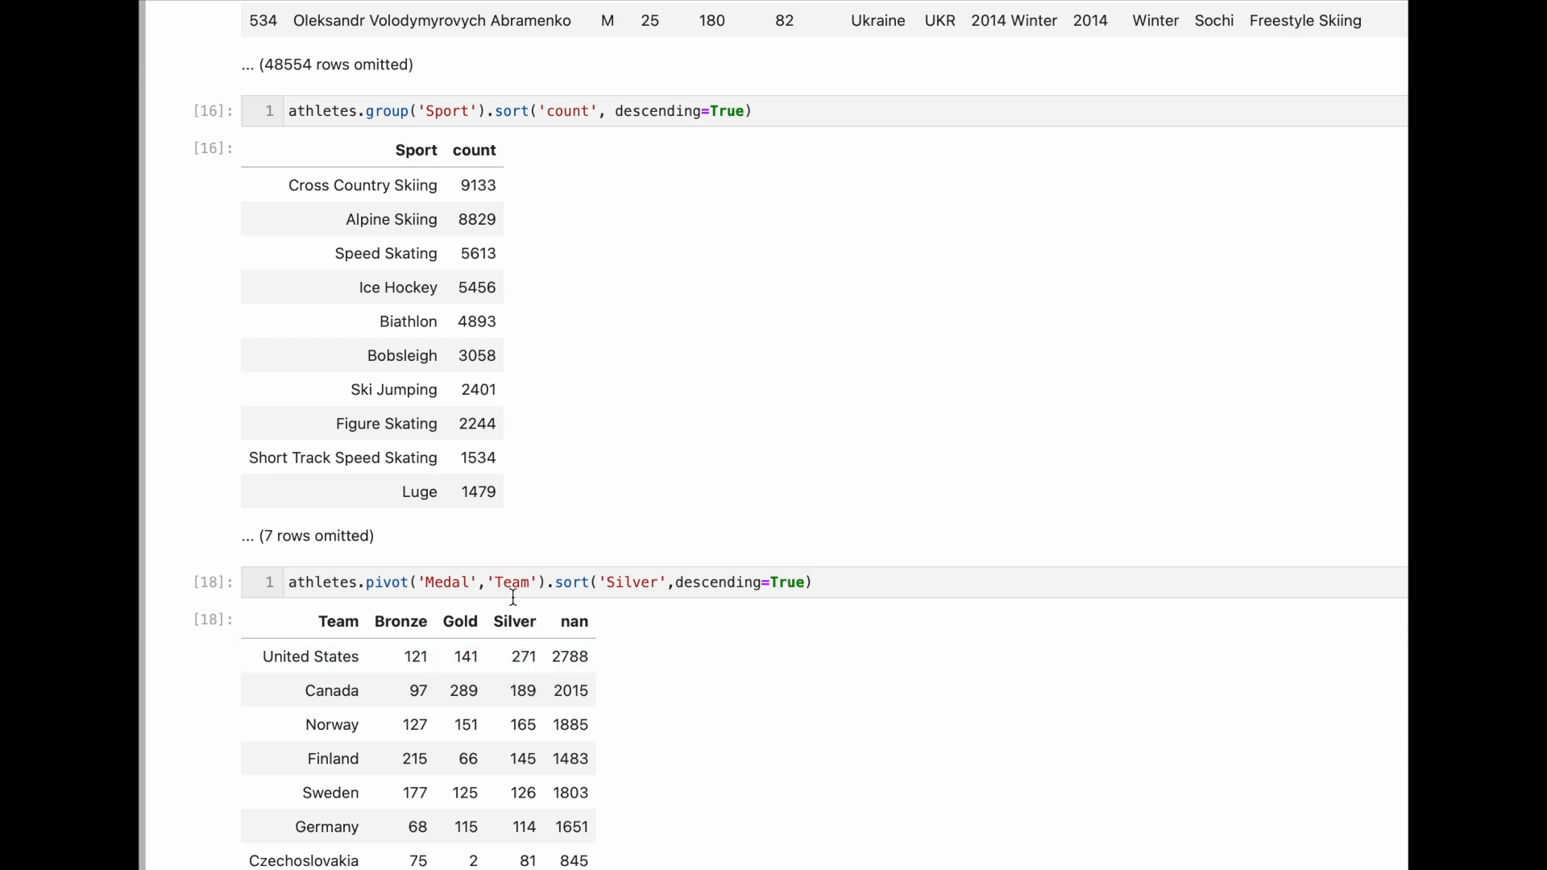
- Change the pivot's sort column to 'Gold' and rerun the cell
drag(662, 583, 613, 583)
text(Gold)
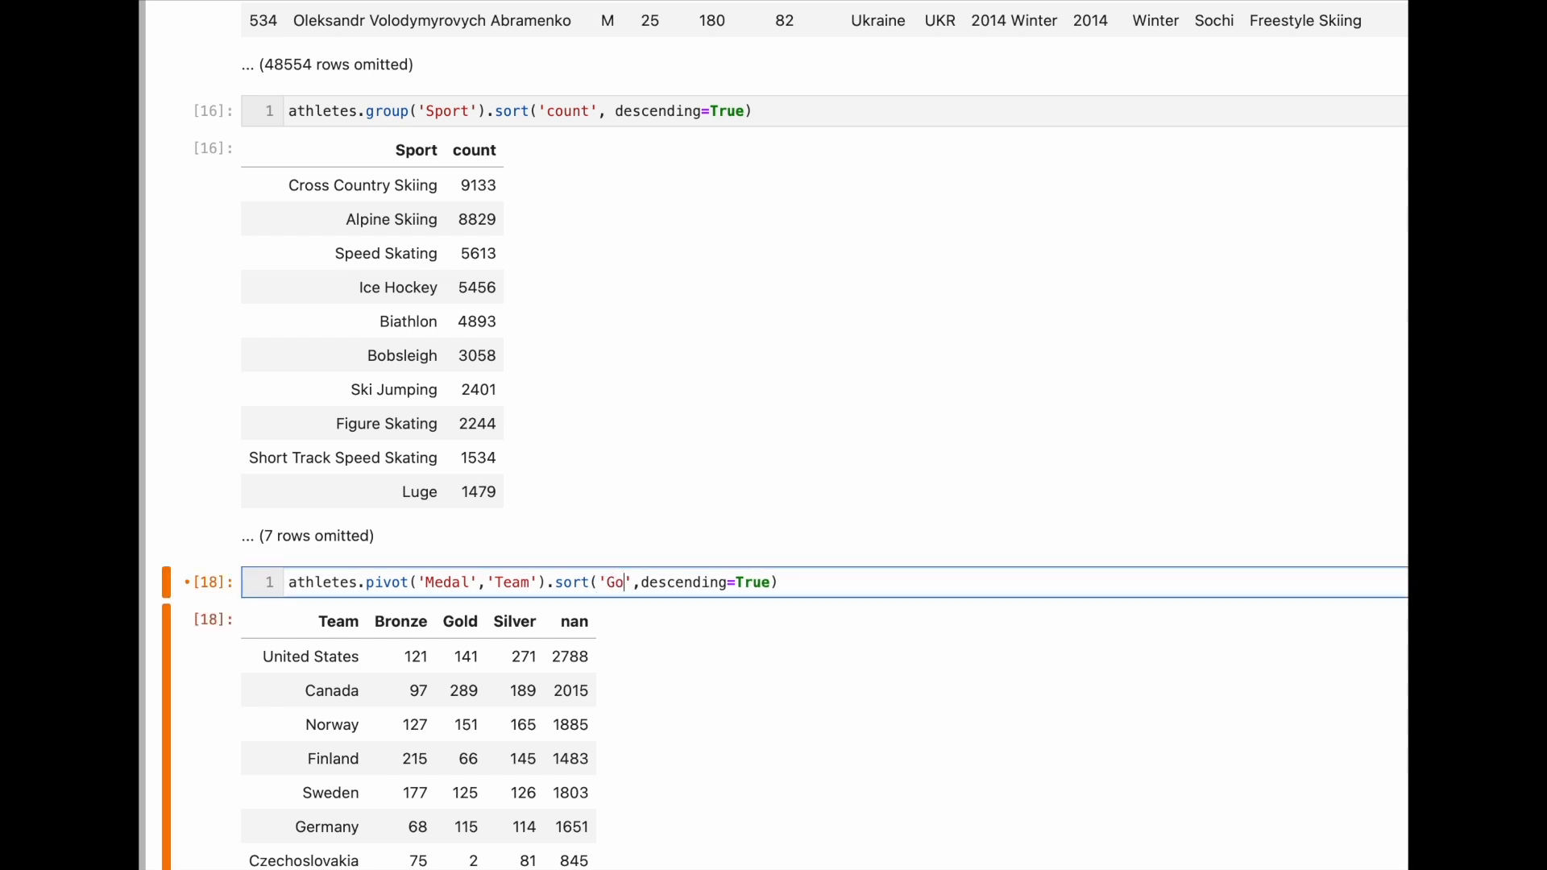
key(shift+Return)
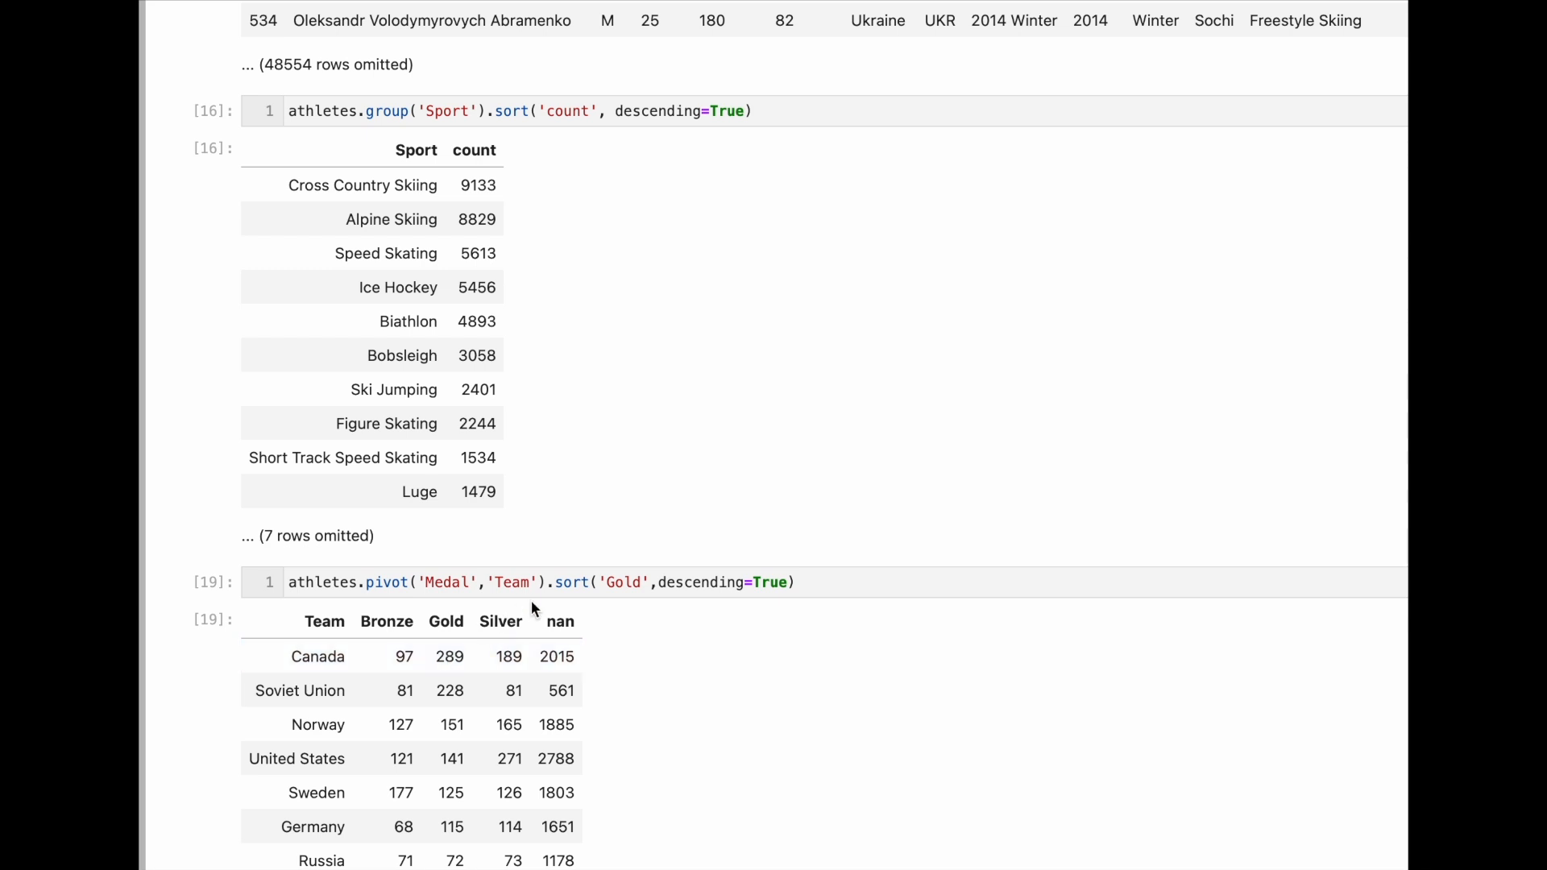
- Examine the two_num_sum function under Summary Statistics, including its table parameter, nums list, array assignment, append calls and print line
scroll(539, 684, down, 3)
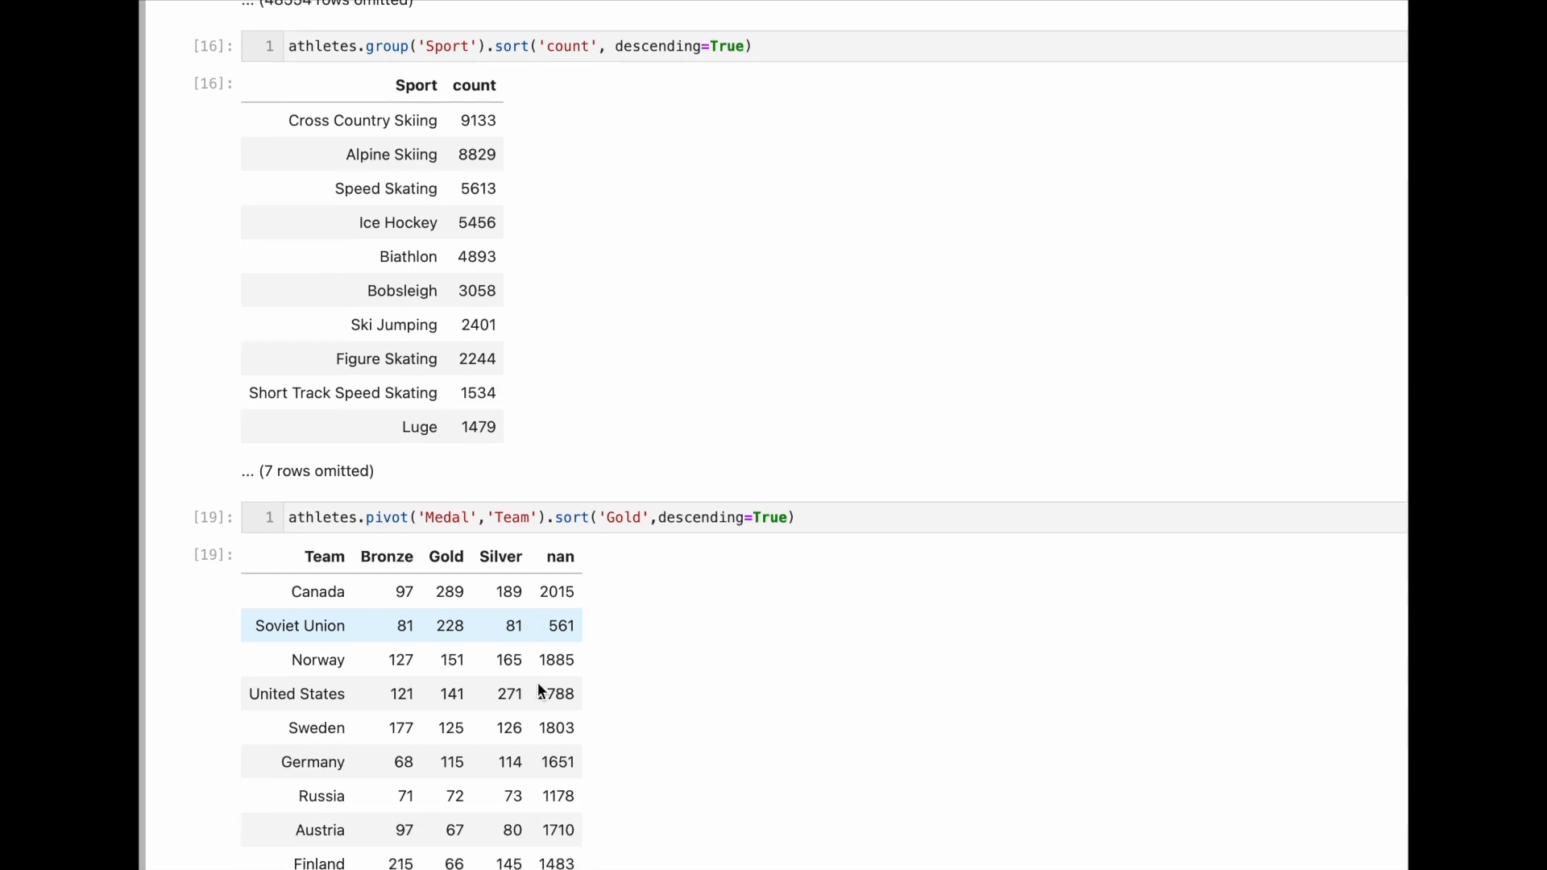
scroll(540, 685, down, 3)
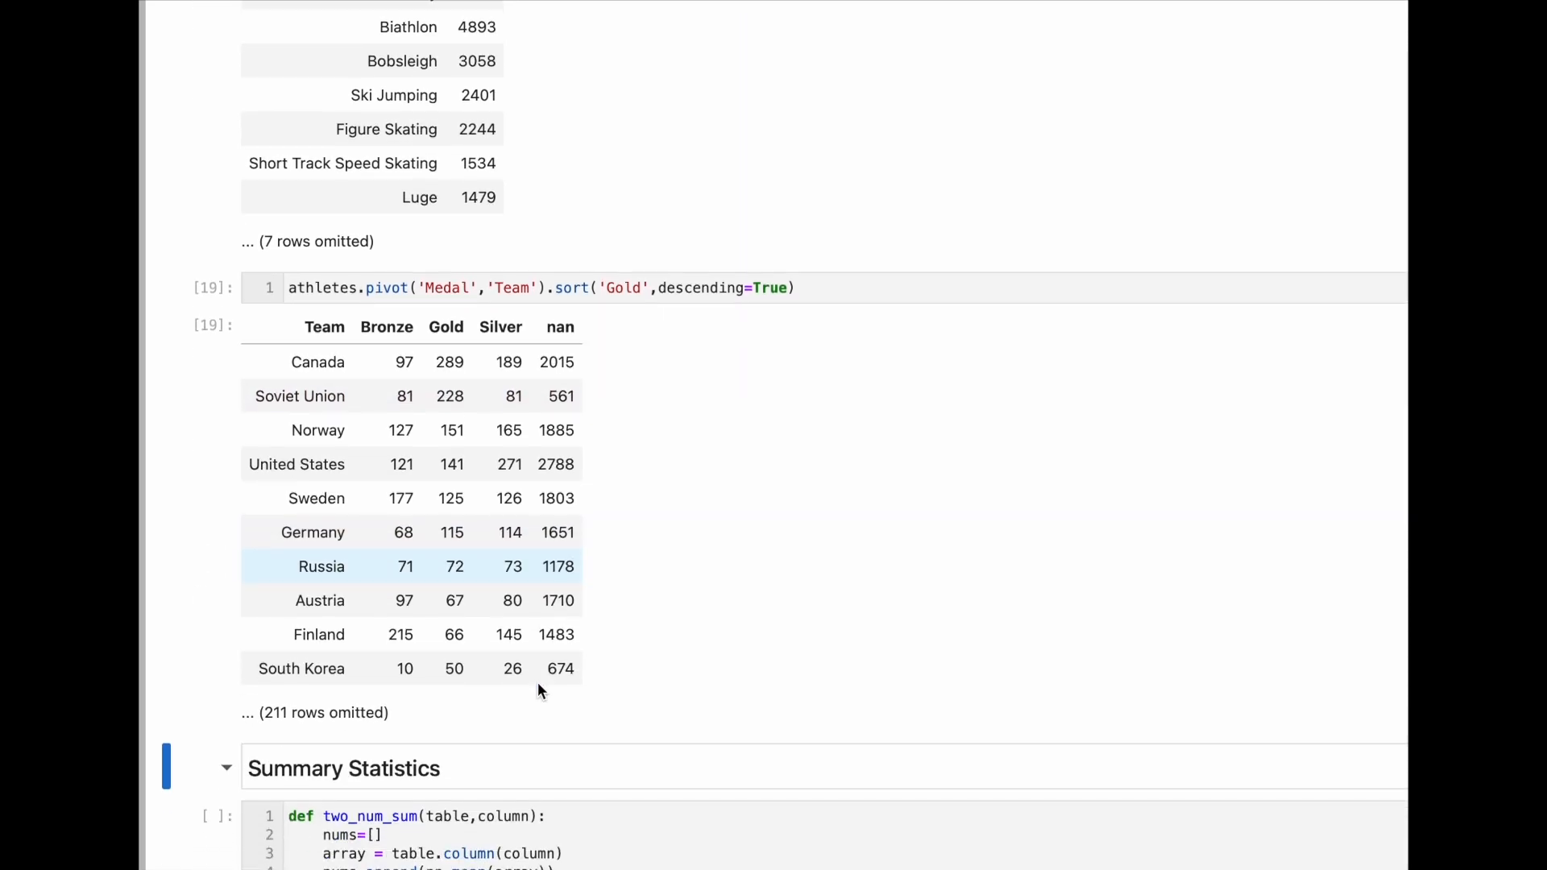
scroll(538, 682, down, 2)
scroll(538, 682, up, 2)
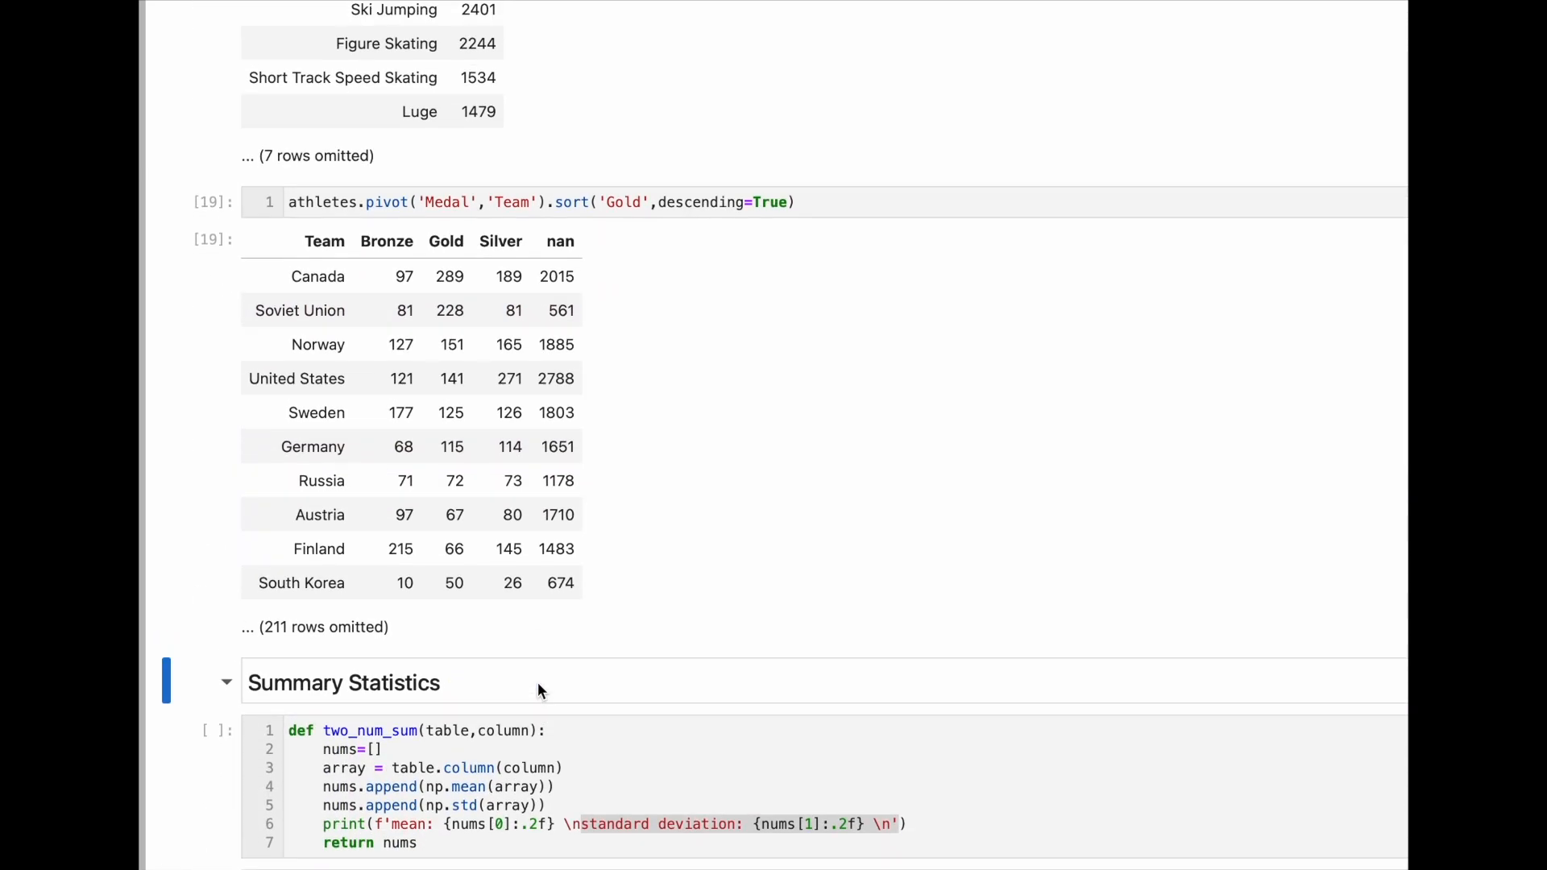
click(476, 843)
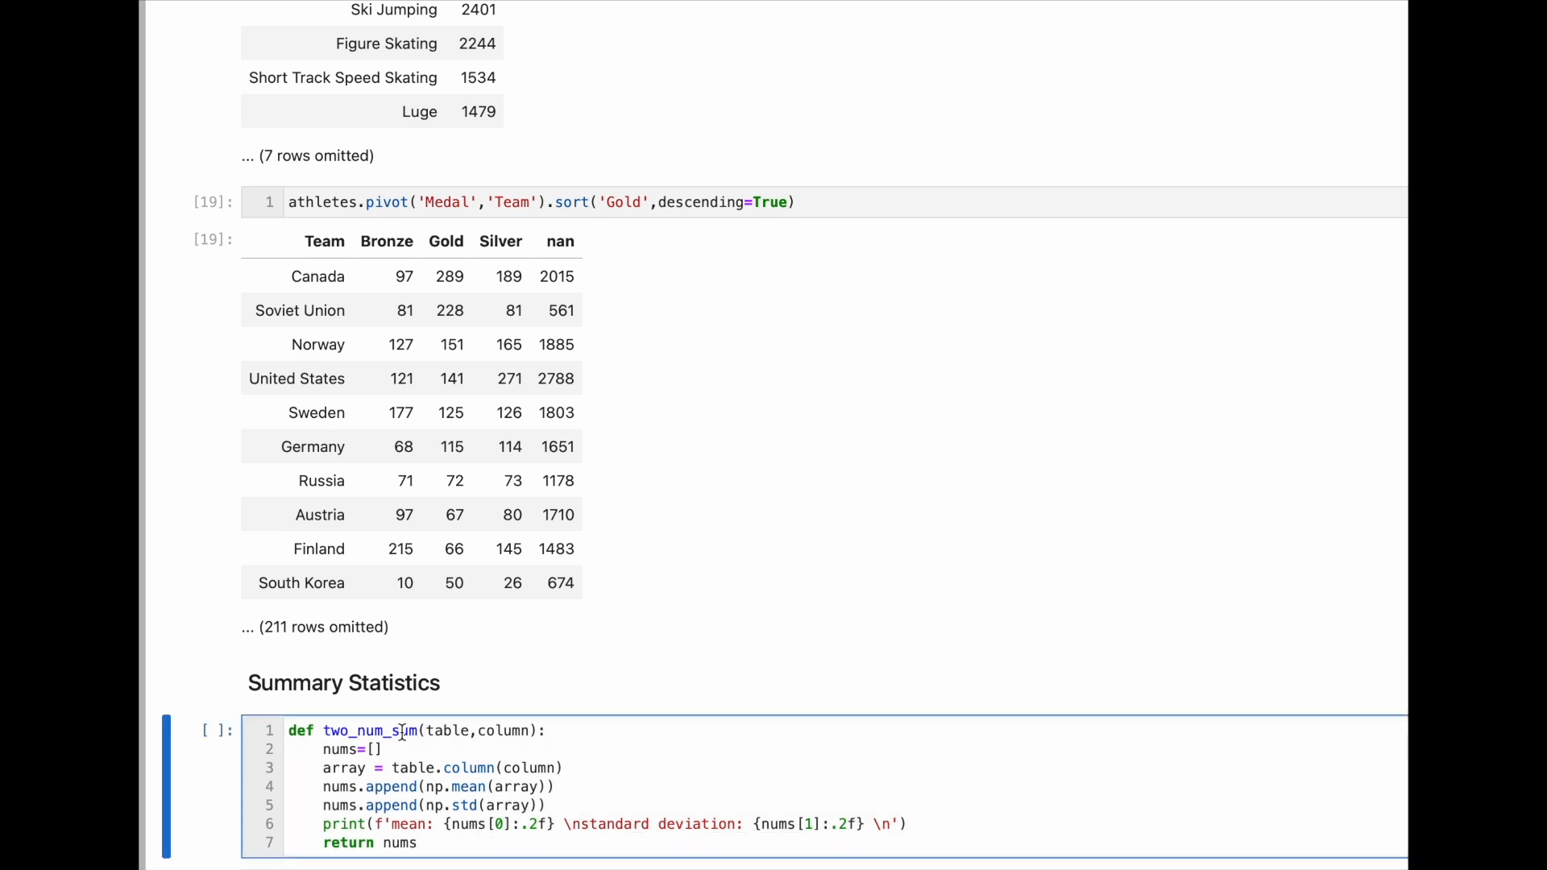
click(429, 730)
drag(427, 730, 472, 729)
double_click(290, 203)
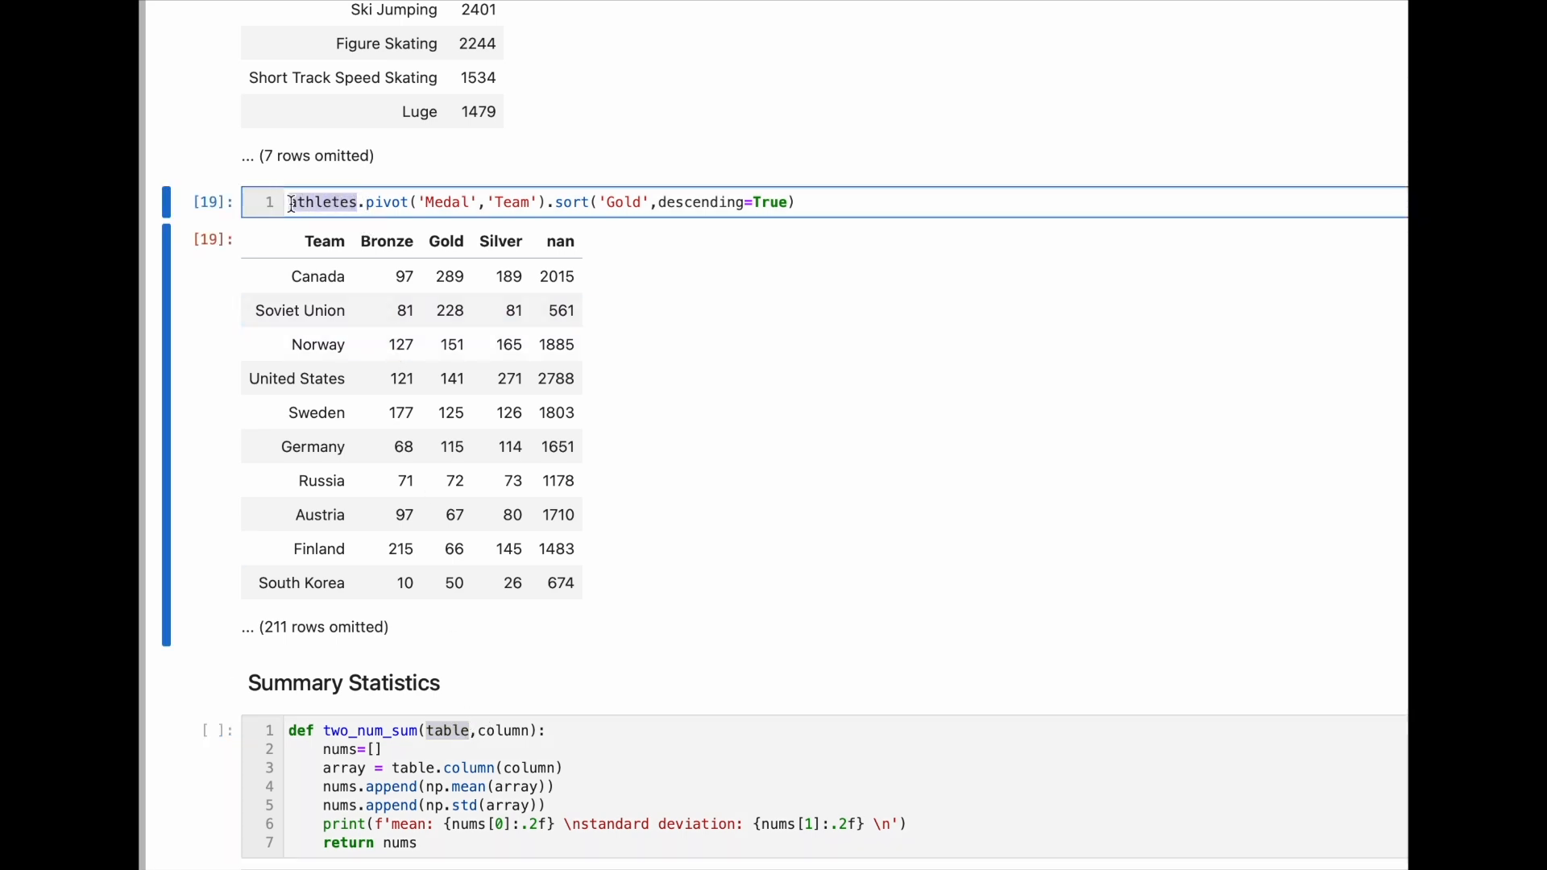
drag(292, 204, 549, 206)
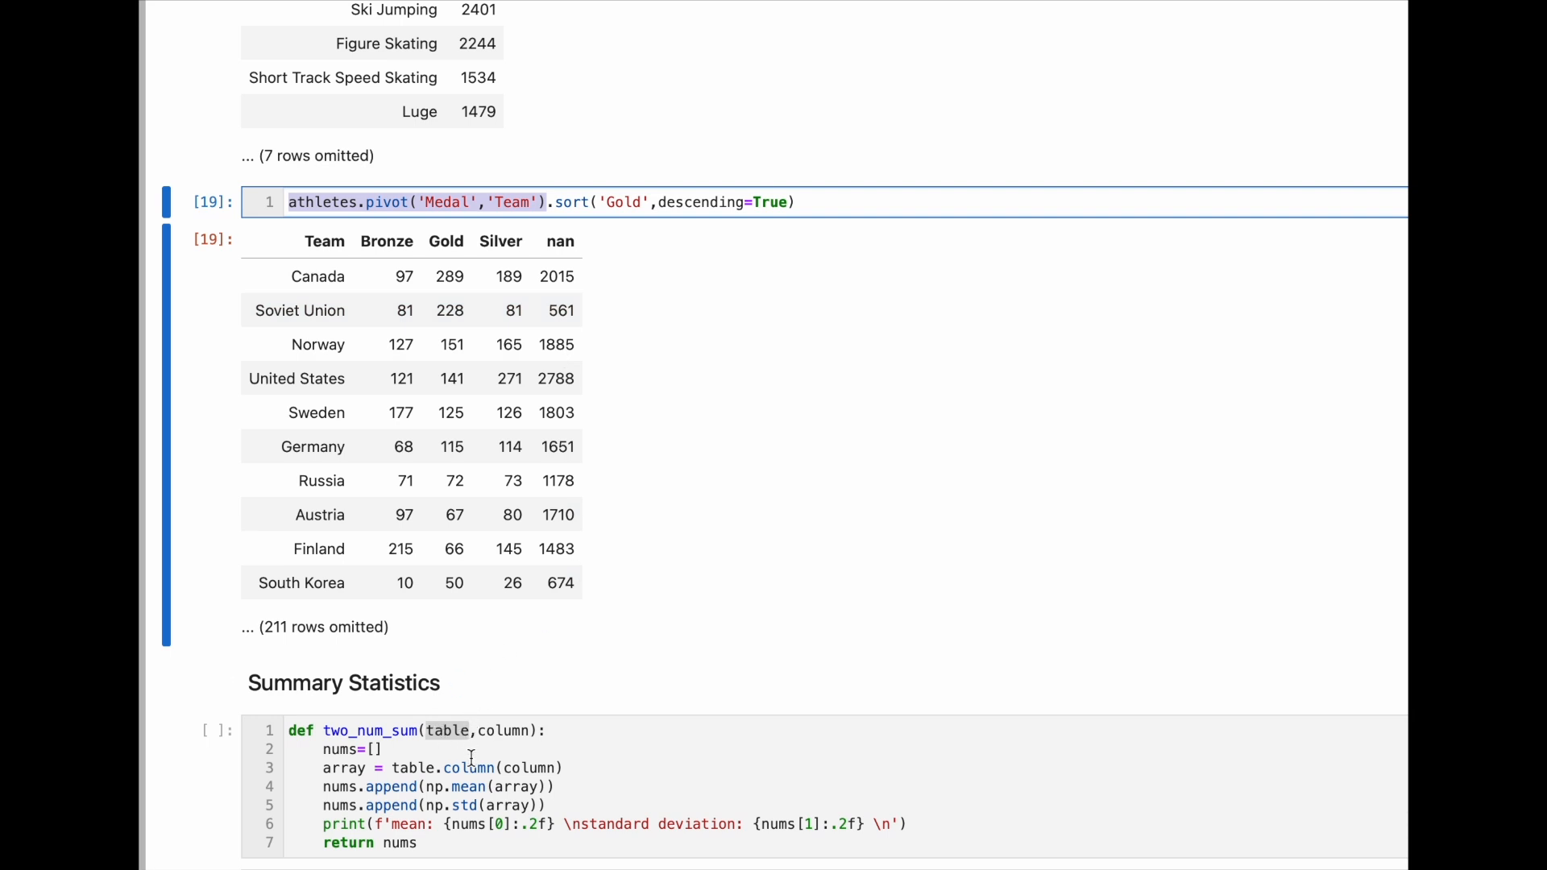
scroll(472, 757, down, 1)
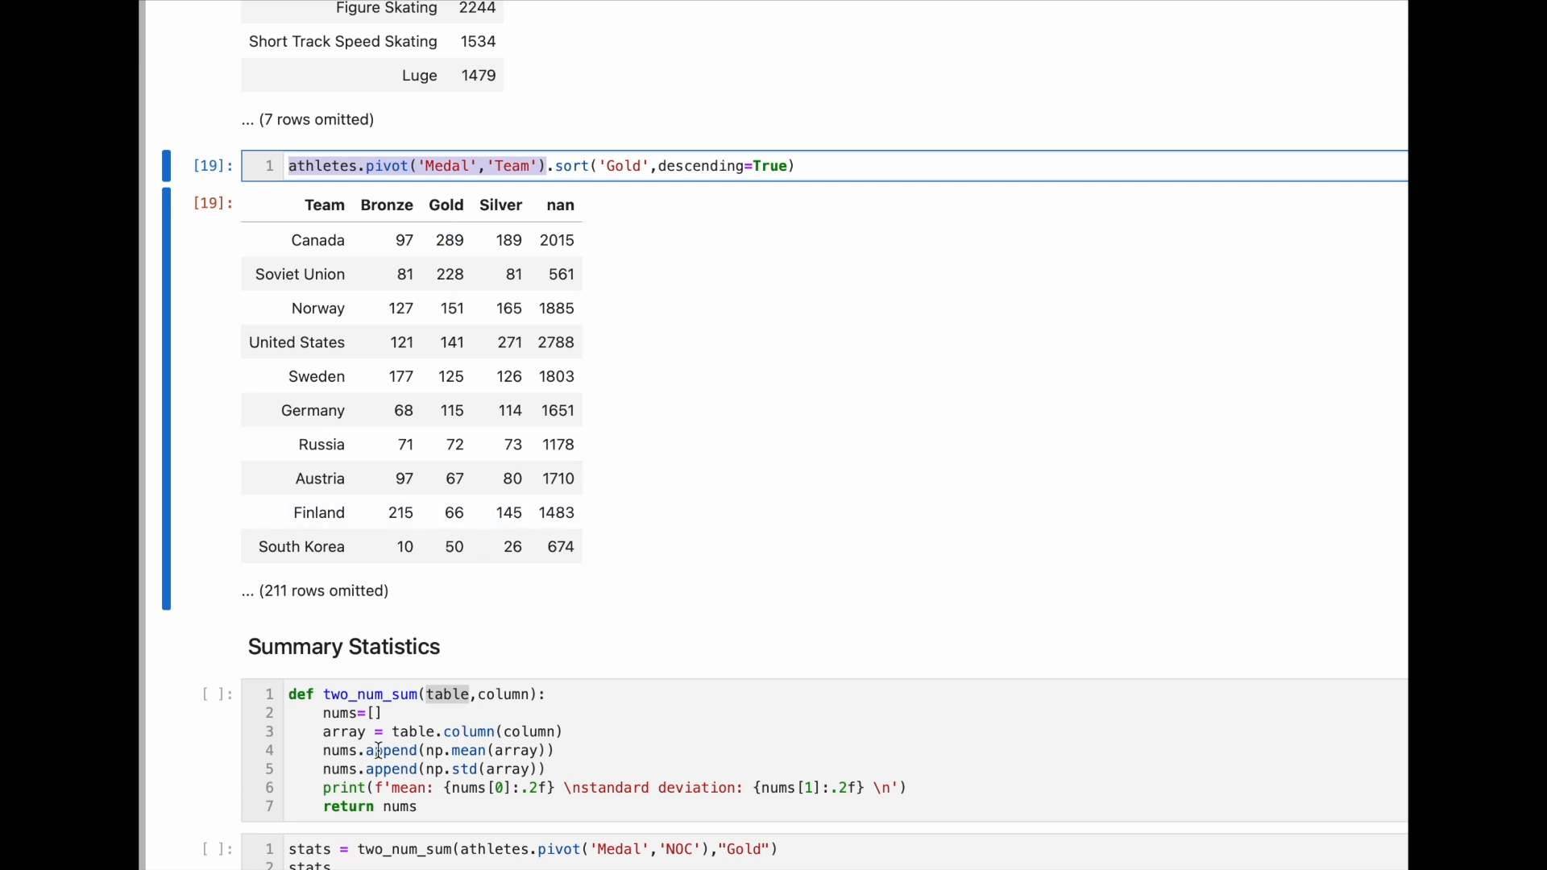
drag(325, 712, 385, 712)
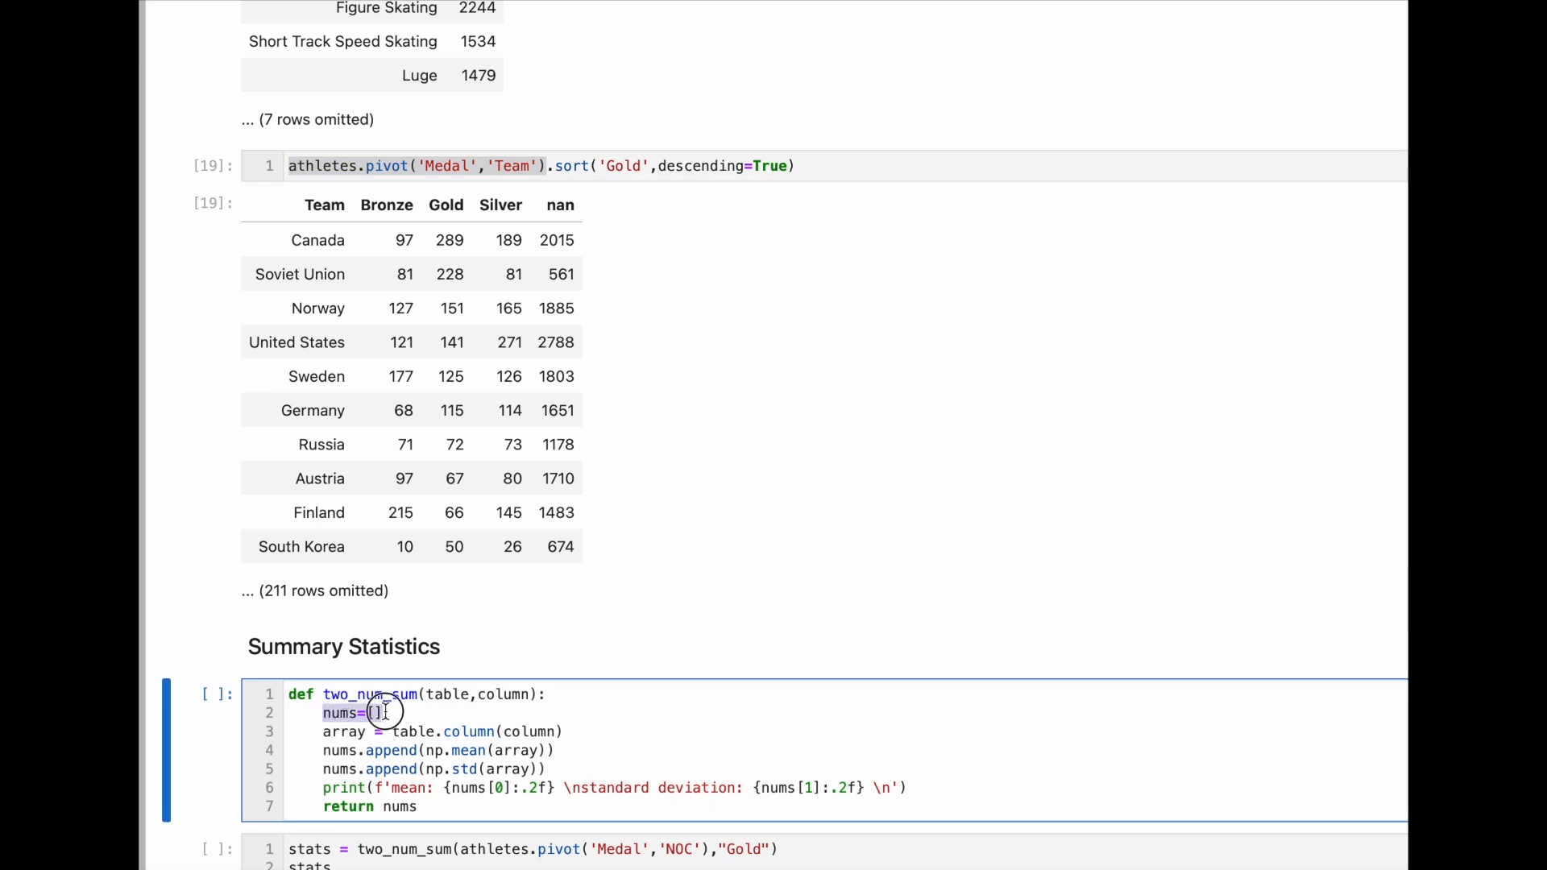
drag(323, 732, 372, 731)
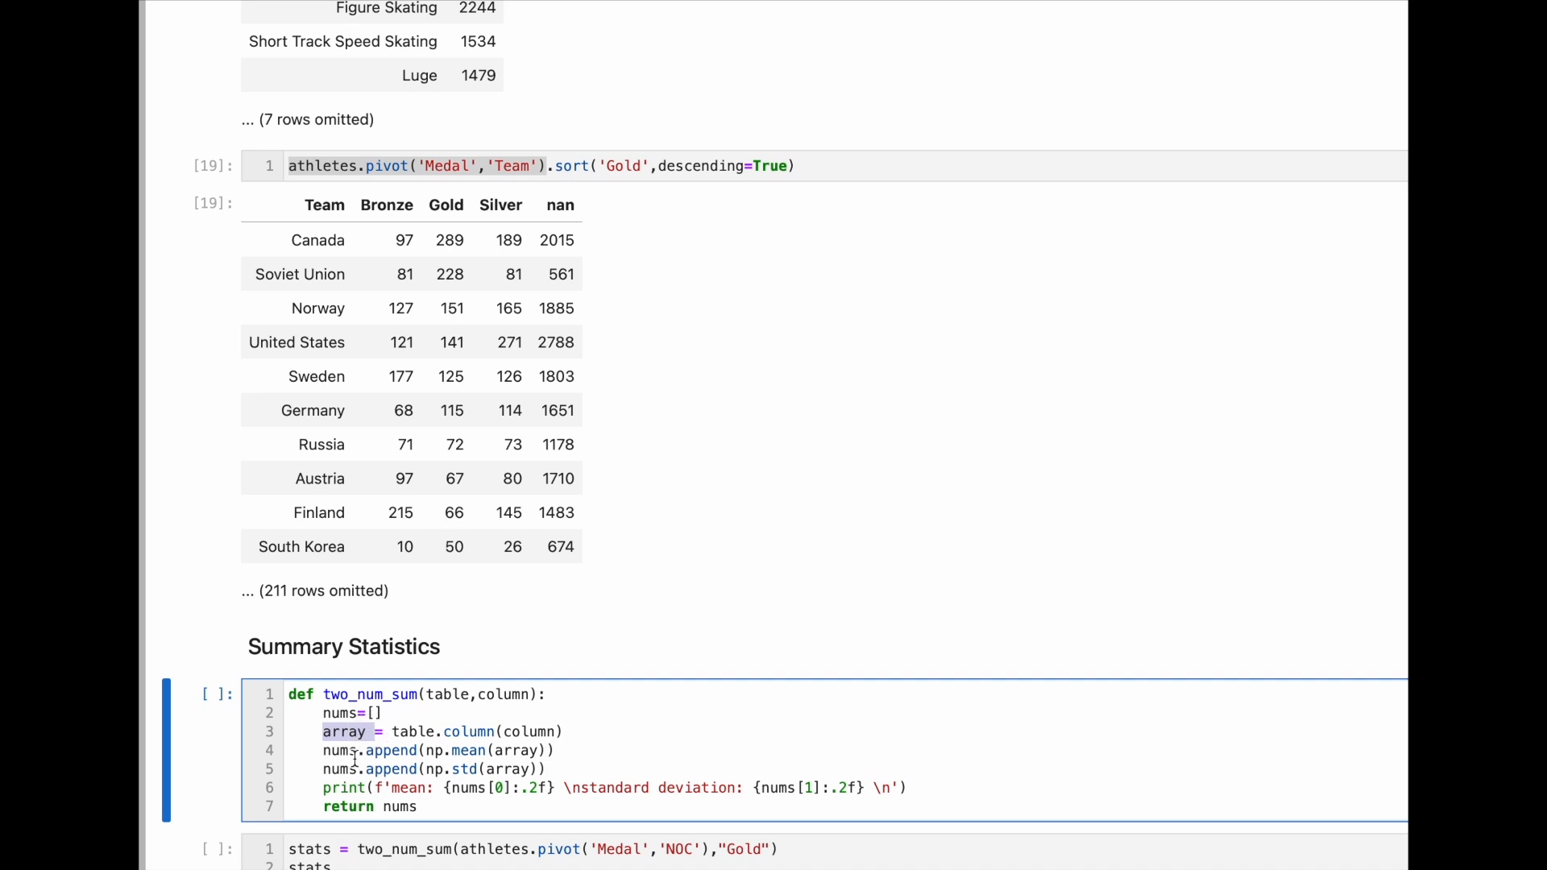
drag(325, 753, 416, 750)
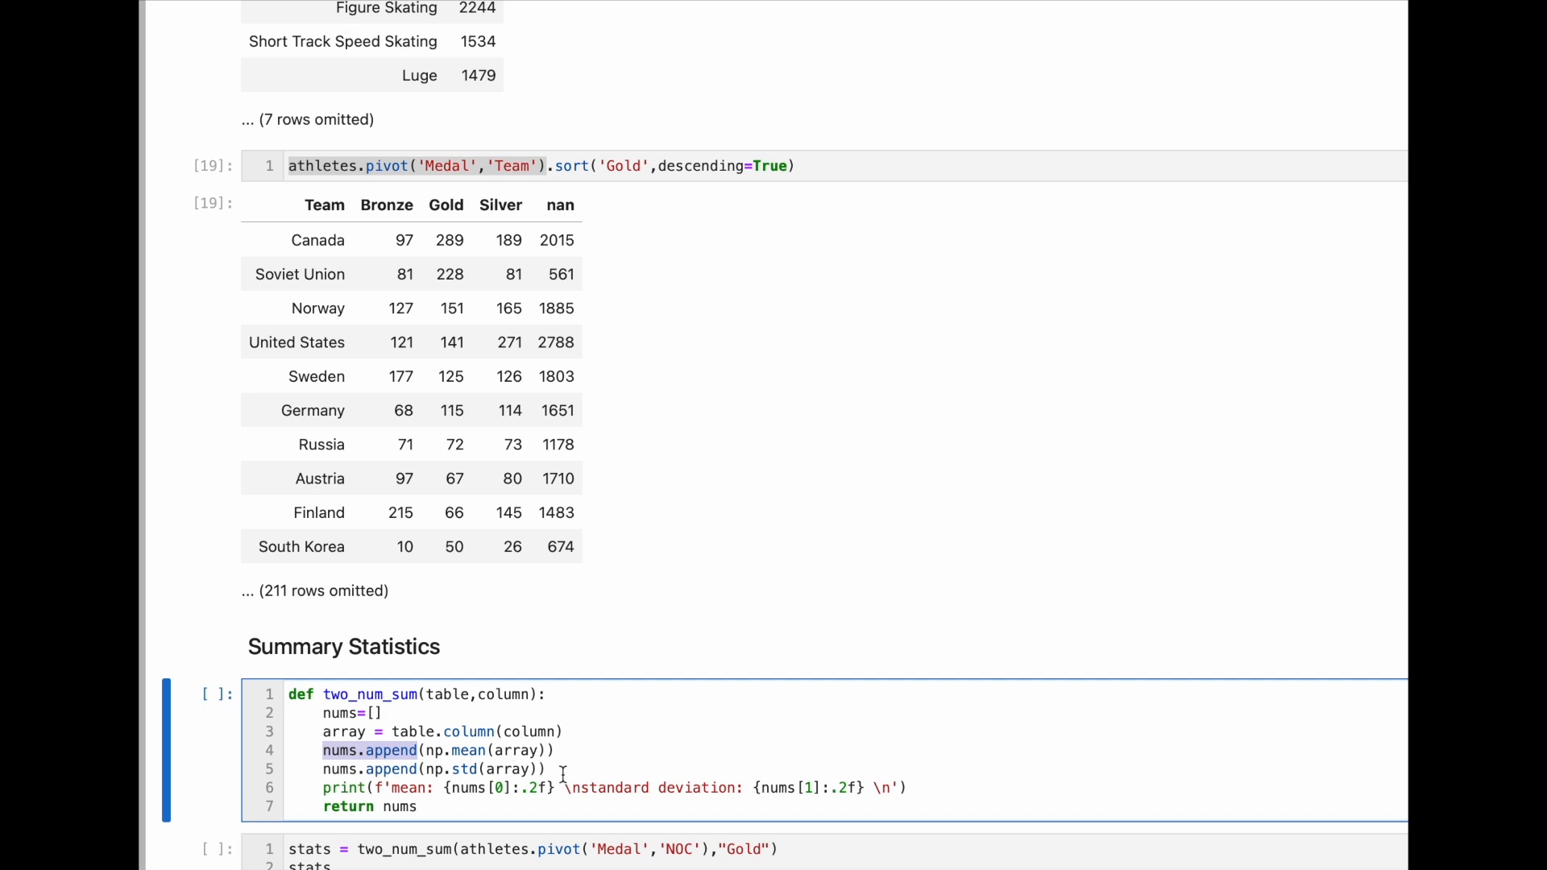
click(484, 791)
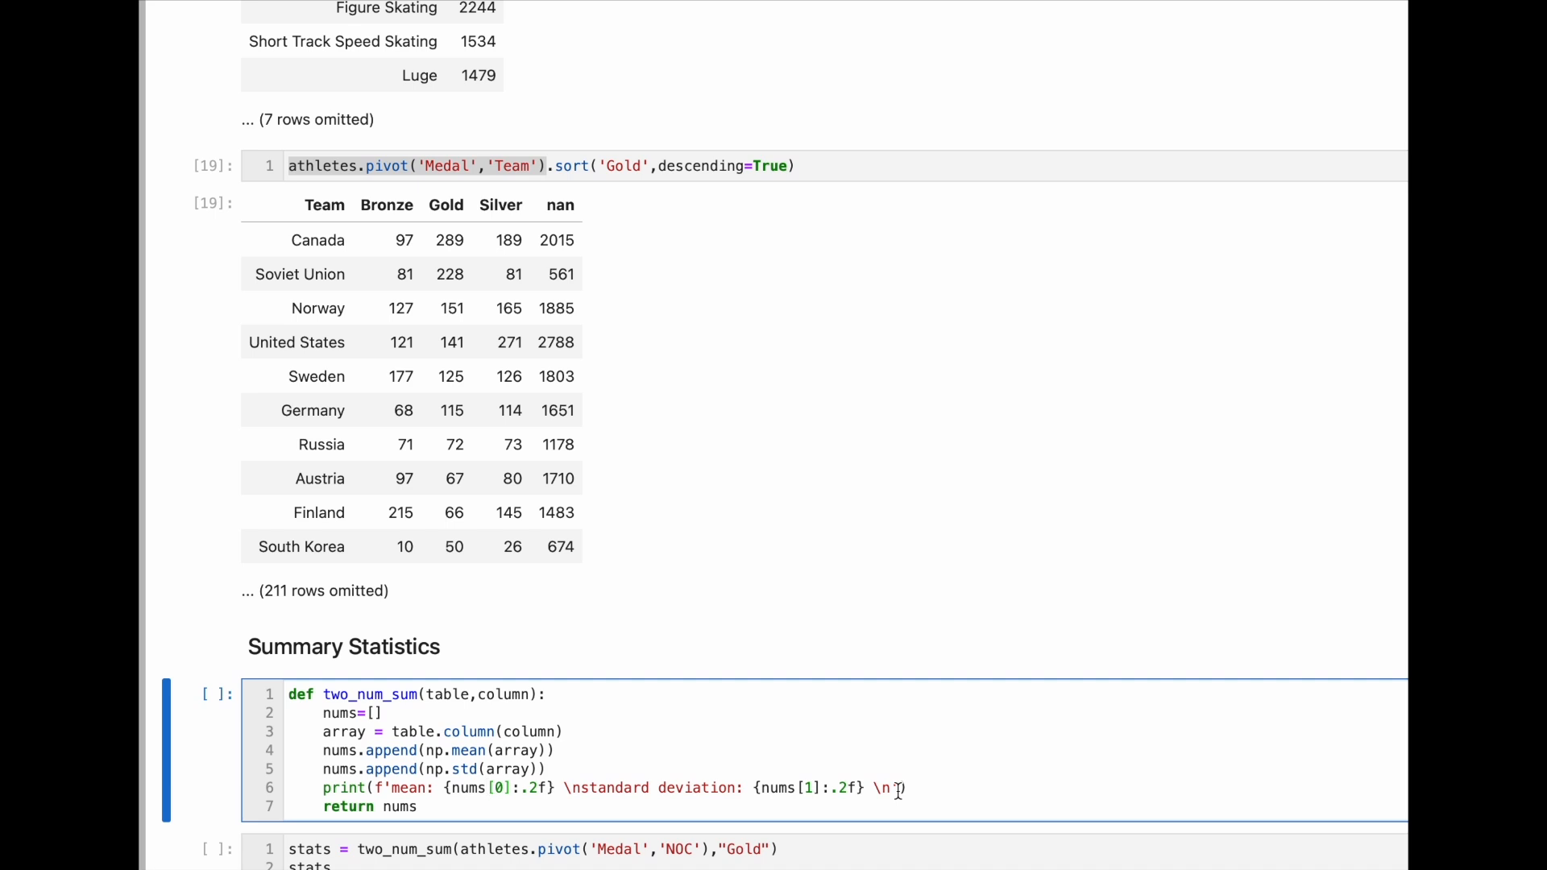
- Run the two_num_sum definition cell and replace 'NOC' with 'Team' in the pivot of the stats call
click(546, 803)
key(shift+Return)
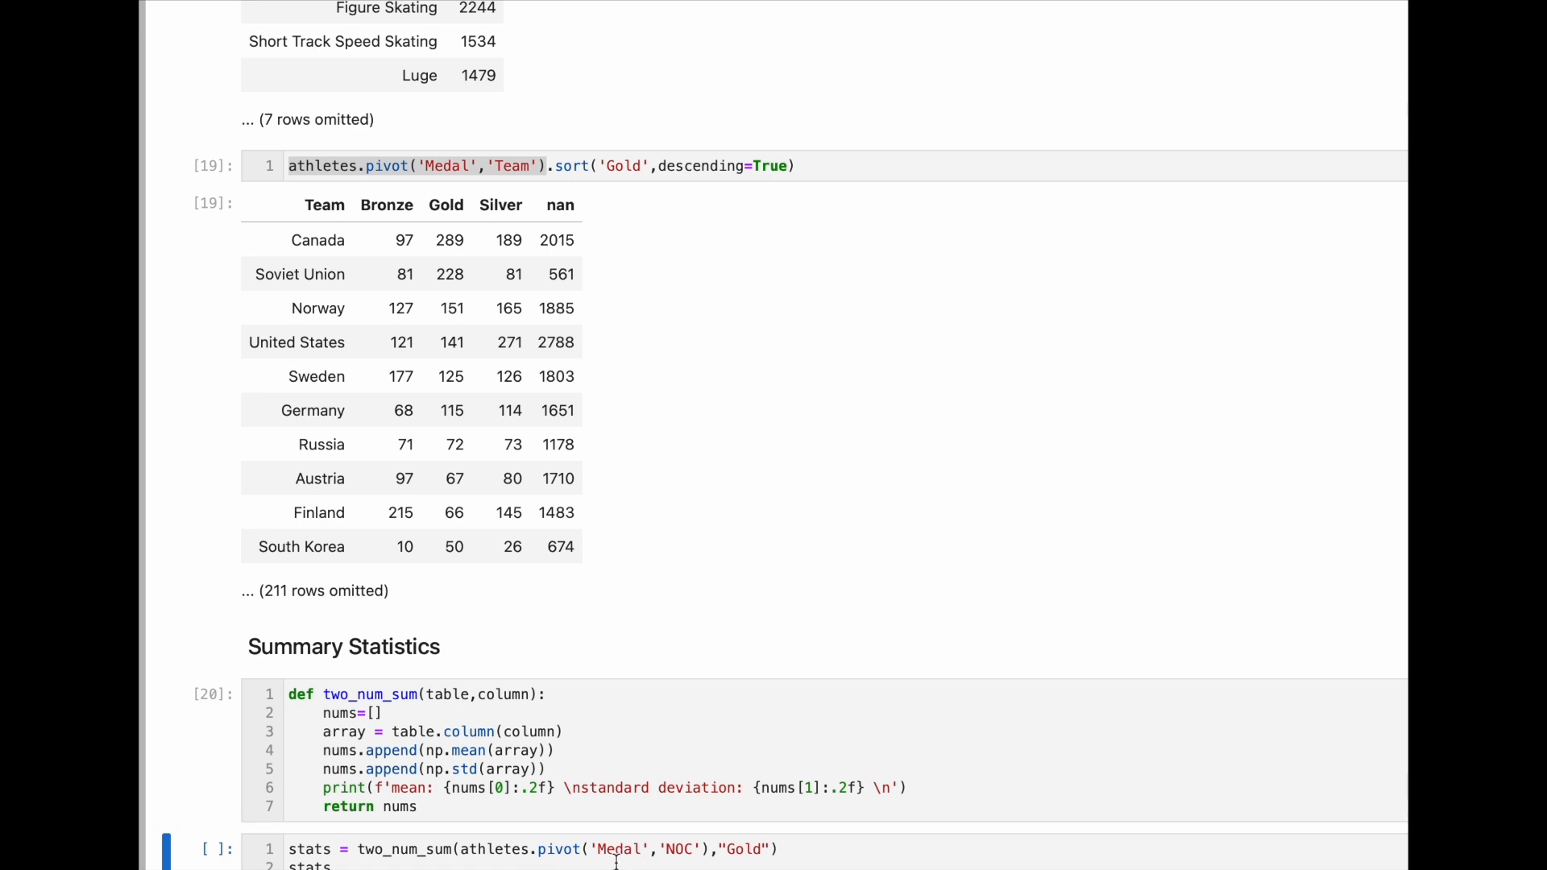
click(699, 848)
key(BackSpace)
key(BackSpace)
key(BackSpace)
text(Team)
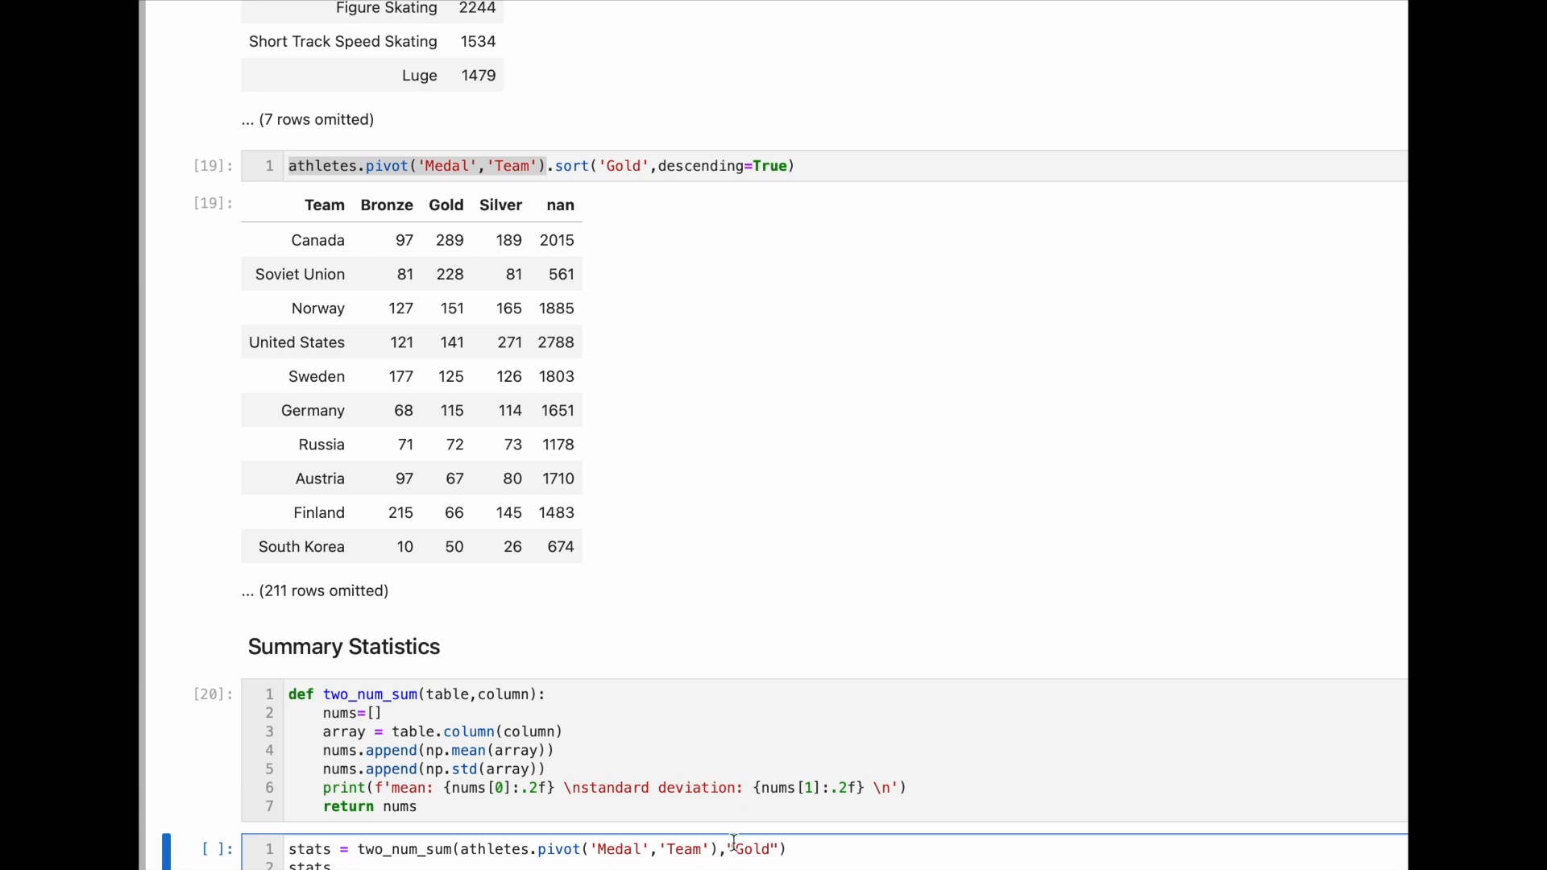
- Run the stats cell to compute the mean and standard deviation of Gold medals by team
drag(719, 849, 461, 854)
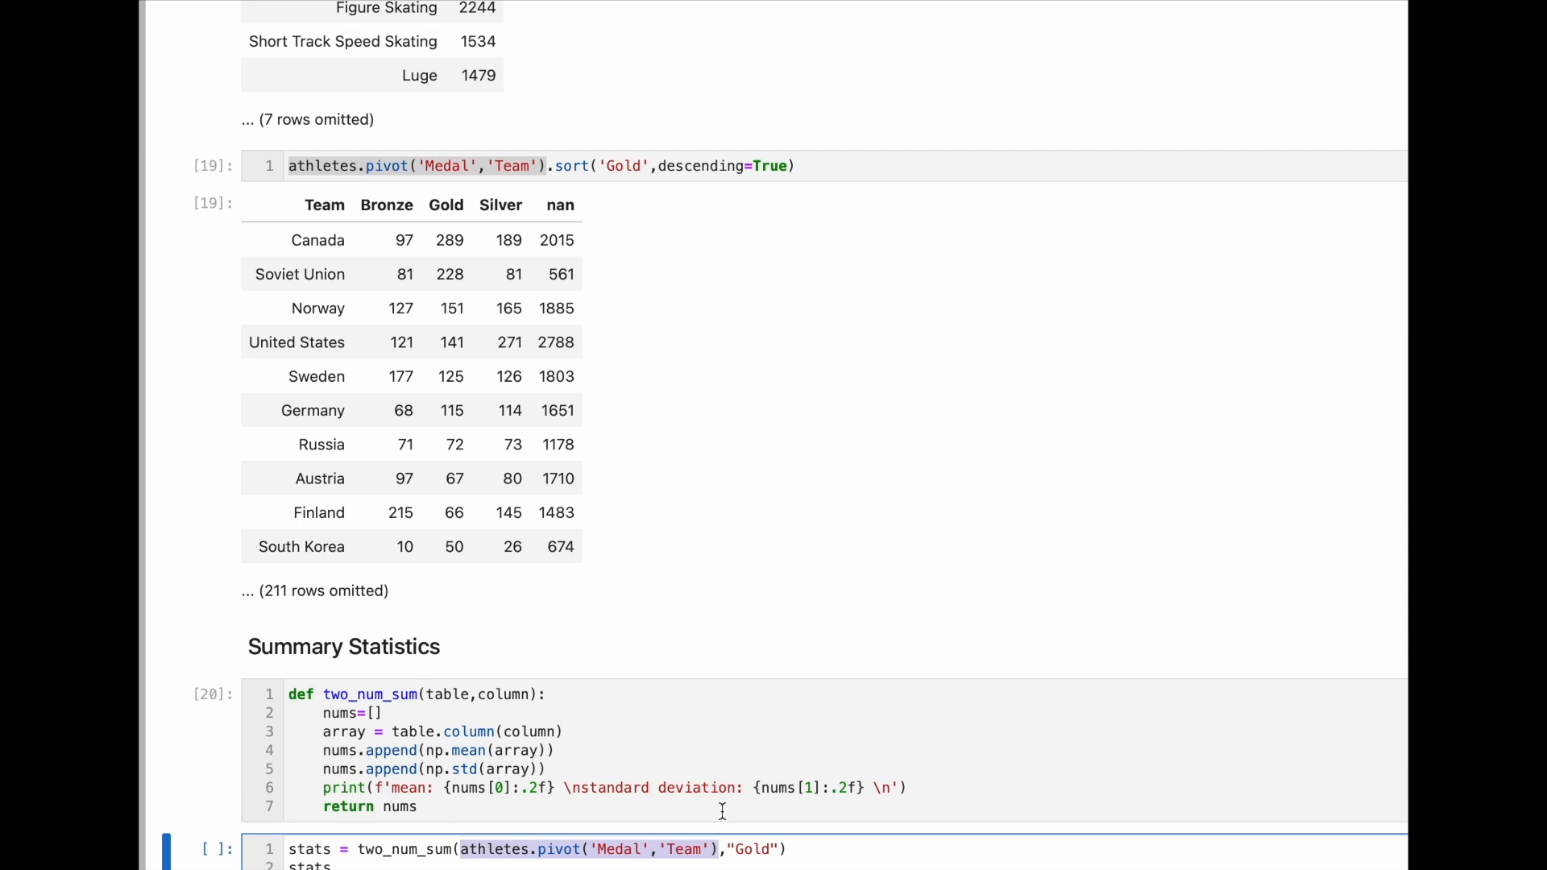
click(814, 854)
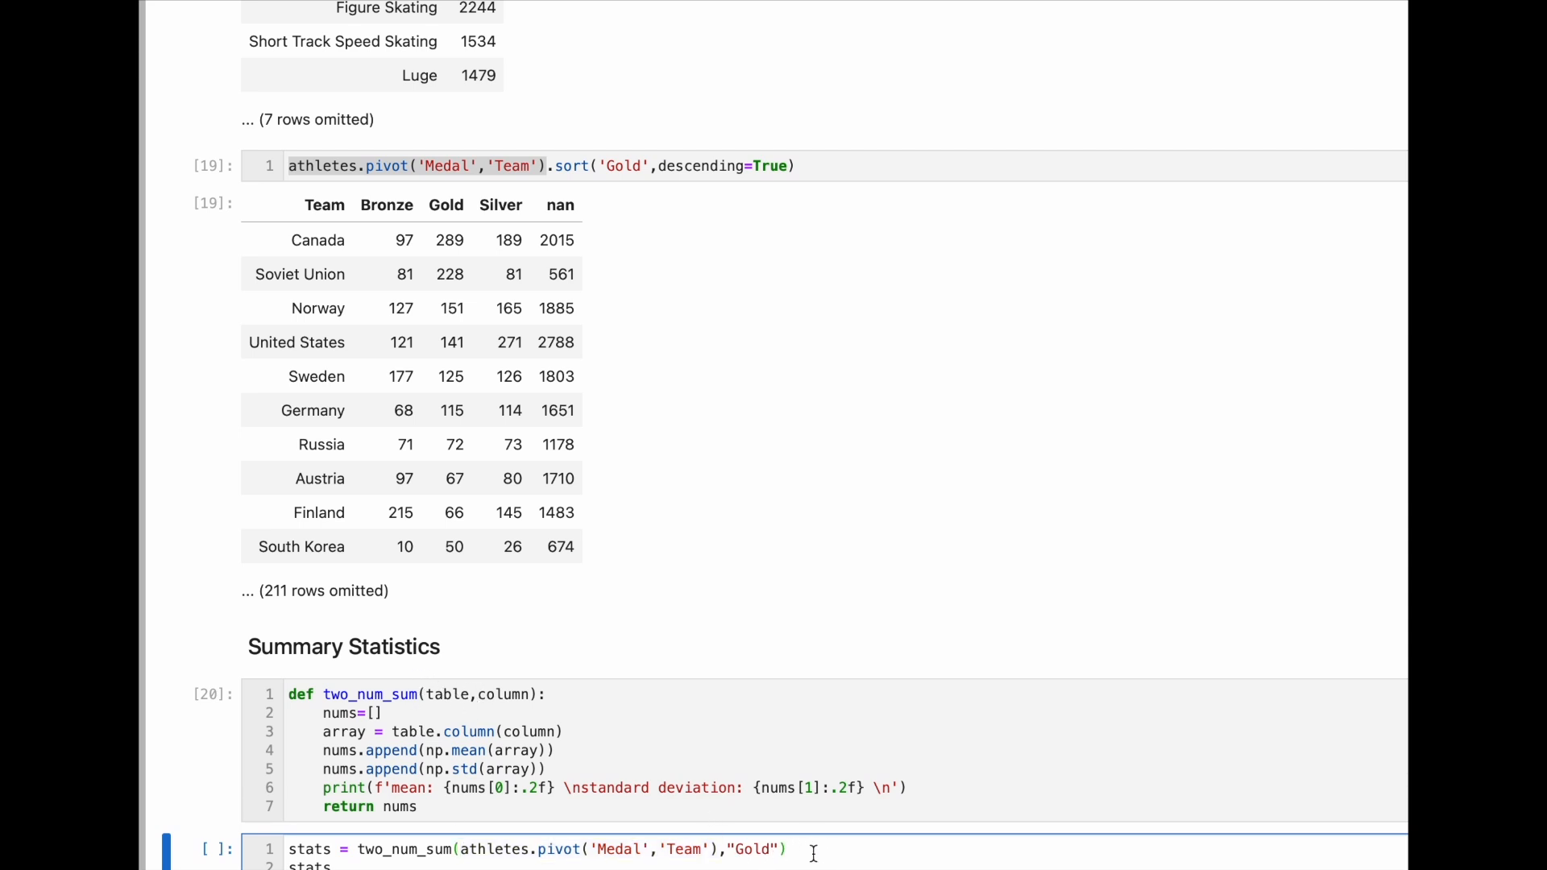
scroll(814, 854, down, 1)
click(570, 808)
key(shift+Return)
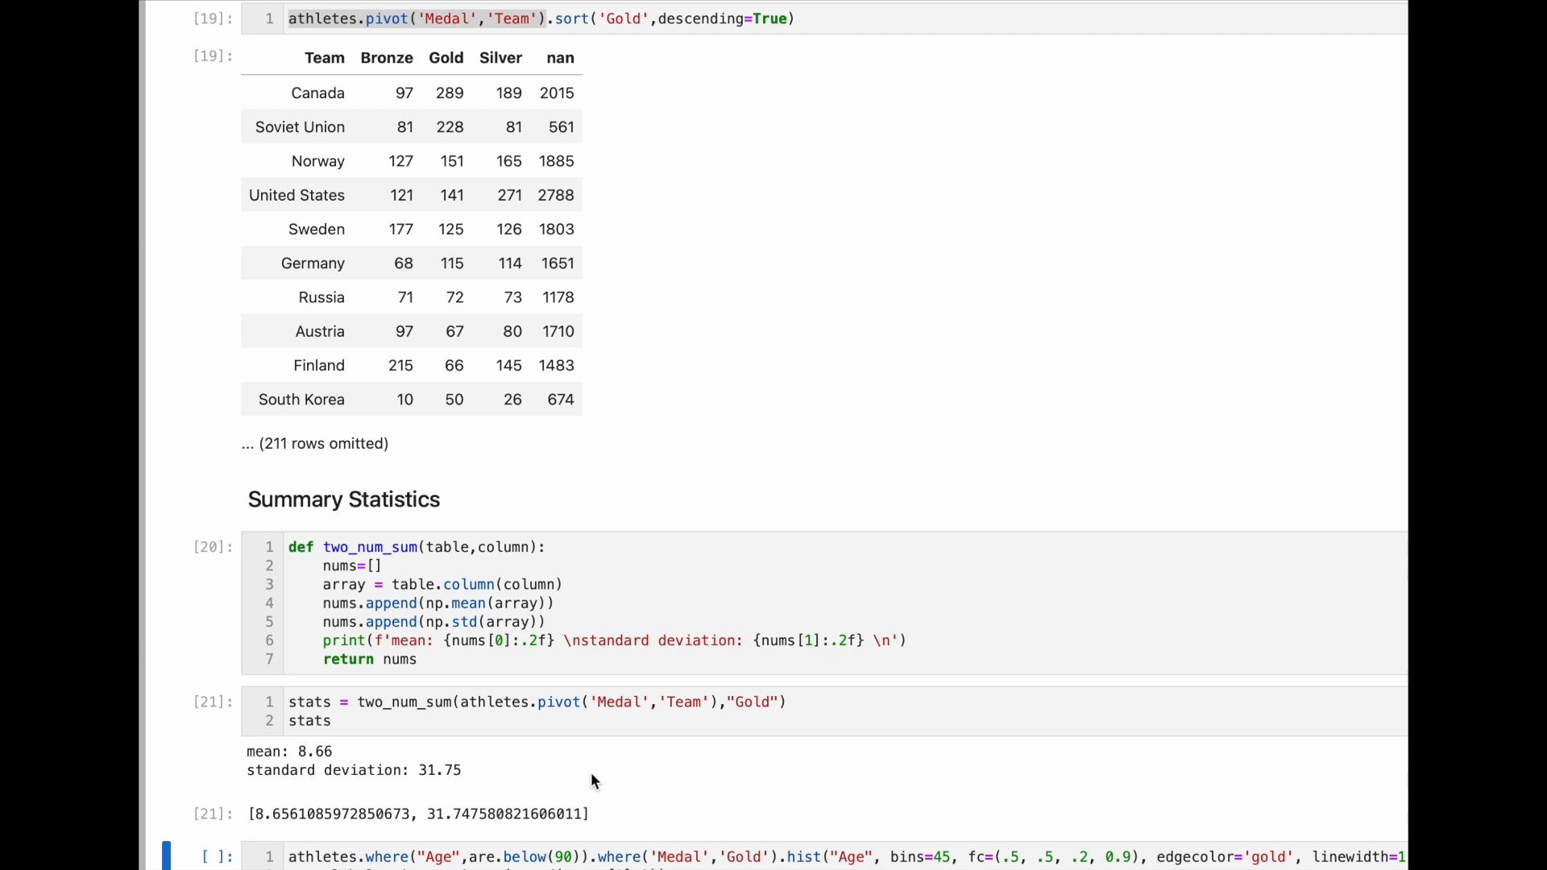
- Change the column argument in the stats call from Gold to Silver and run the cell
scroll(630, 756, up, 1)
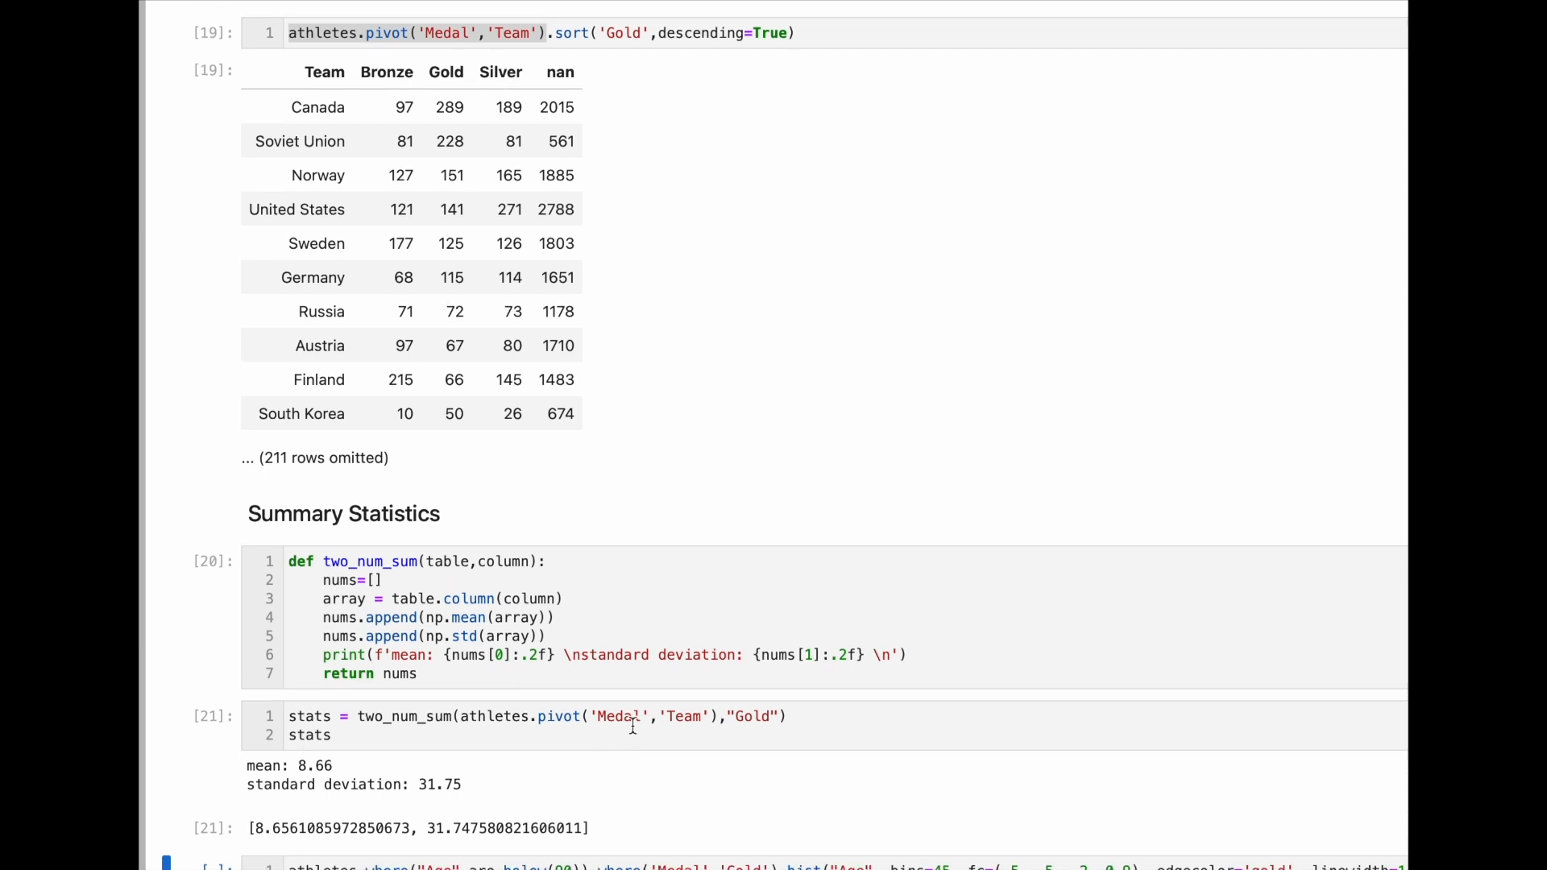
click(778, 718)
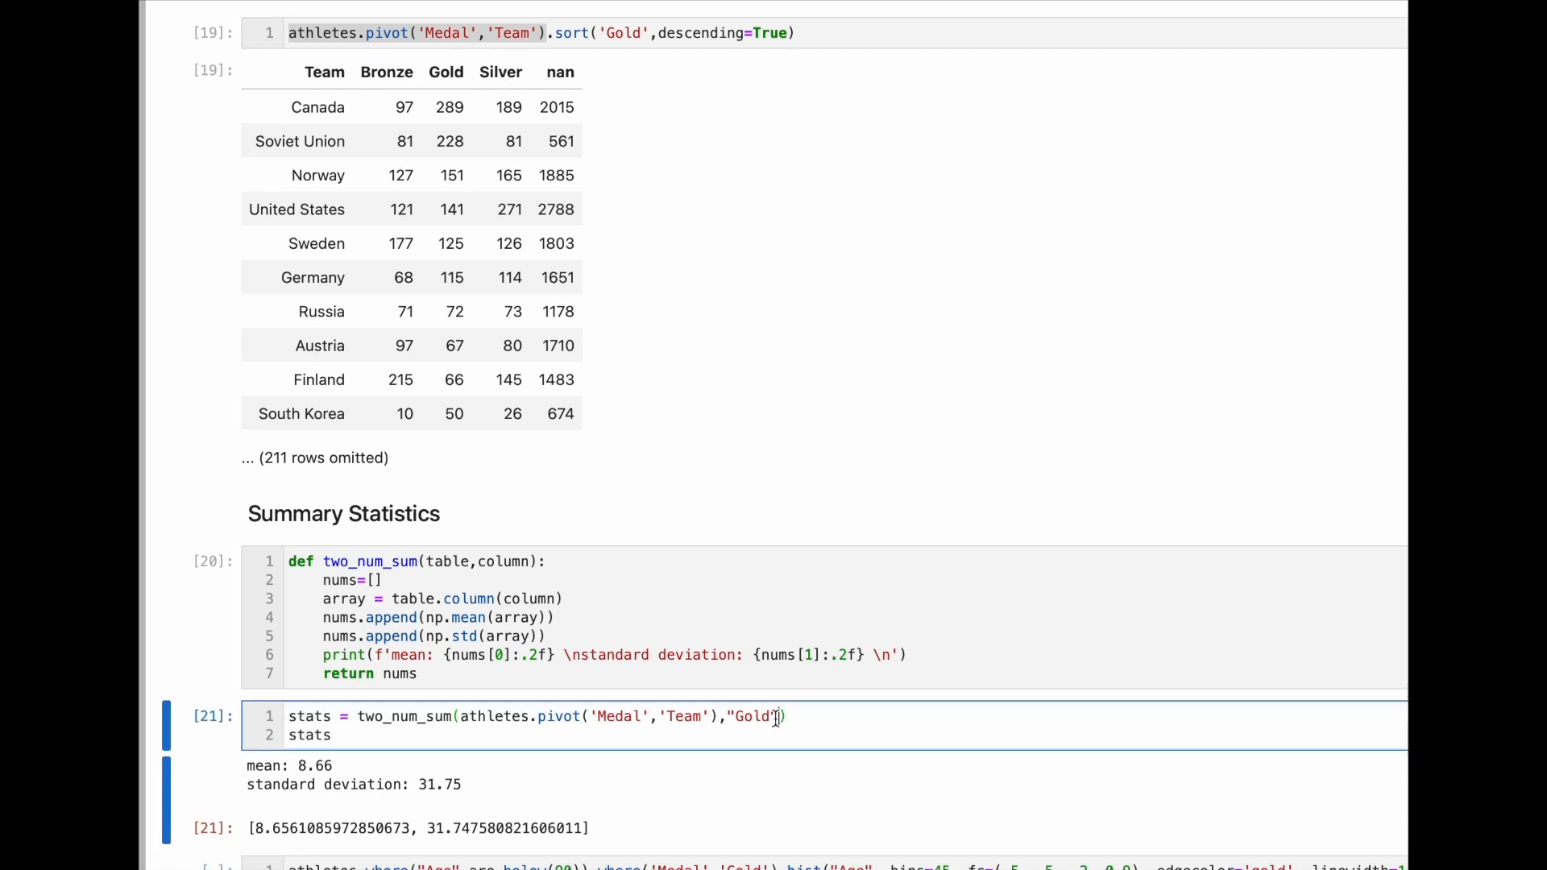
key(BackSpace)
key(BackSpace)
key(BackSpace)
key(BackSpace)
key(BackSpace)
text(Silver)
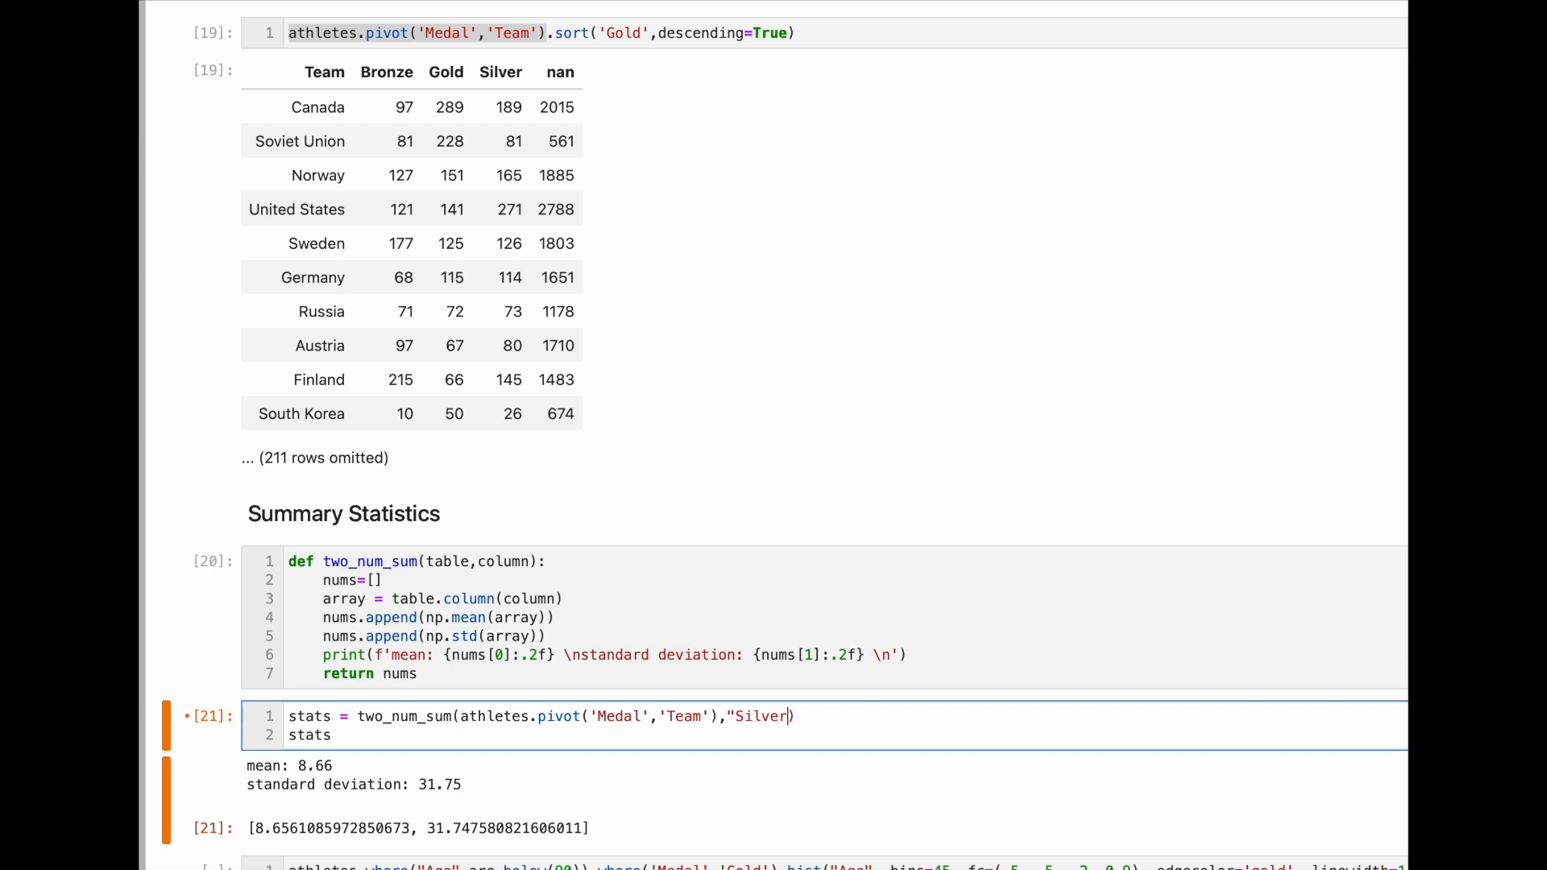
key(shift+Return)
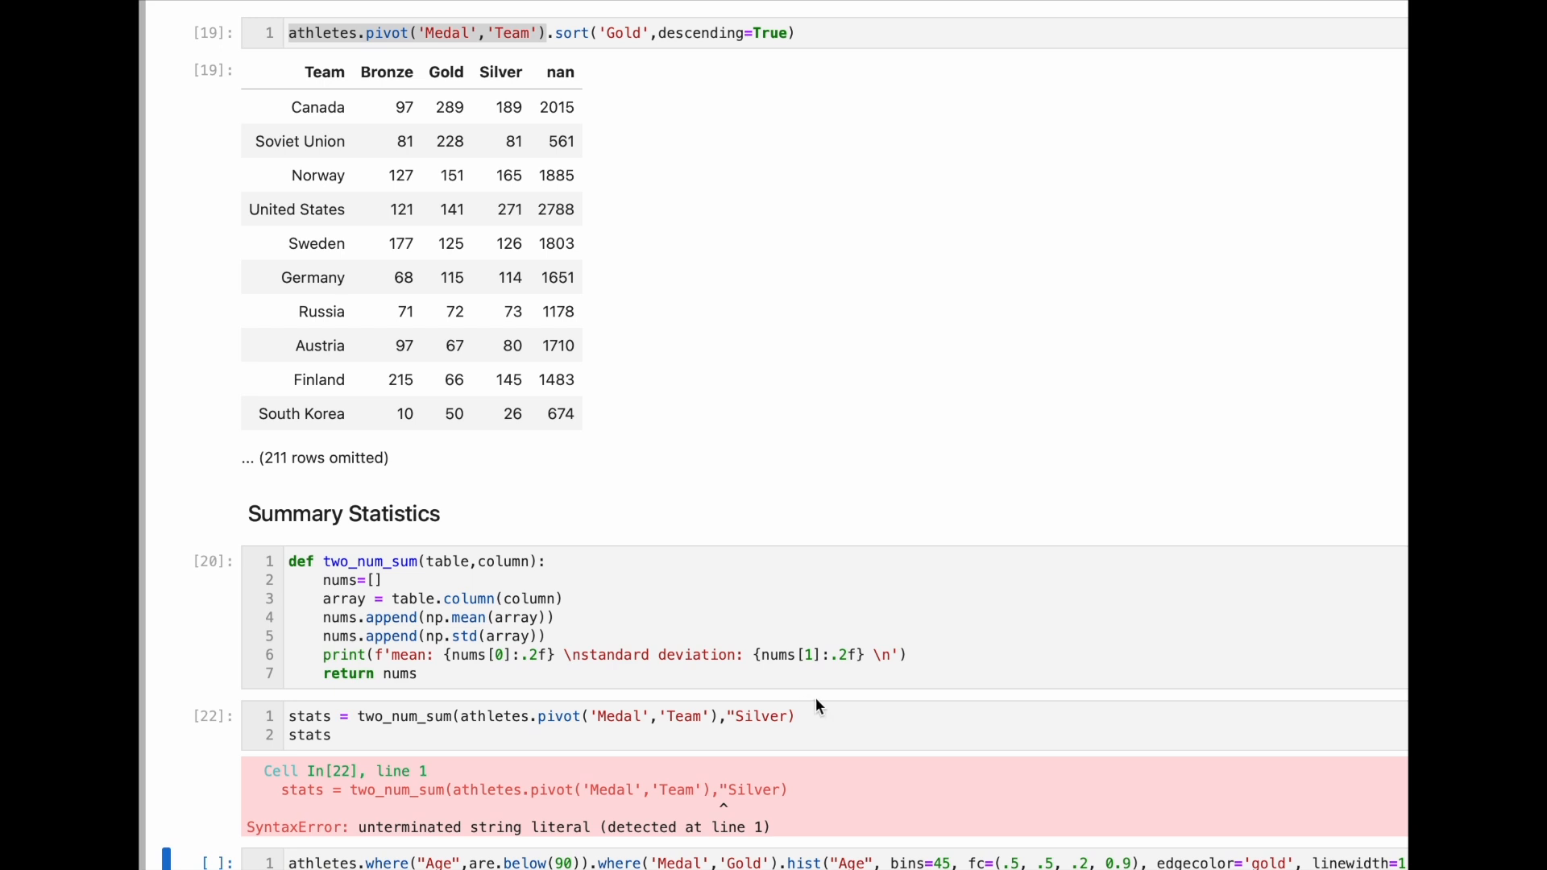
- Close the "Silver" string with a double quote and rerun the stats cell
click(789, 720)
text(')
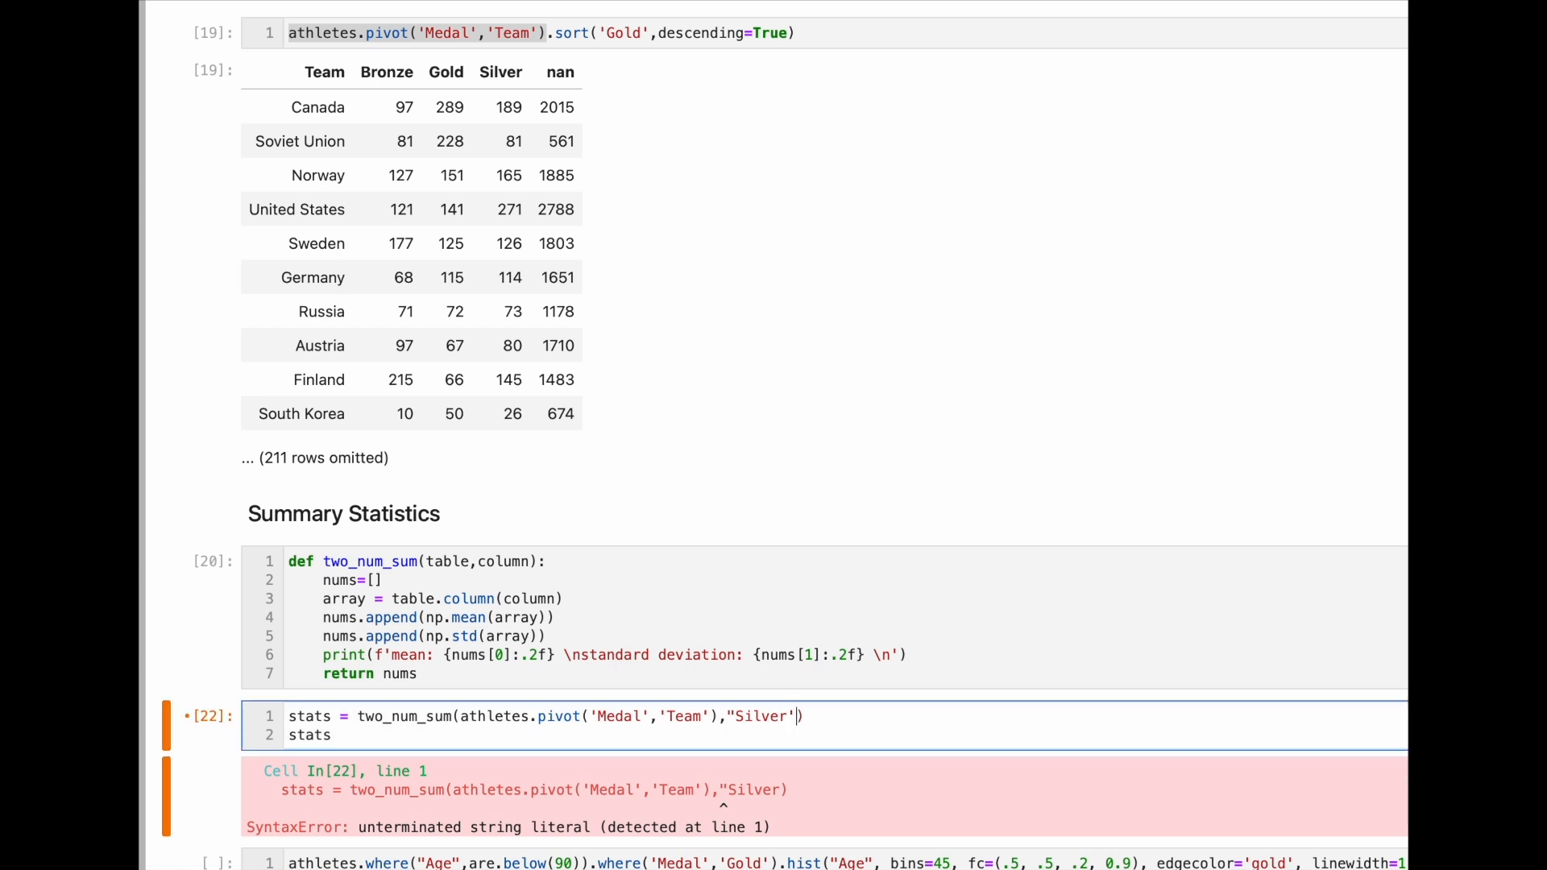
key(BackSpace)
text(")
key(shift+Return)
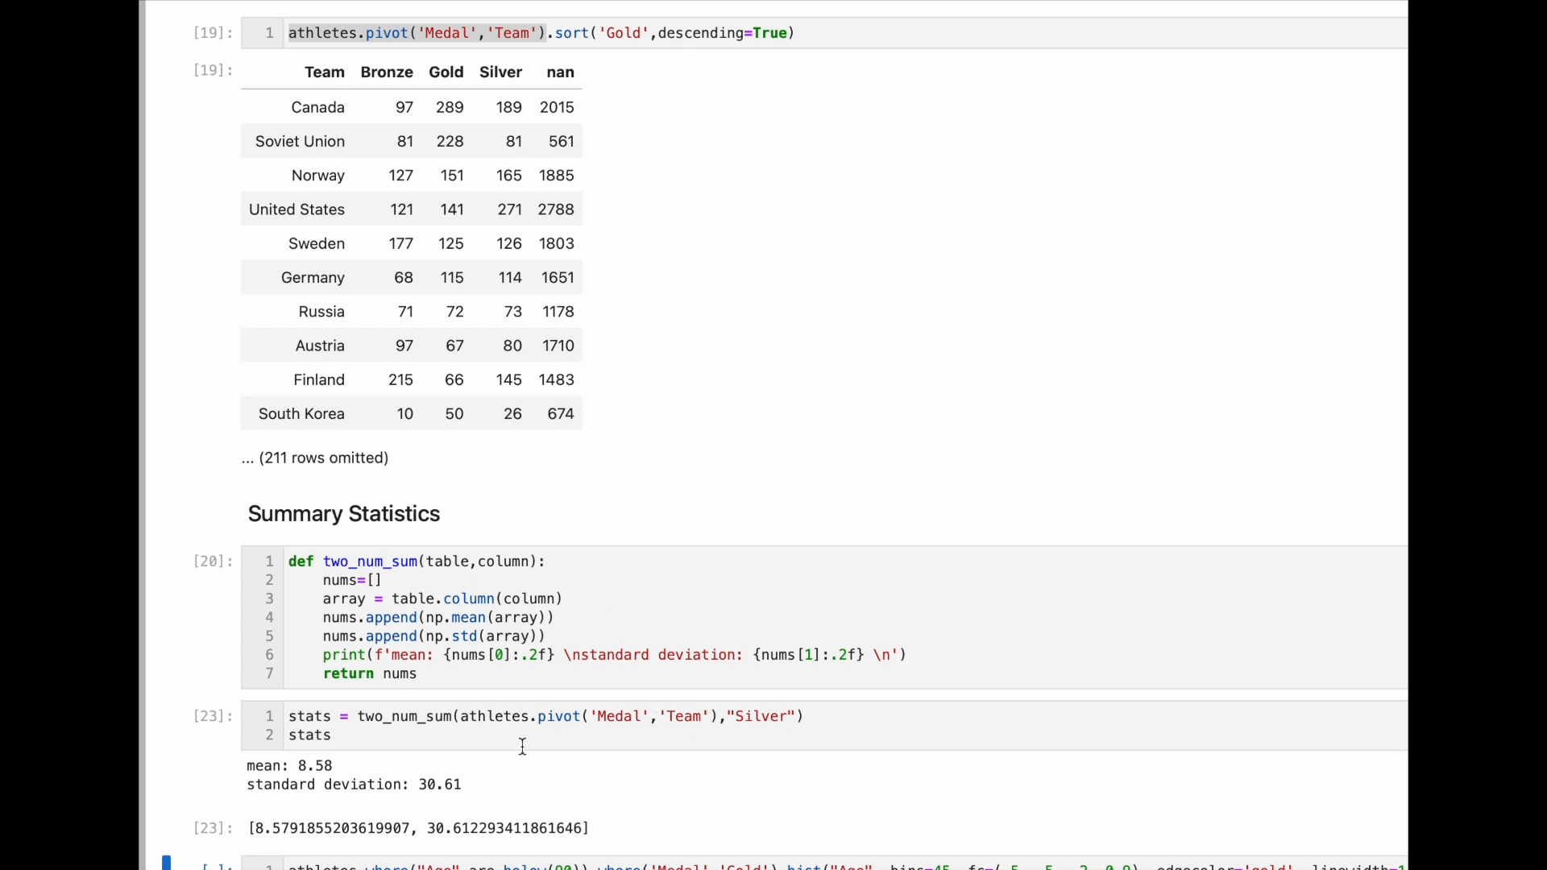
- Add nums.append(np.max(array)) below the np.std line in two_num_sum and rerun the function and stats cells
click(569, 635)
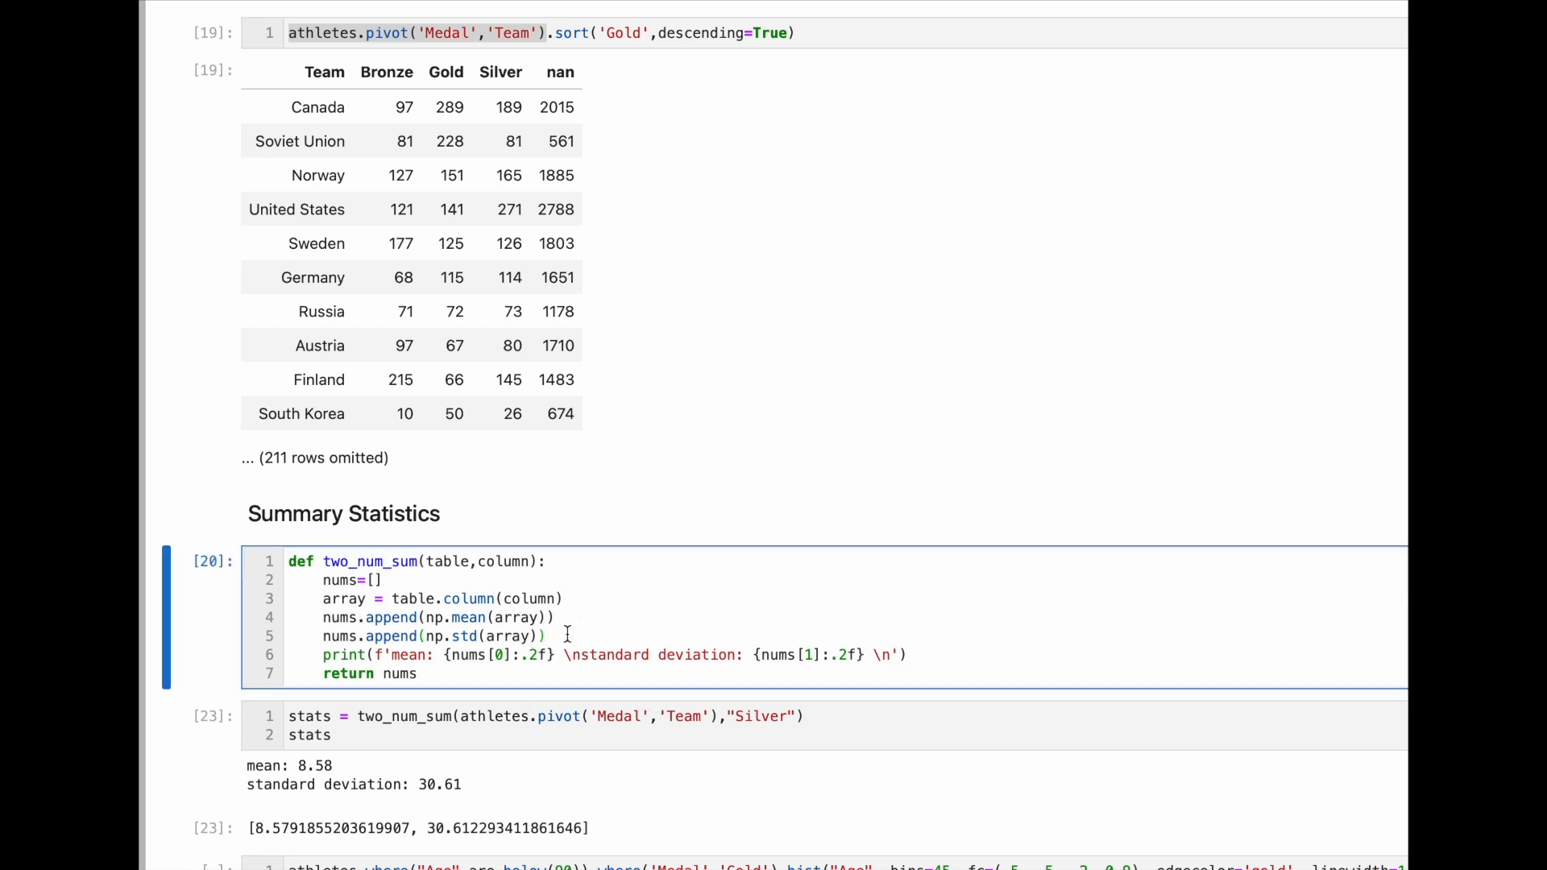
key(Return)
text(nu)
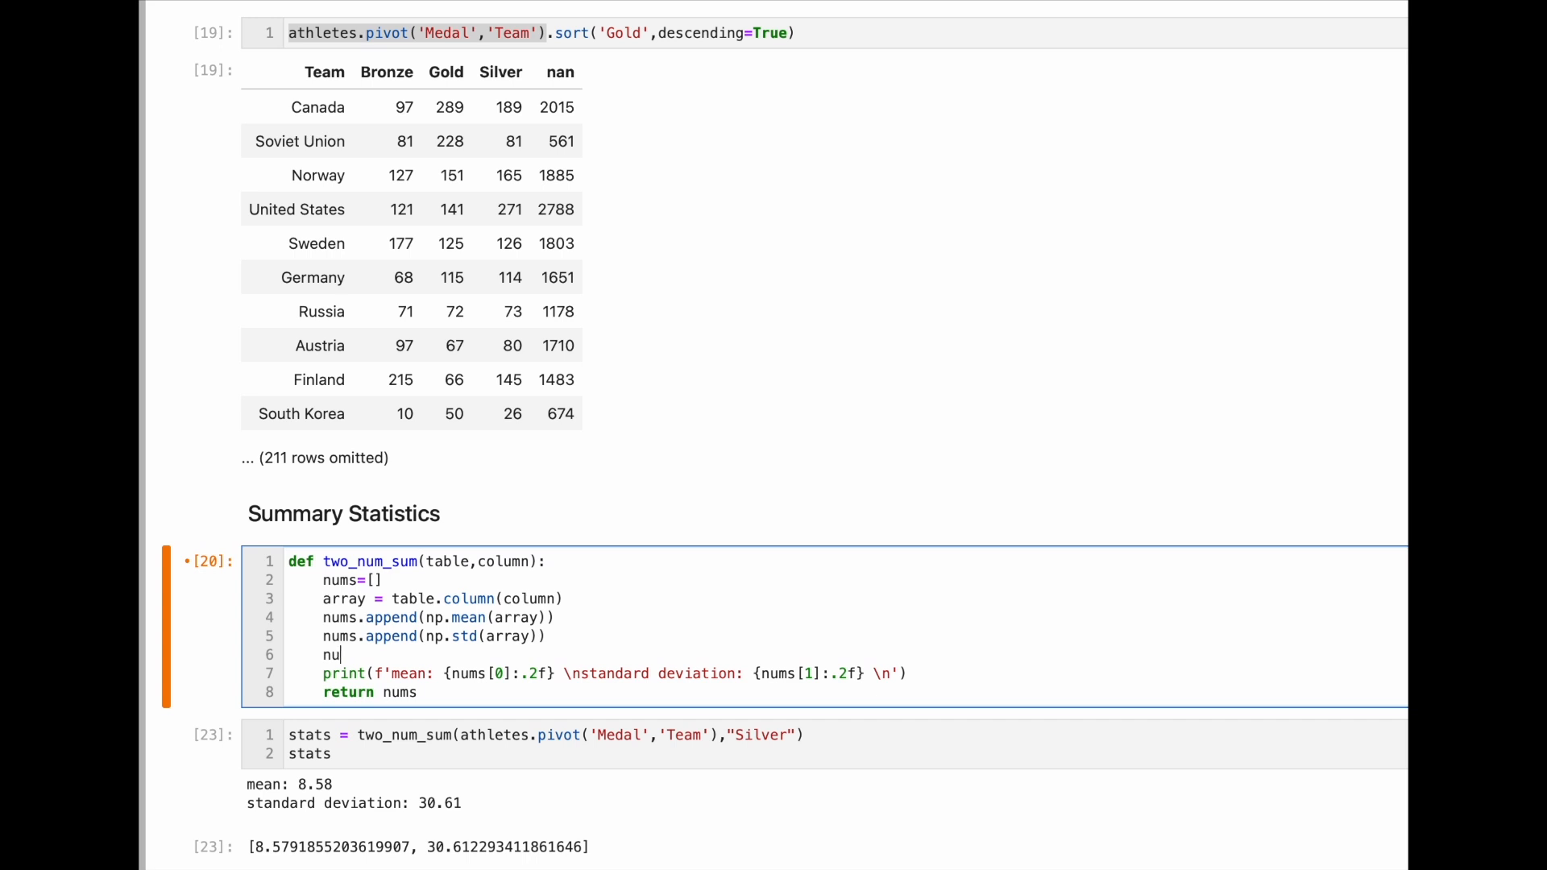
text(ms.append(np.max()
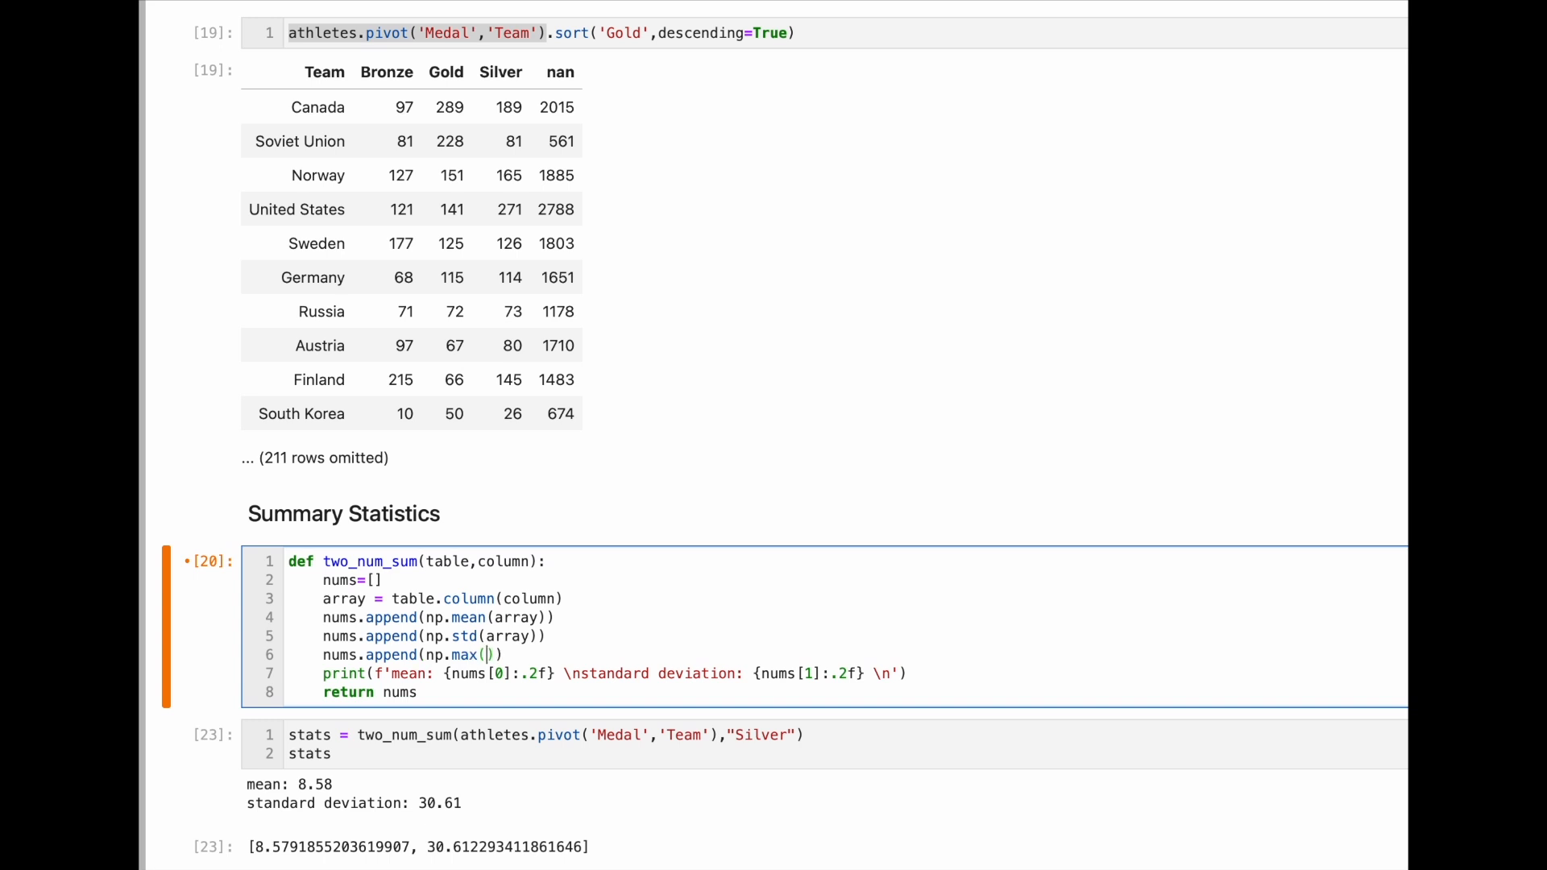
text(array)
key(shift+Return)
key(shift+Return)
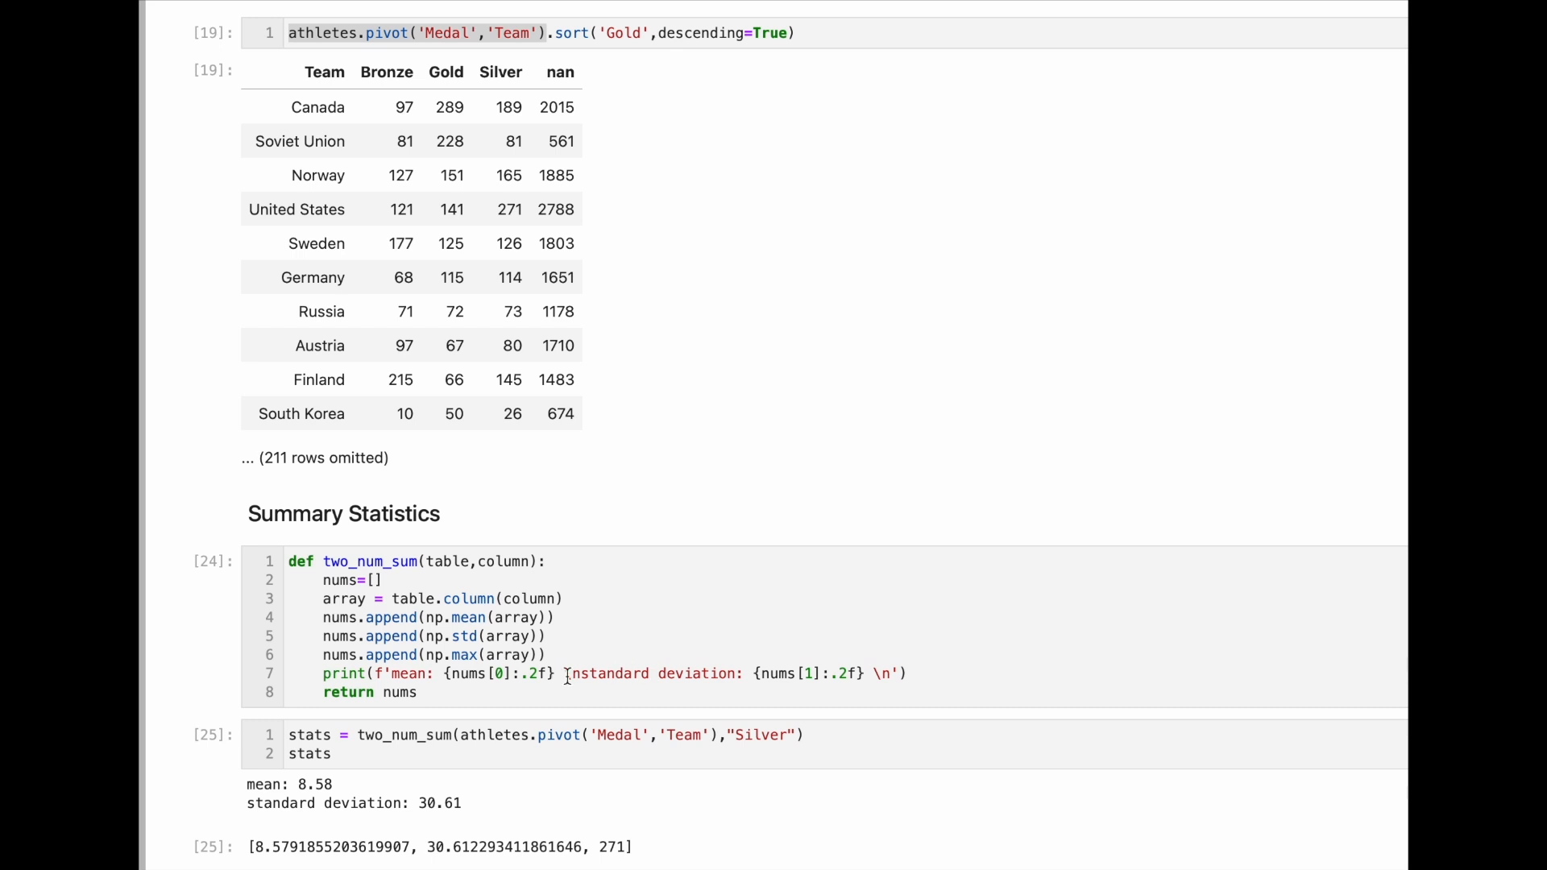
- Copy the standard deviation entry to the end of the print string after the last \n and relabel the copy max
drag(581, 673, 861, 675)
key(ctrl+c)
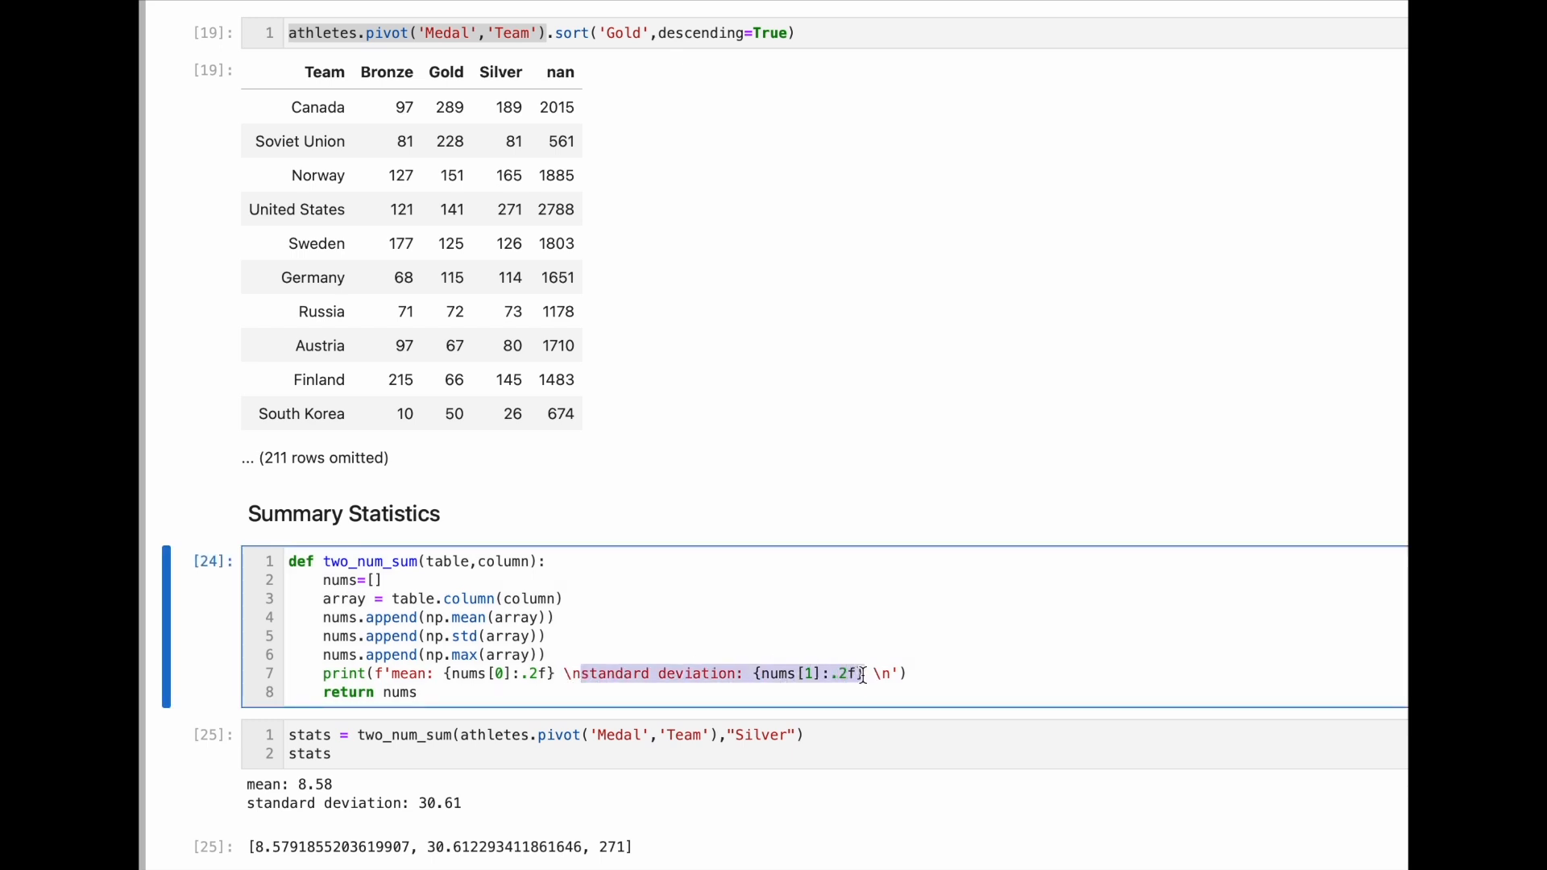
click(892, 677)
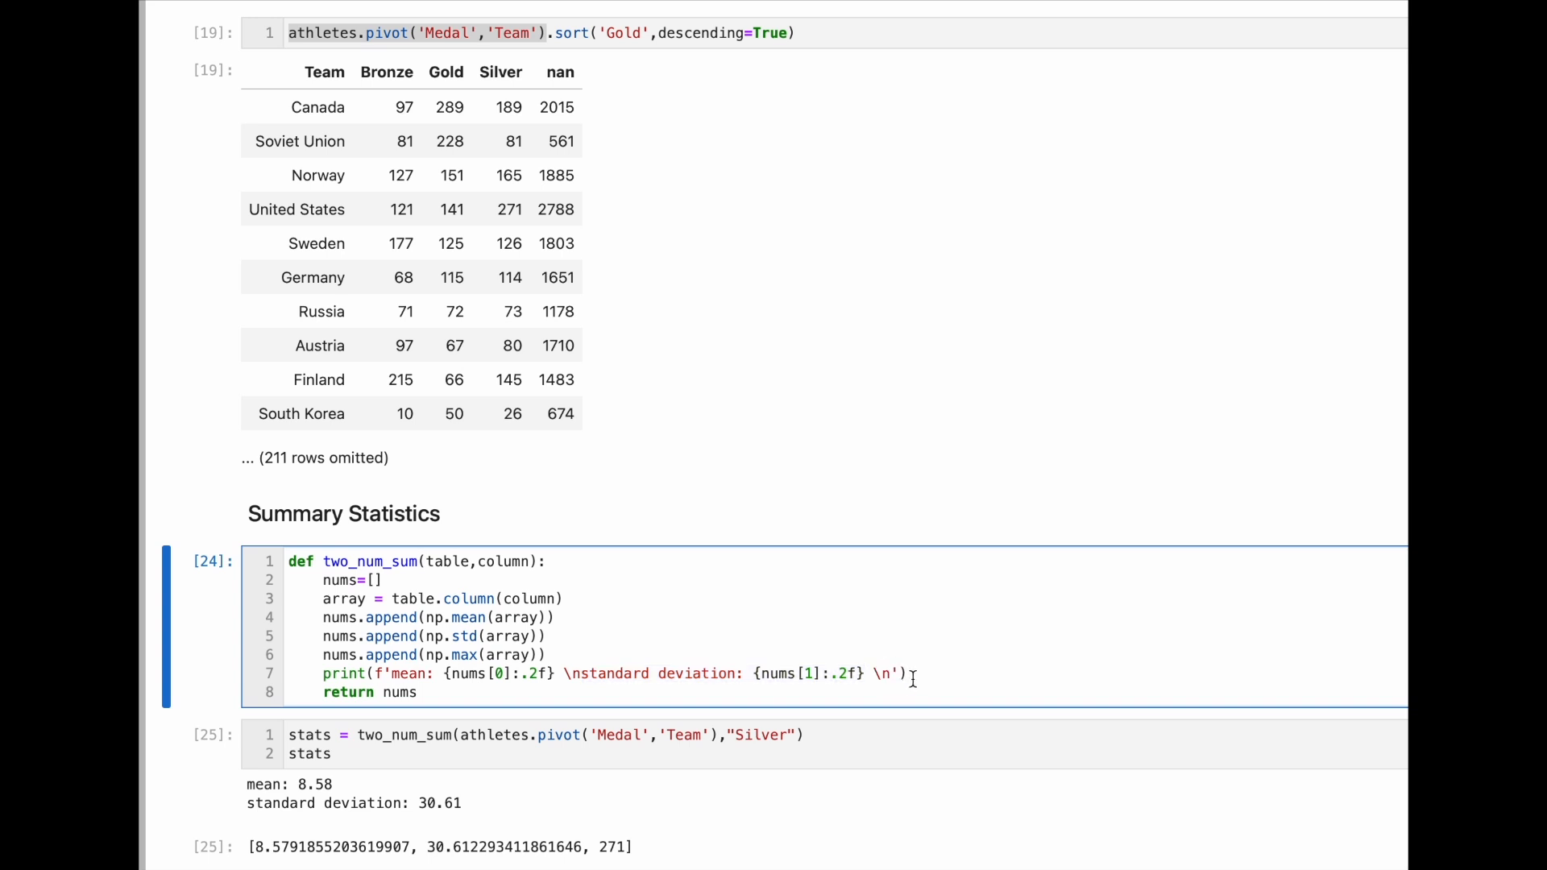
key(ctrl+v)
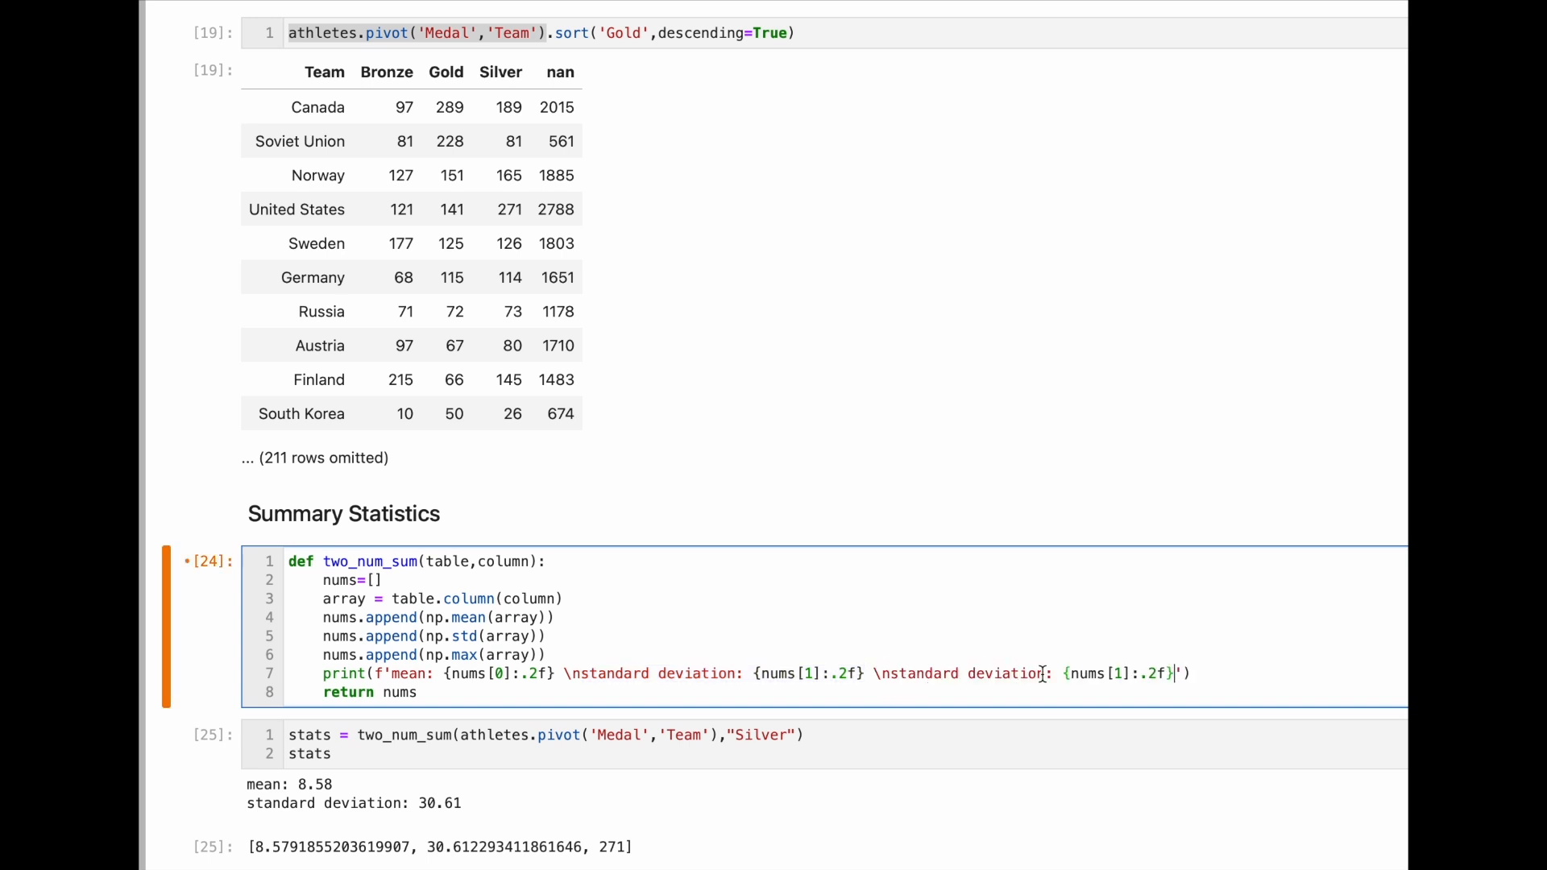
drag(1049, 673, 895, 673)
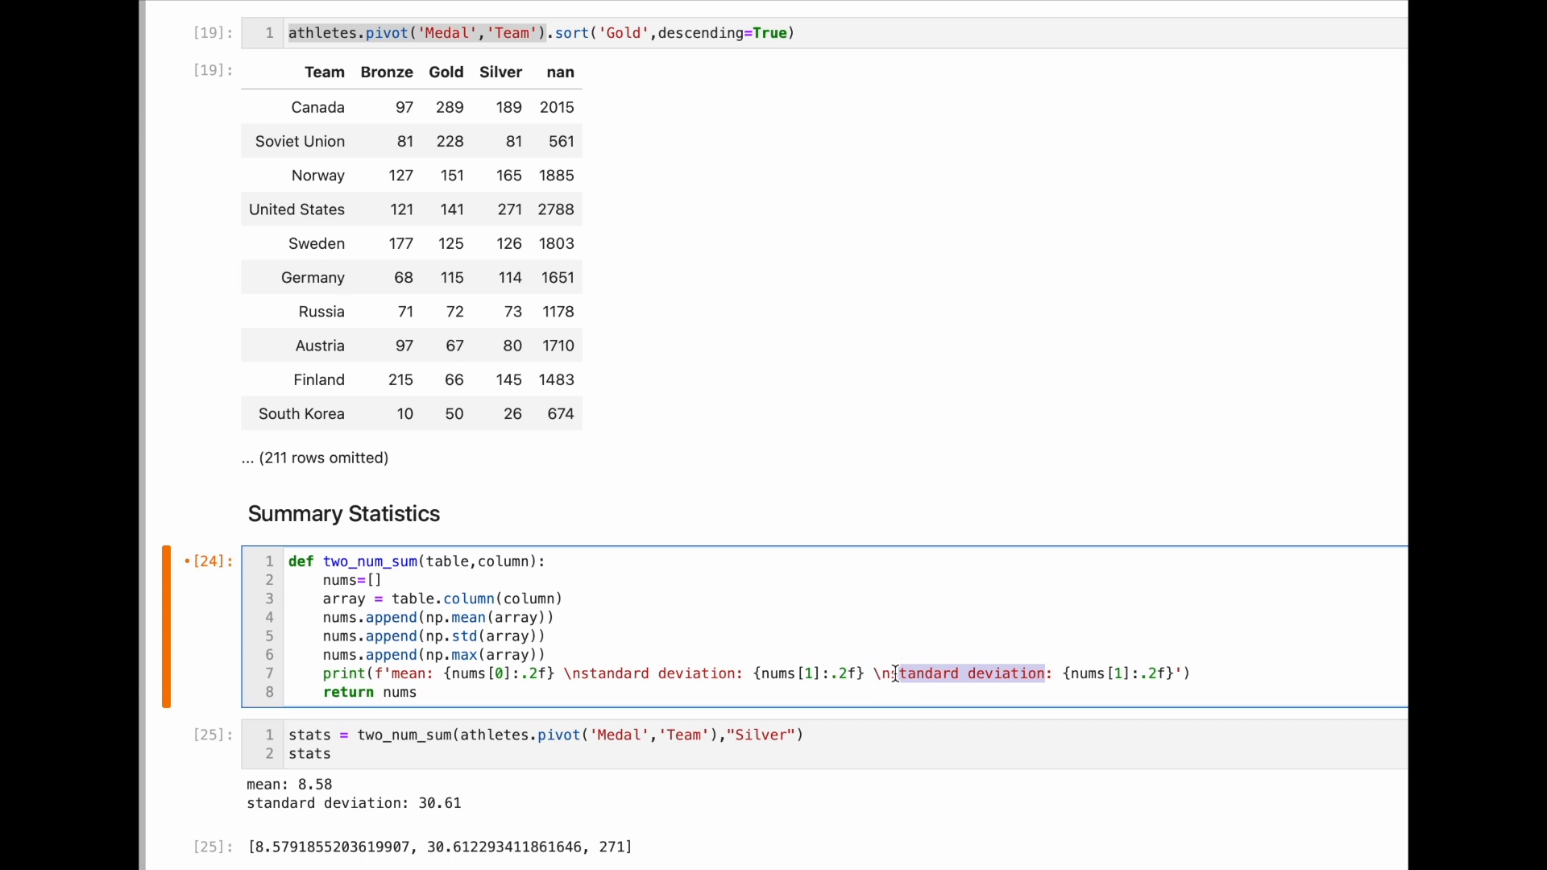
key(BackSpace)
text(max)
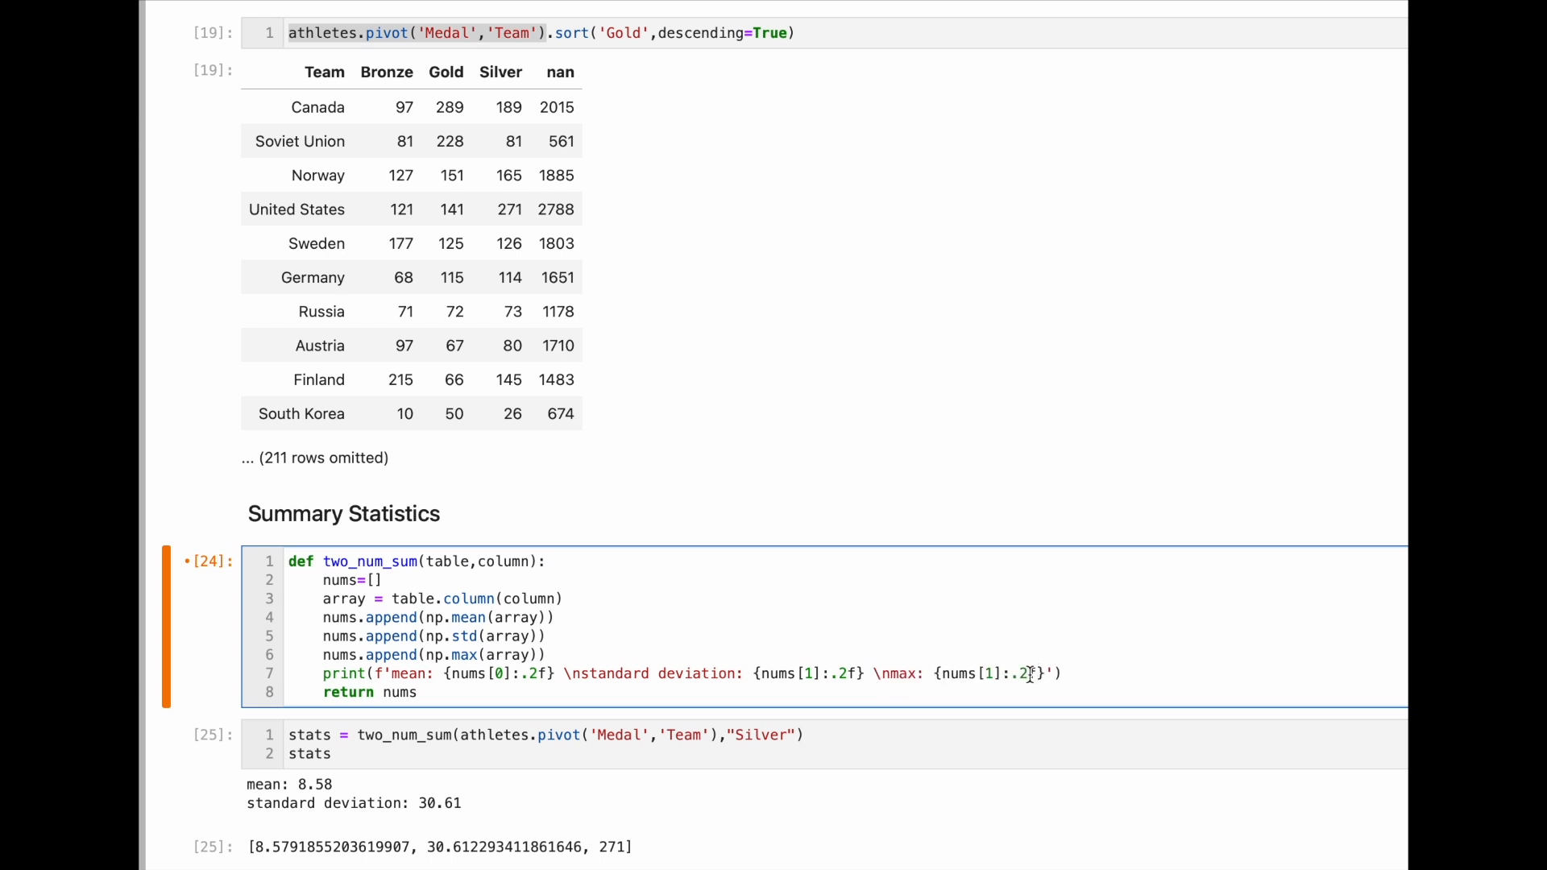
- Change the max placeholder in the print string to {nums[2]:2f} and rerun the function and stats cells
click(1029, 674)
key(BackSpace)
click(990, 674)
key(BackSpace)
text(2)
key(shift+Return)
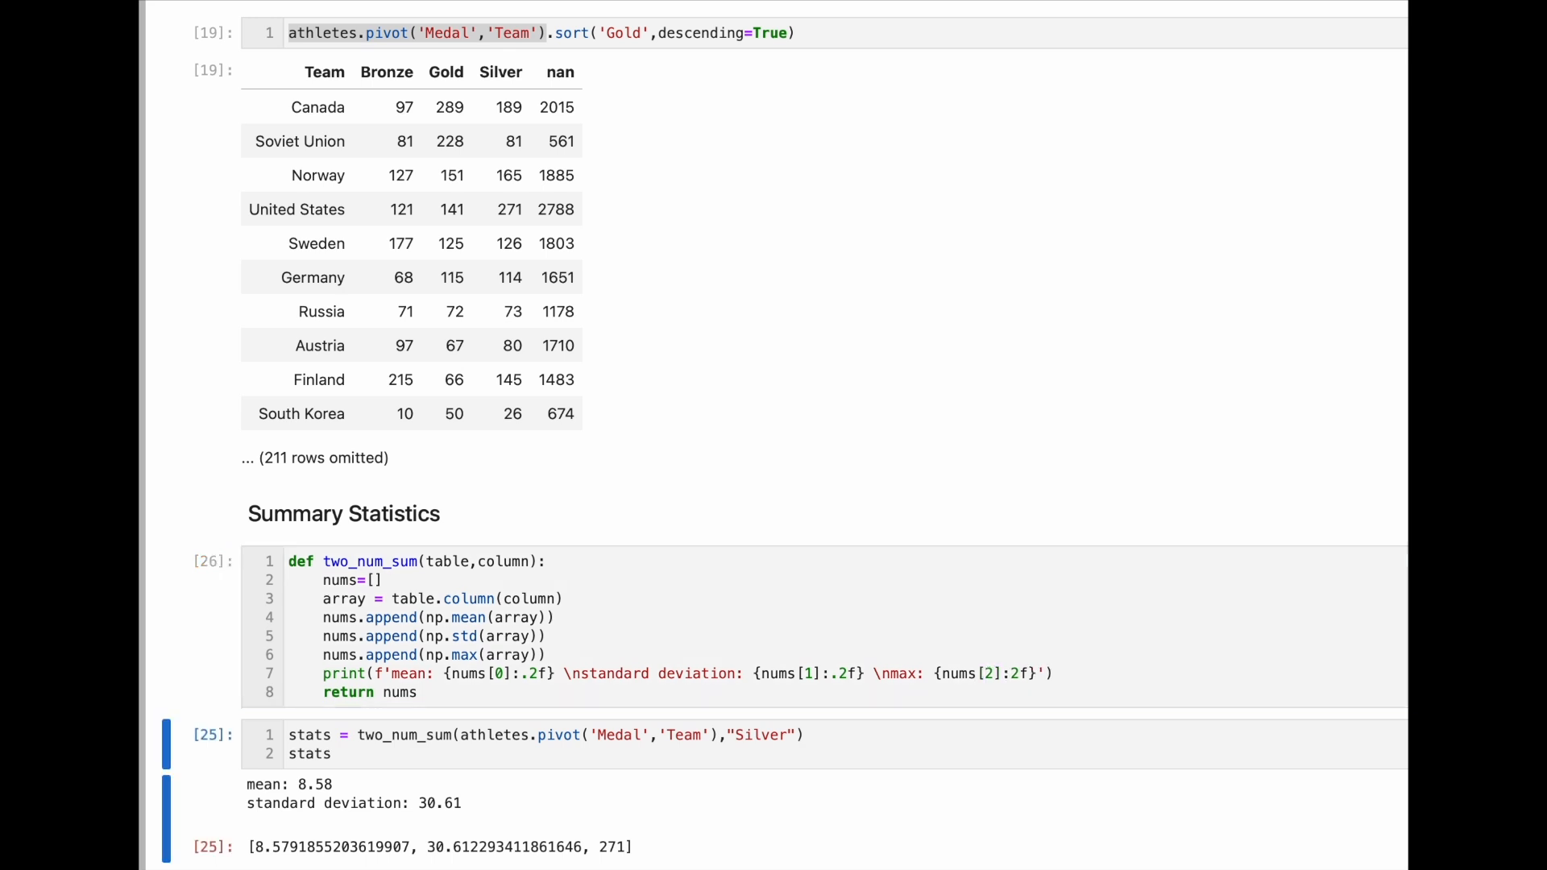
key(shift+Return)
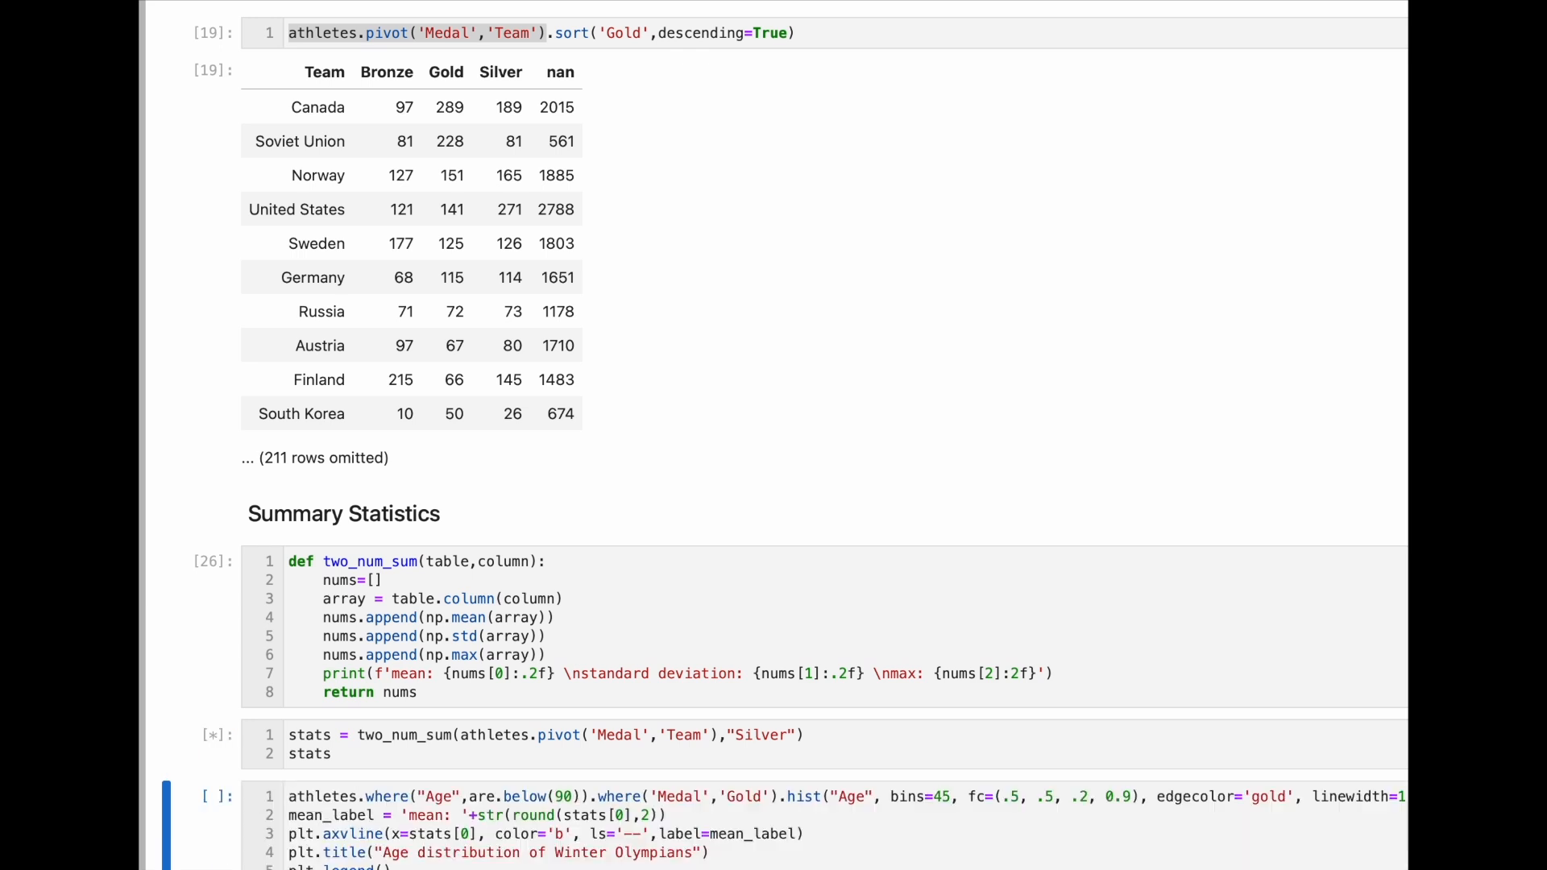
scroll(773, 435, down, 2)
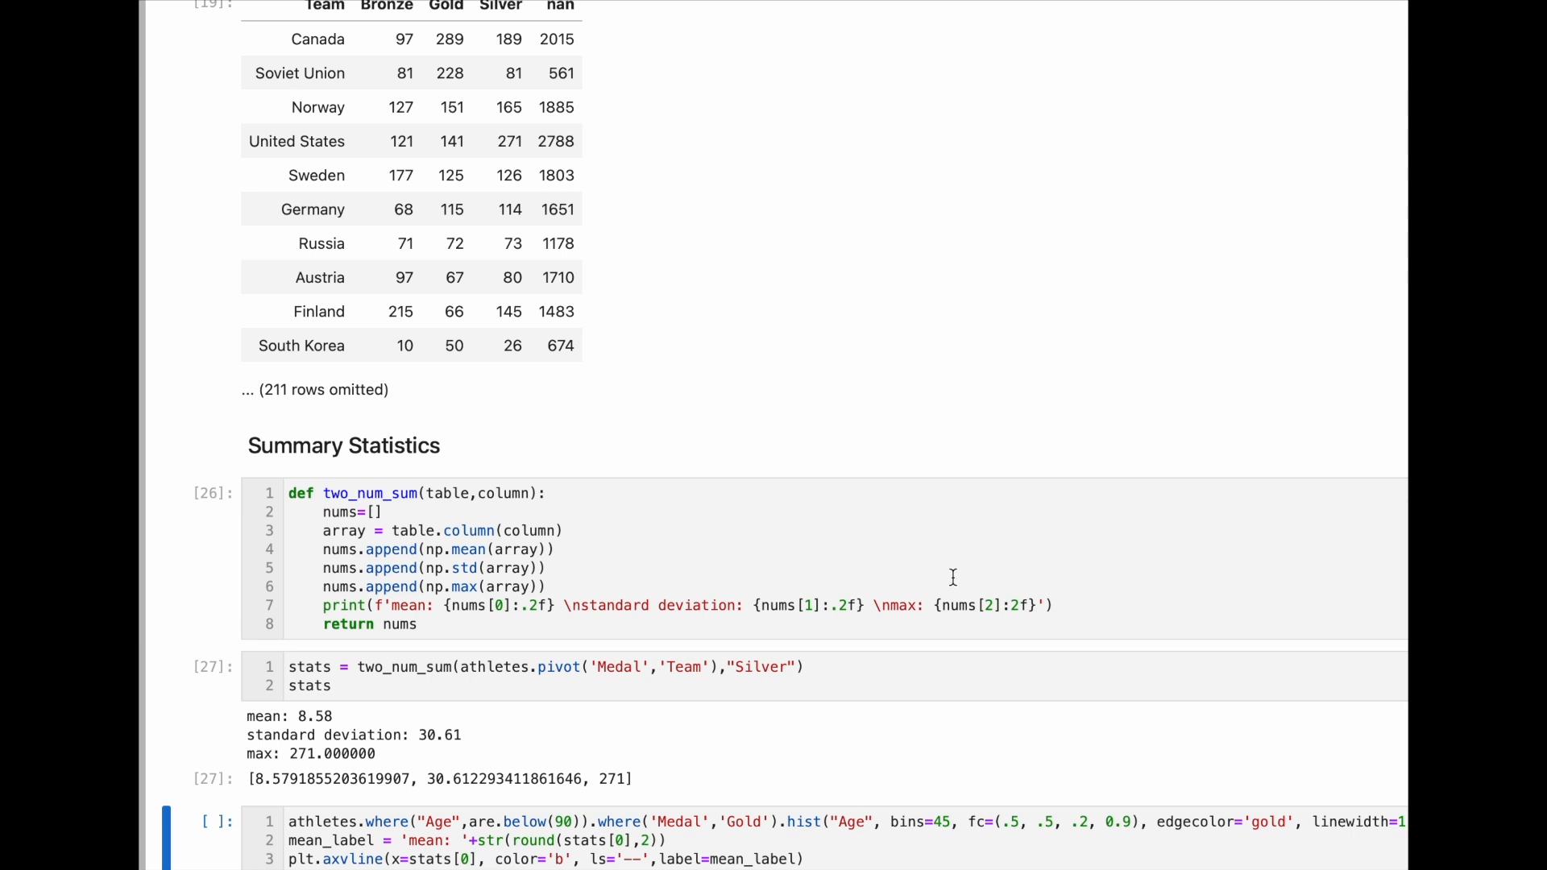
- Change the max placeholder's format to 2d in two_num_sum and rerun the function and stats cells
click(1030, 608)
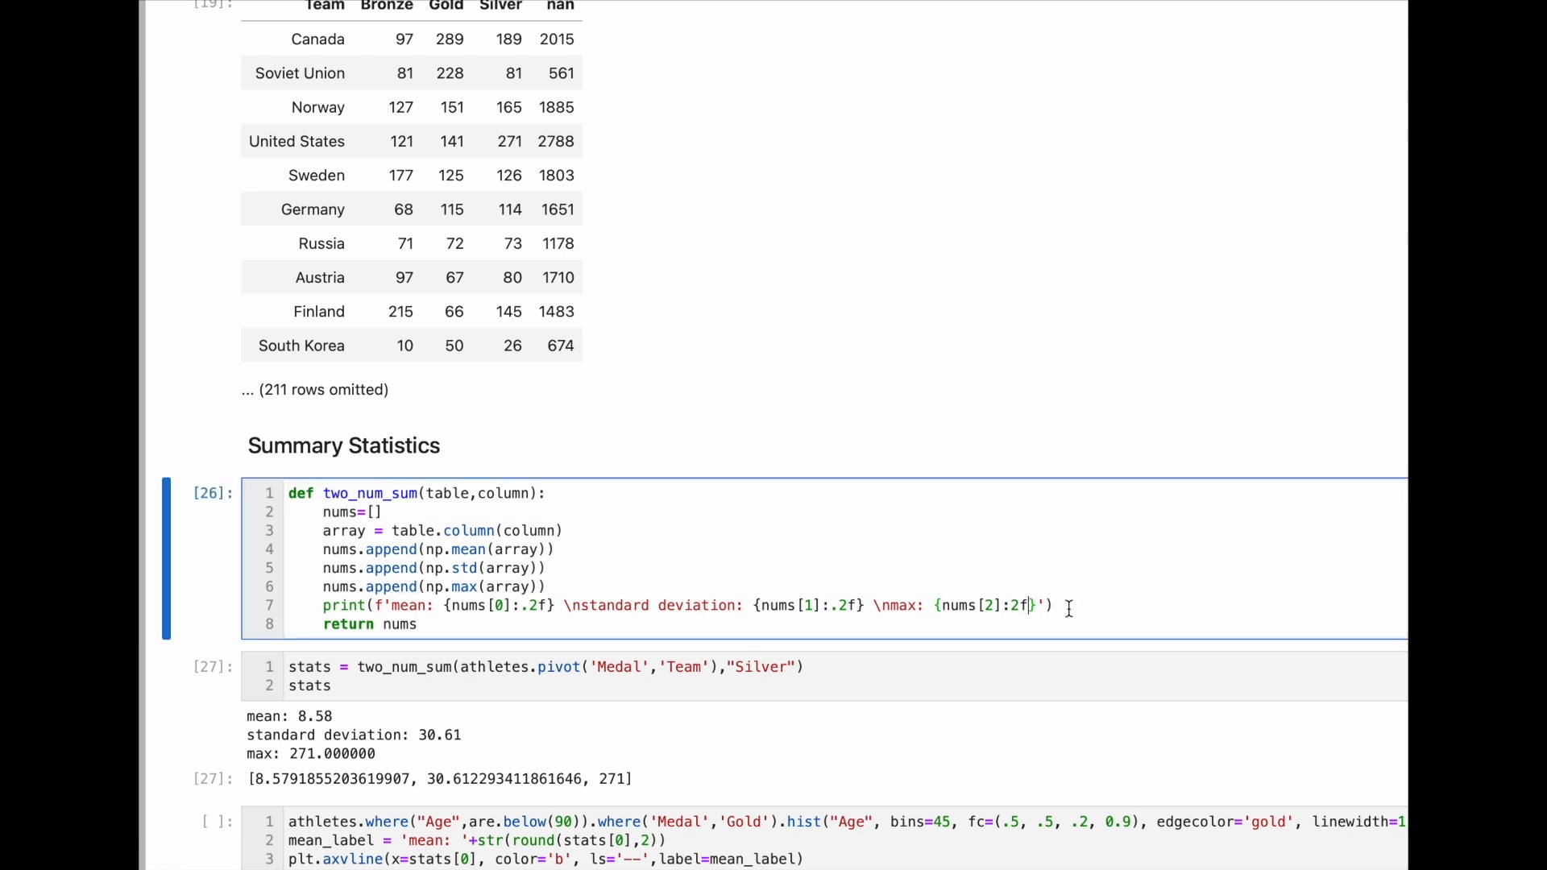
key(BackSpace)
text(d)
key(shift+Return)
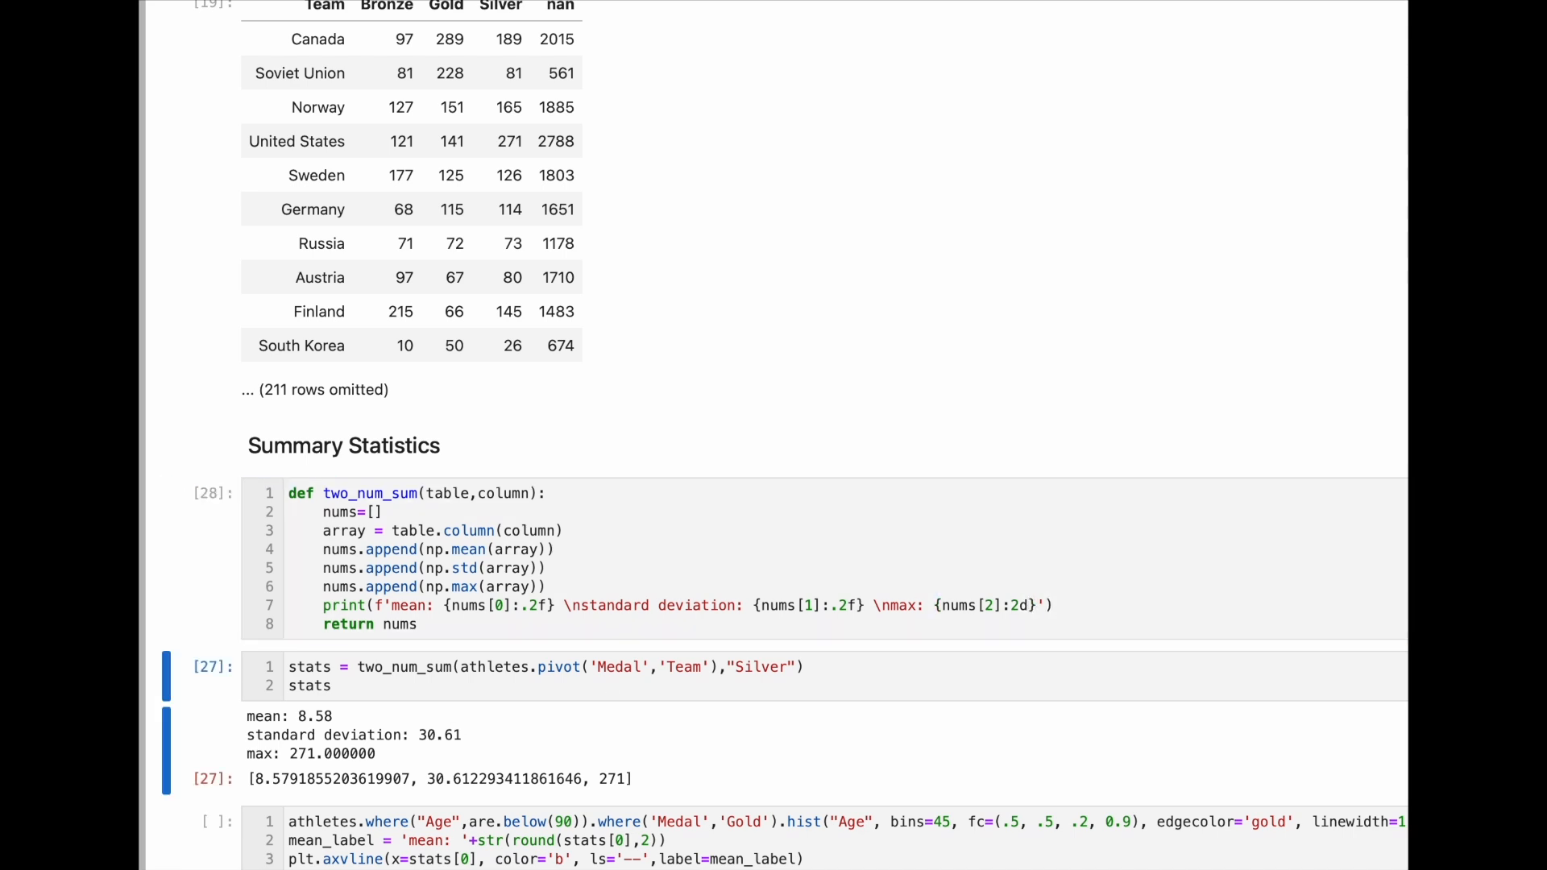
key(shift+Return)
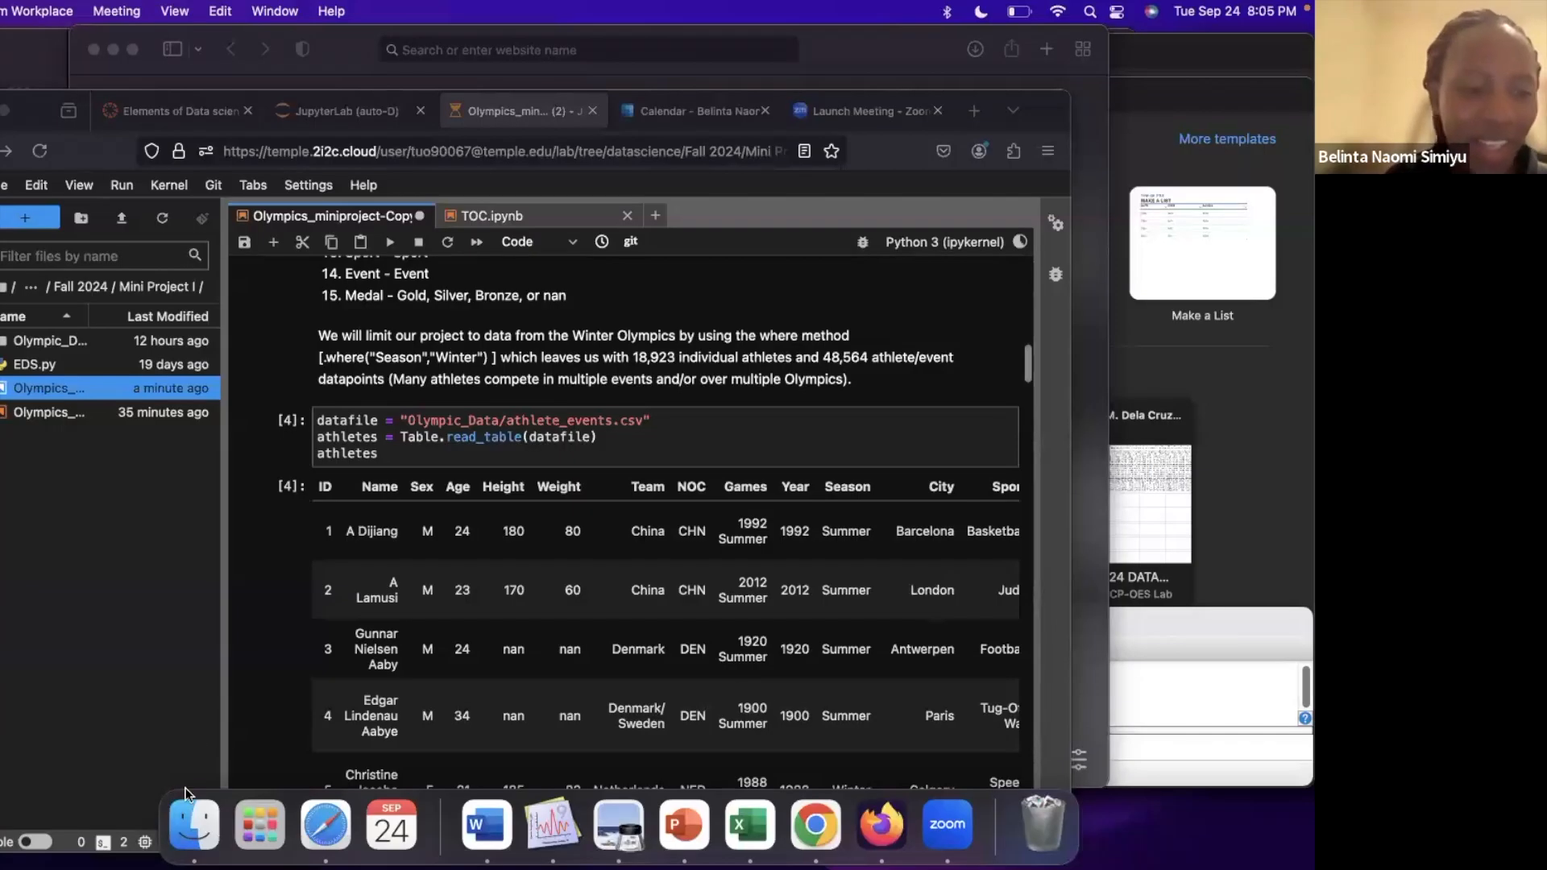
- Enlarge the Olympics mini-project notebook window and examine its overview, initialization code, data fields list and loaded athletes table
click(6, 112)
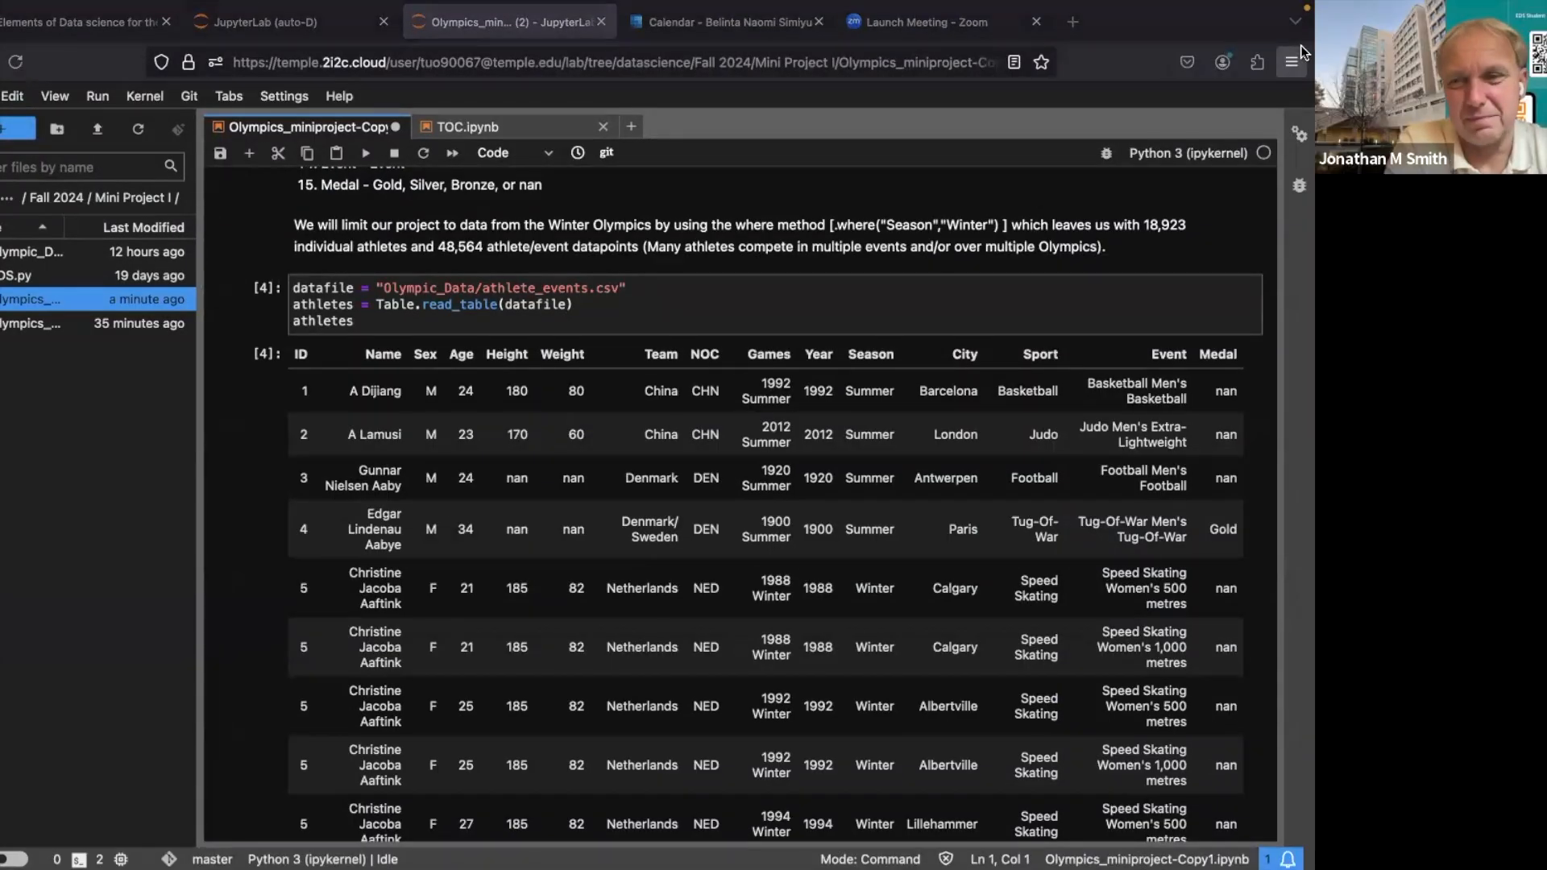
scroll(914, 308, up, 15)
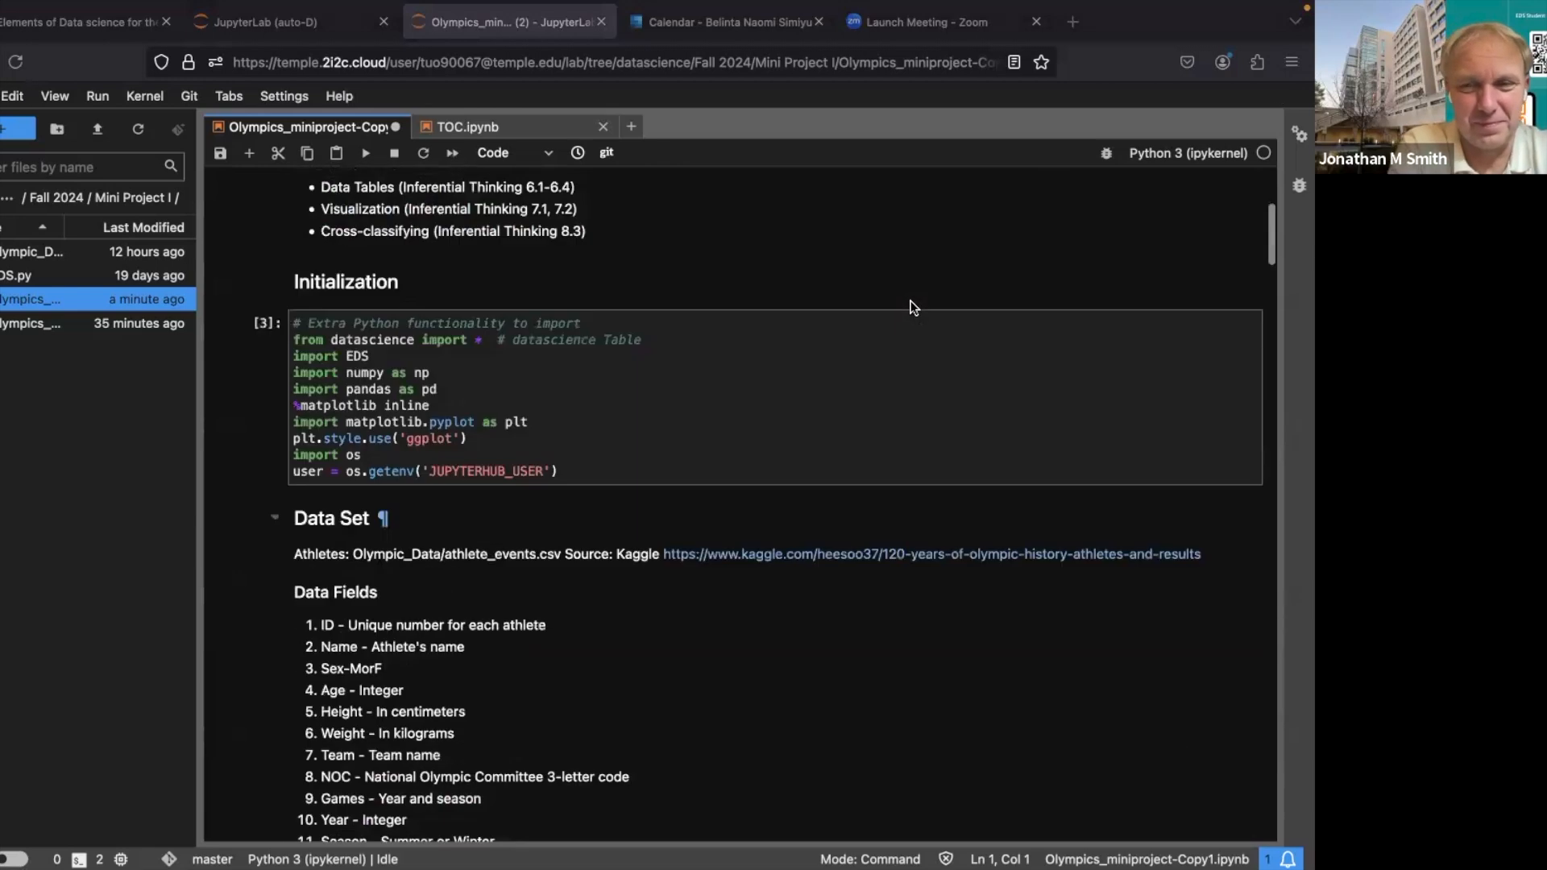
scroll(911, 304, down, 3)
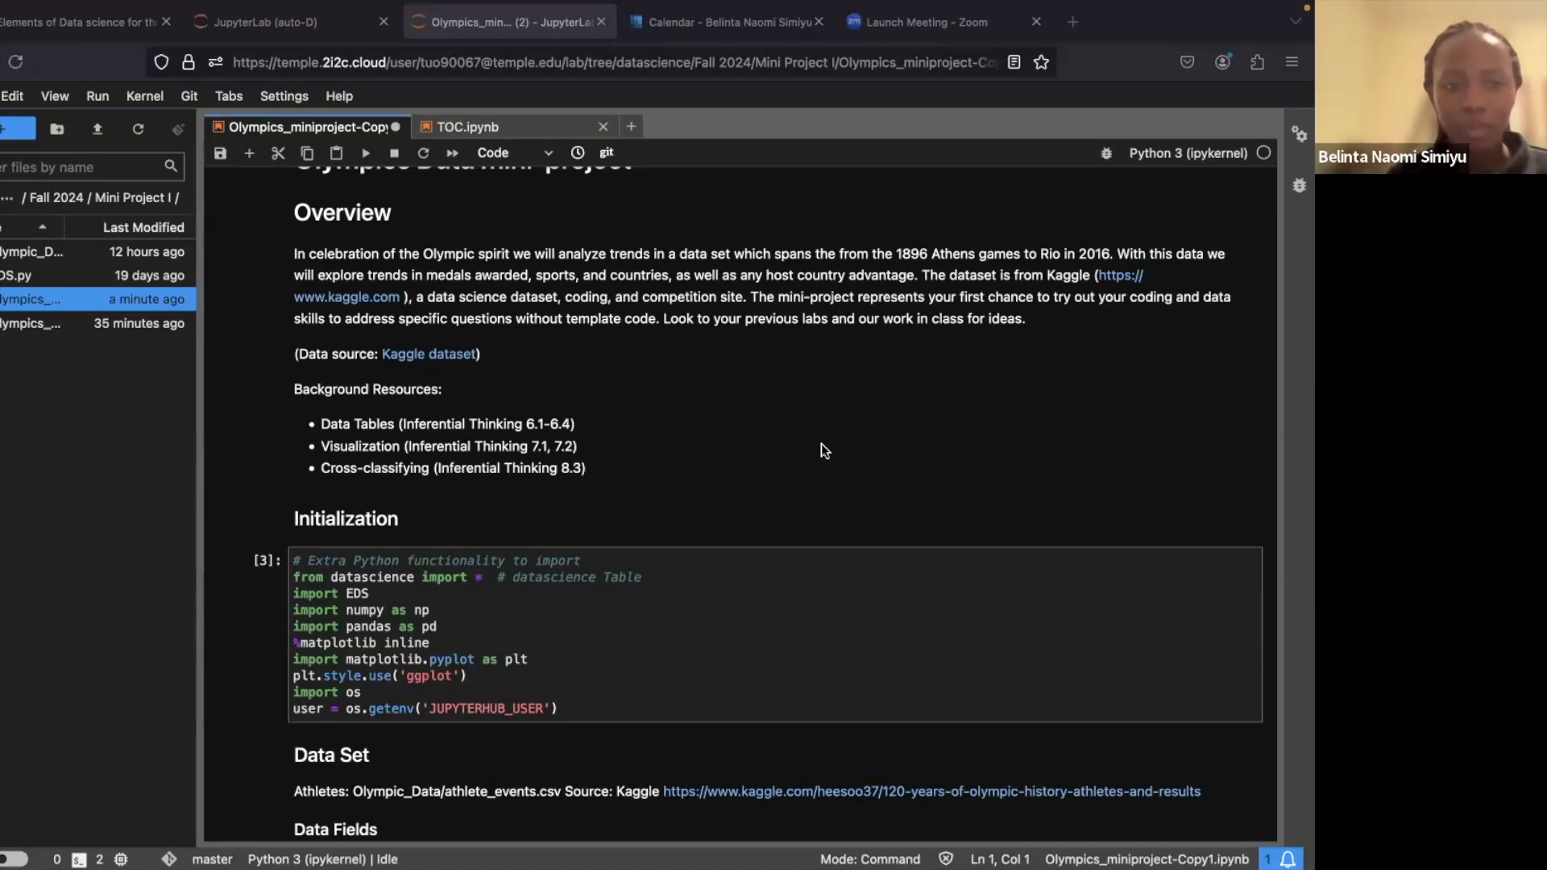
scroll(821, 443, down, 5)
scroll(821, 443, down, 2)
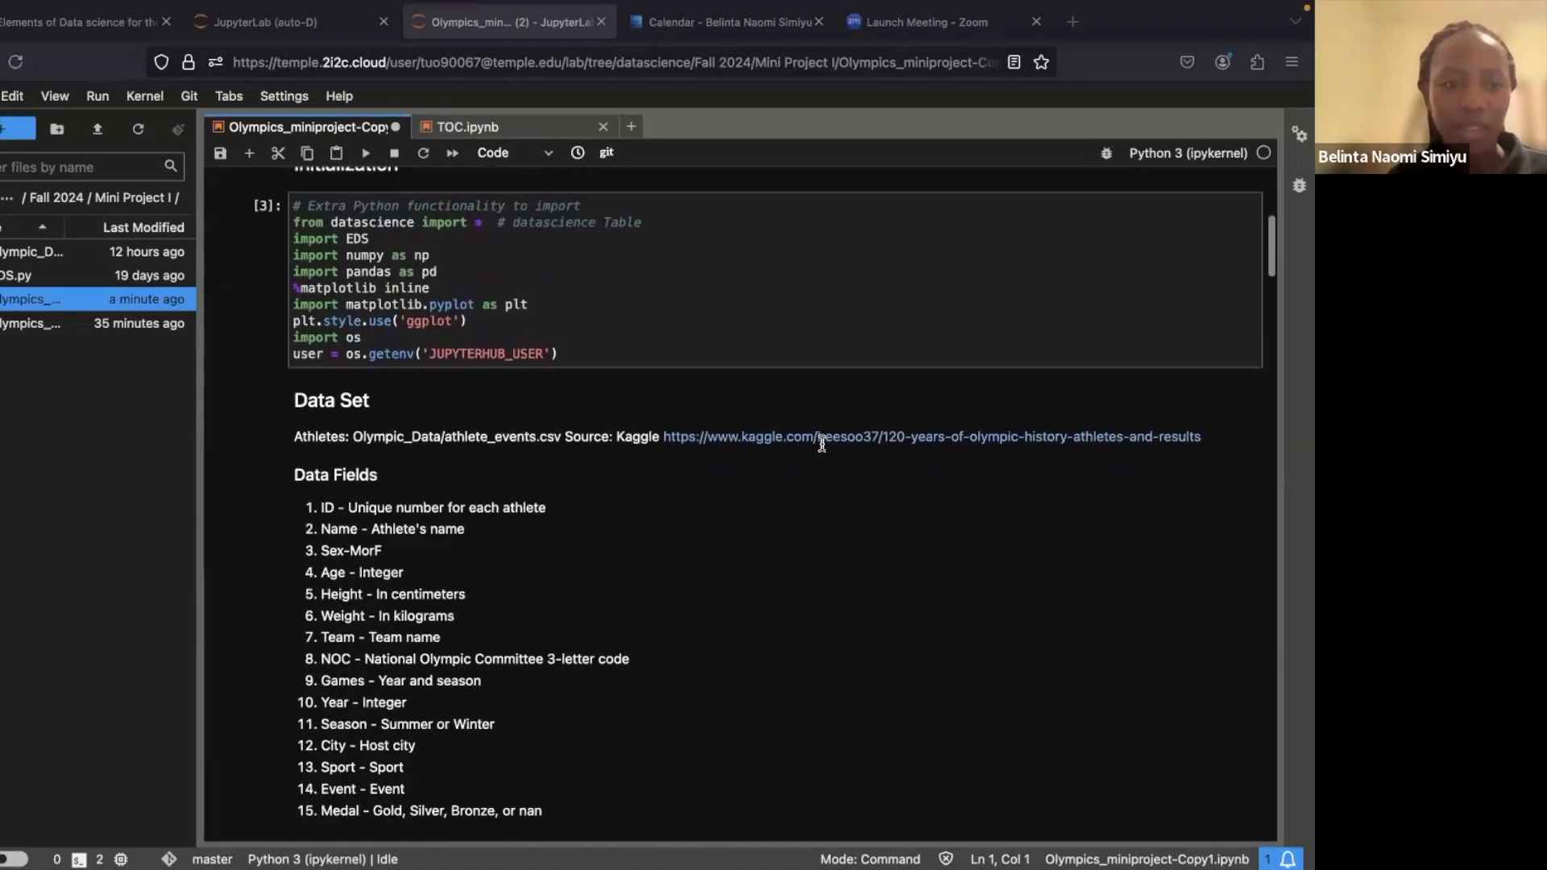
scroll(823, 450, down, 10)
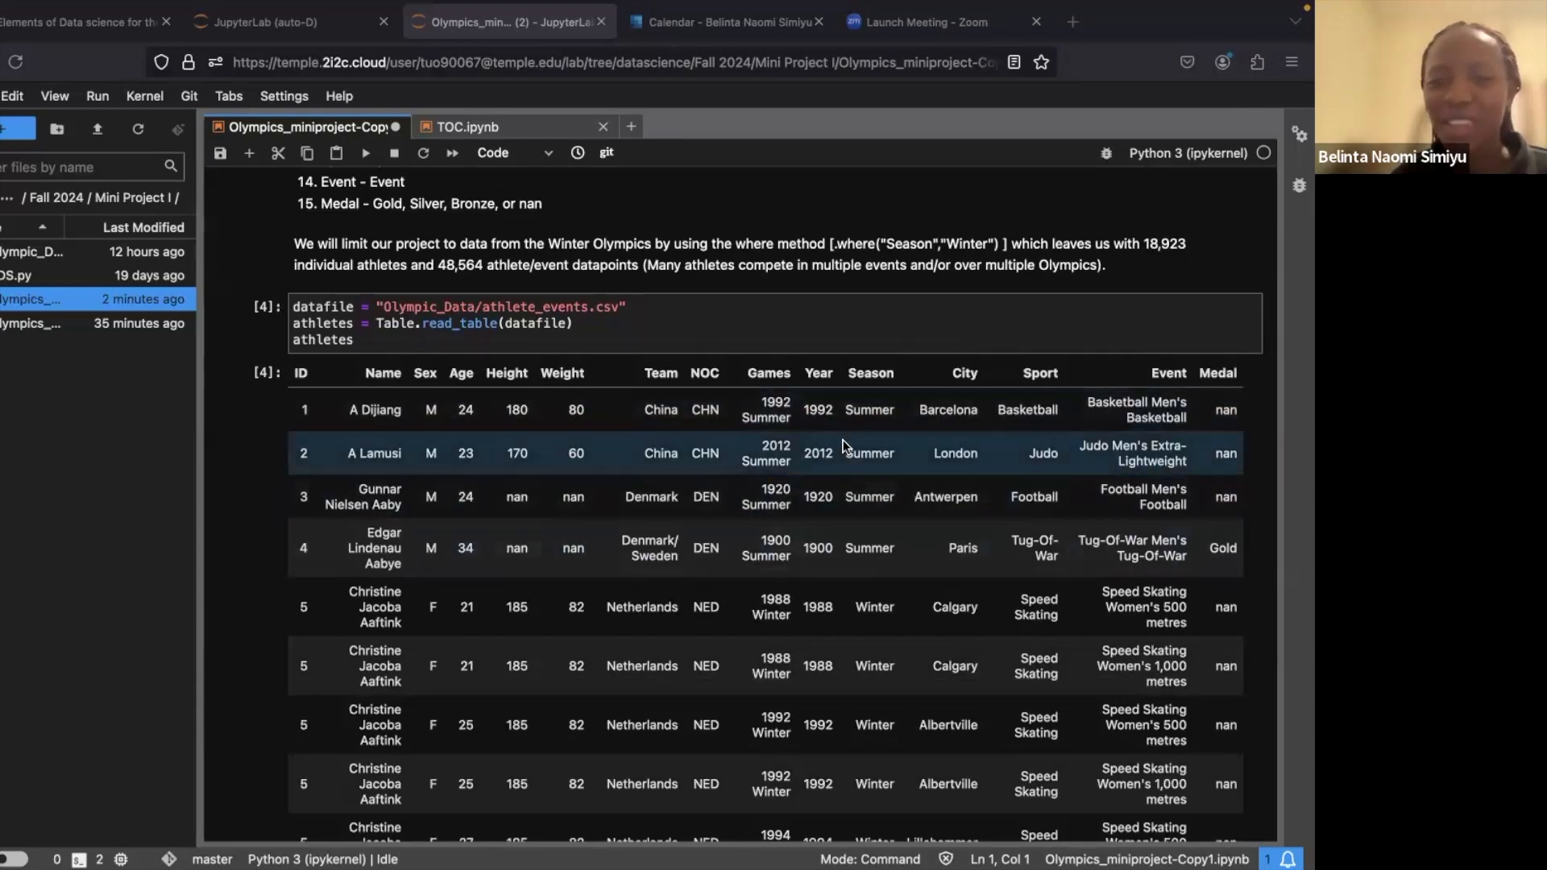
scroll(842, 445, down, 2)
scroll(843, 445, up, 3)
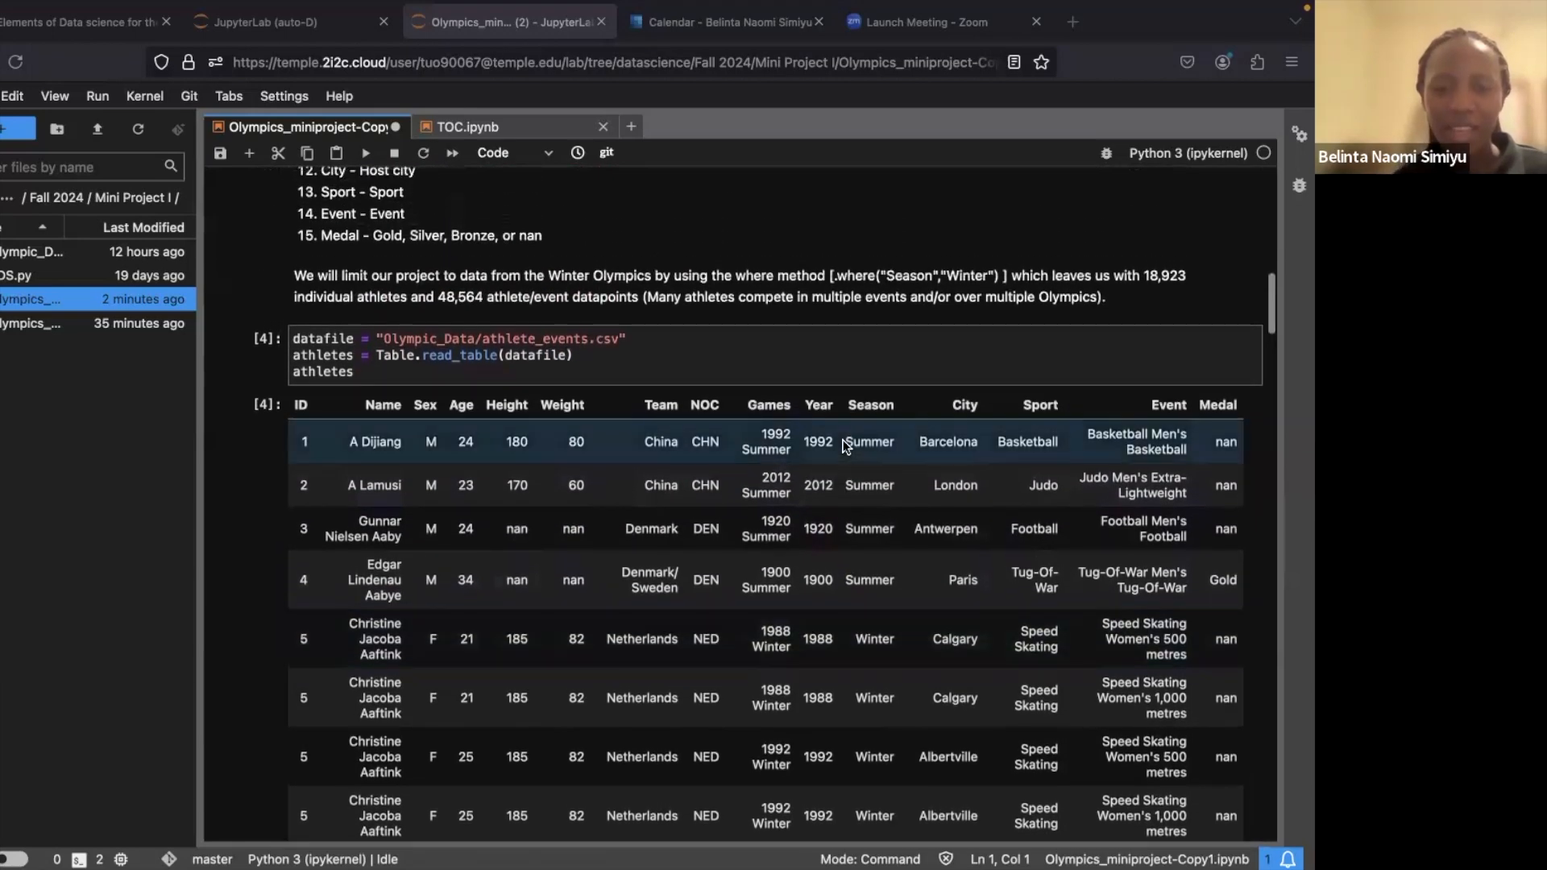
scroll(843, 446, down, 1)
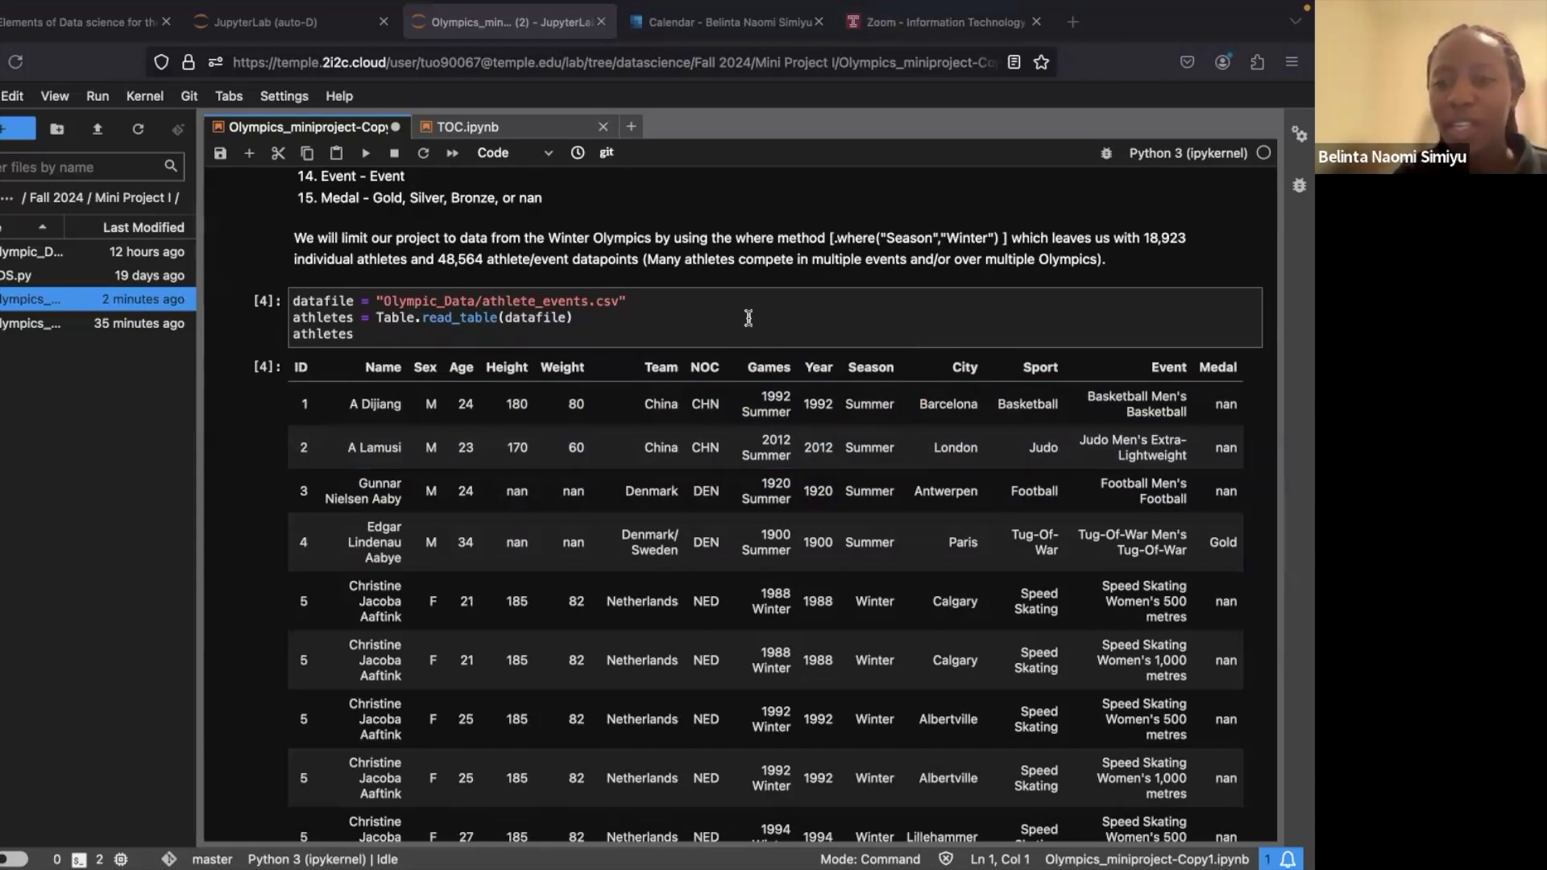
scroll(728, 318, up, 5)
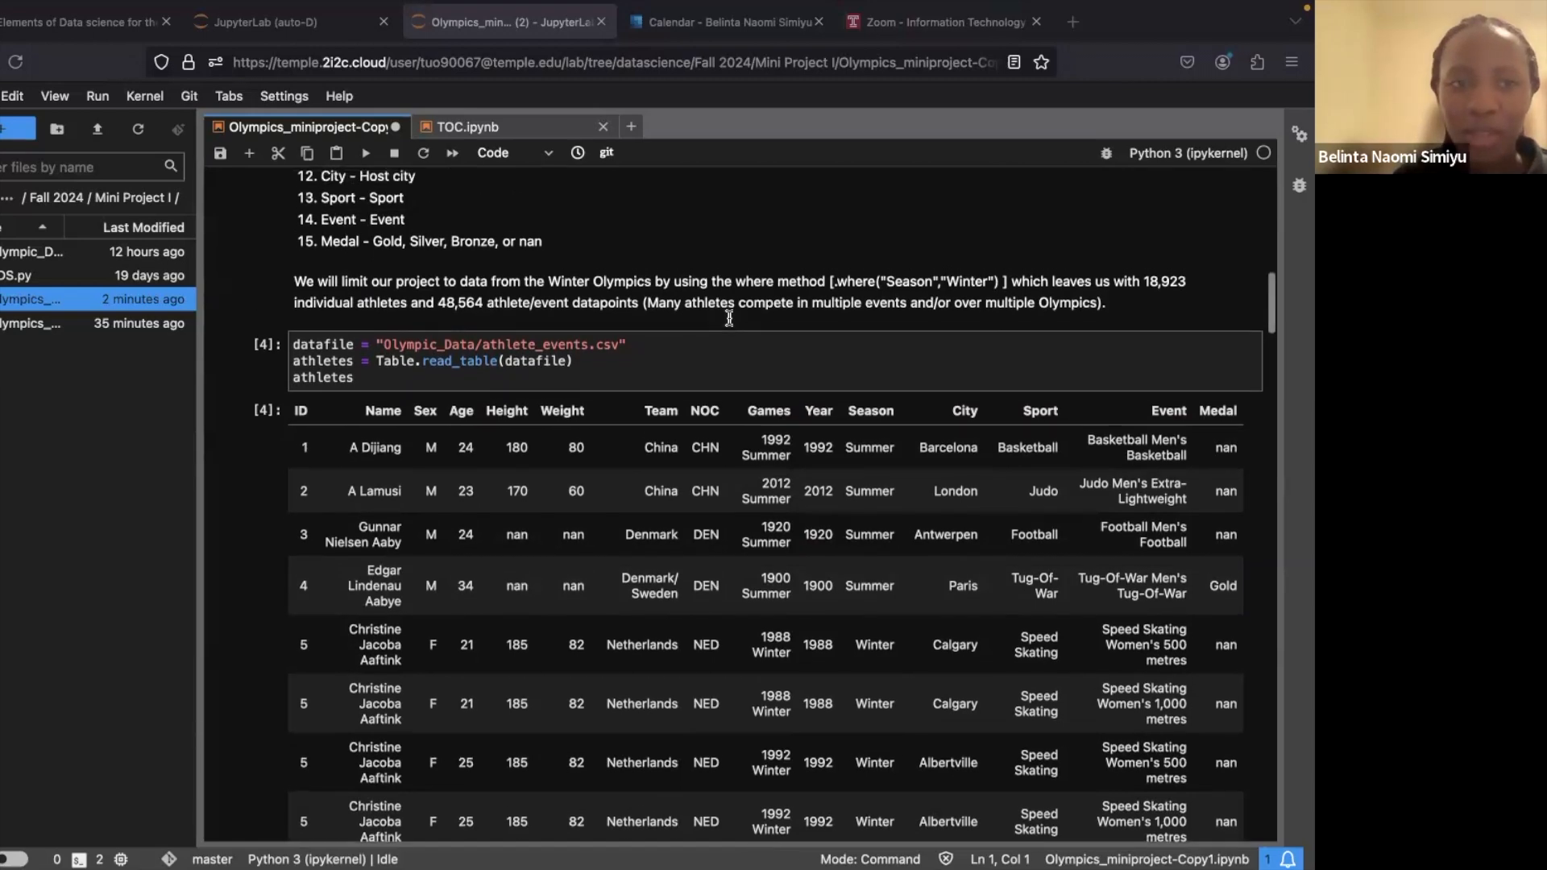
scroll(728, 316, up, 1)
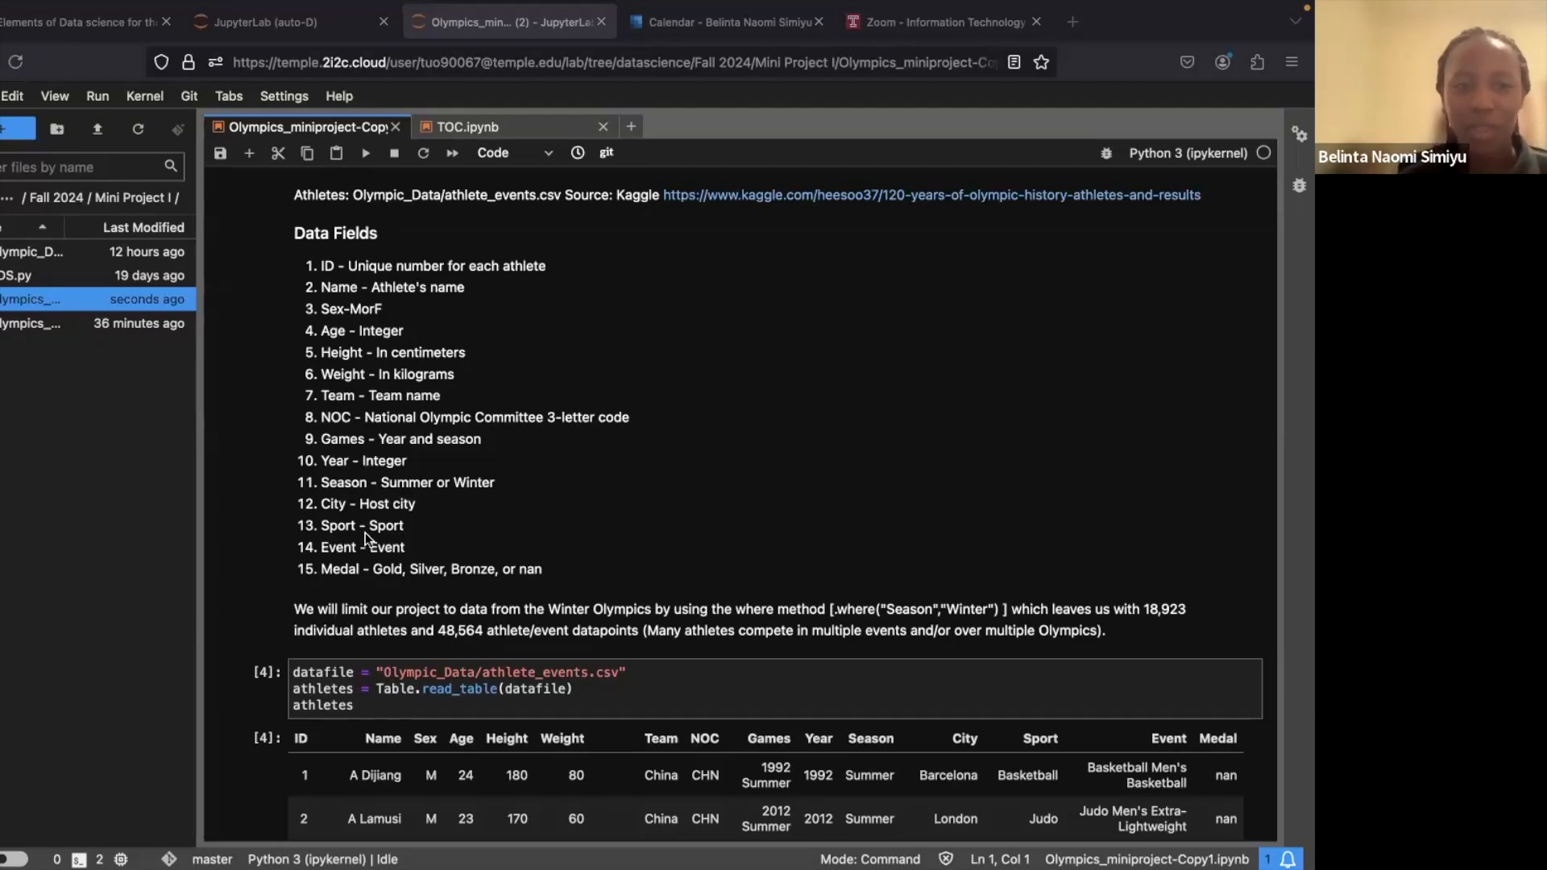
- Examine the loaded athletes table, including its Season, Sex and Games columns, and the sort cell that follows it
scroll(399, 525, down, 3)
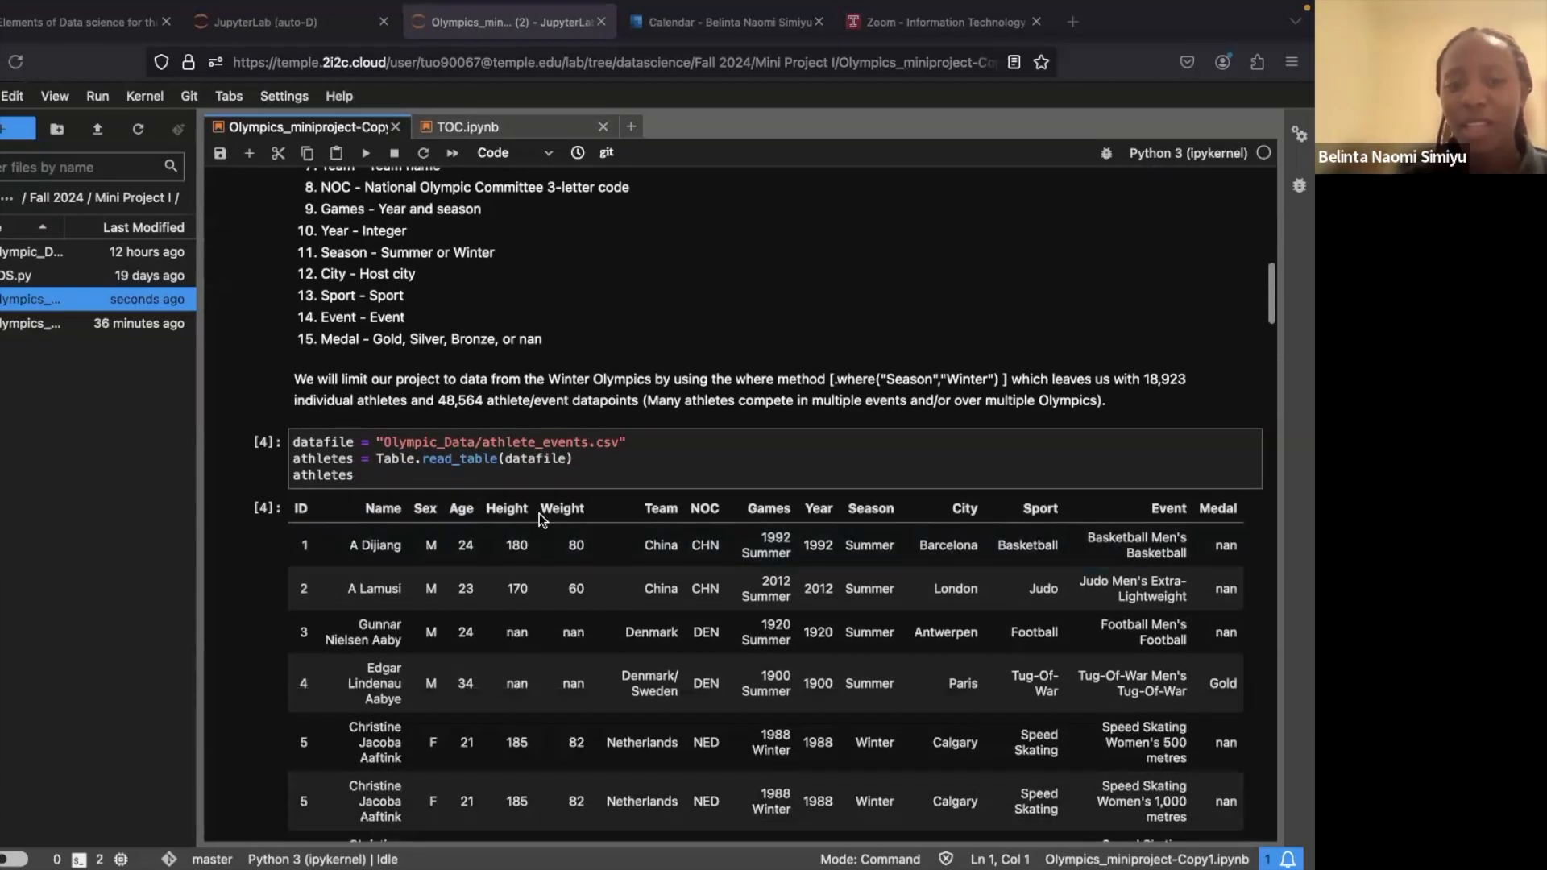
scroll(680, 504, down, 3)
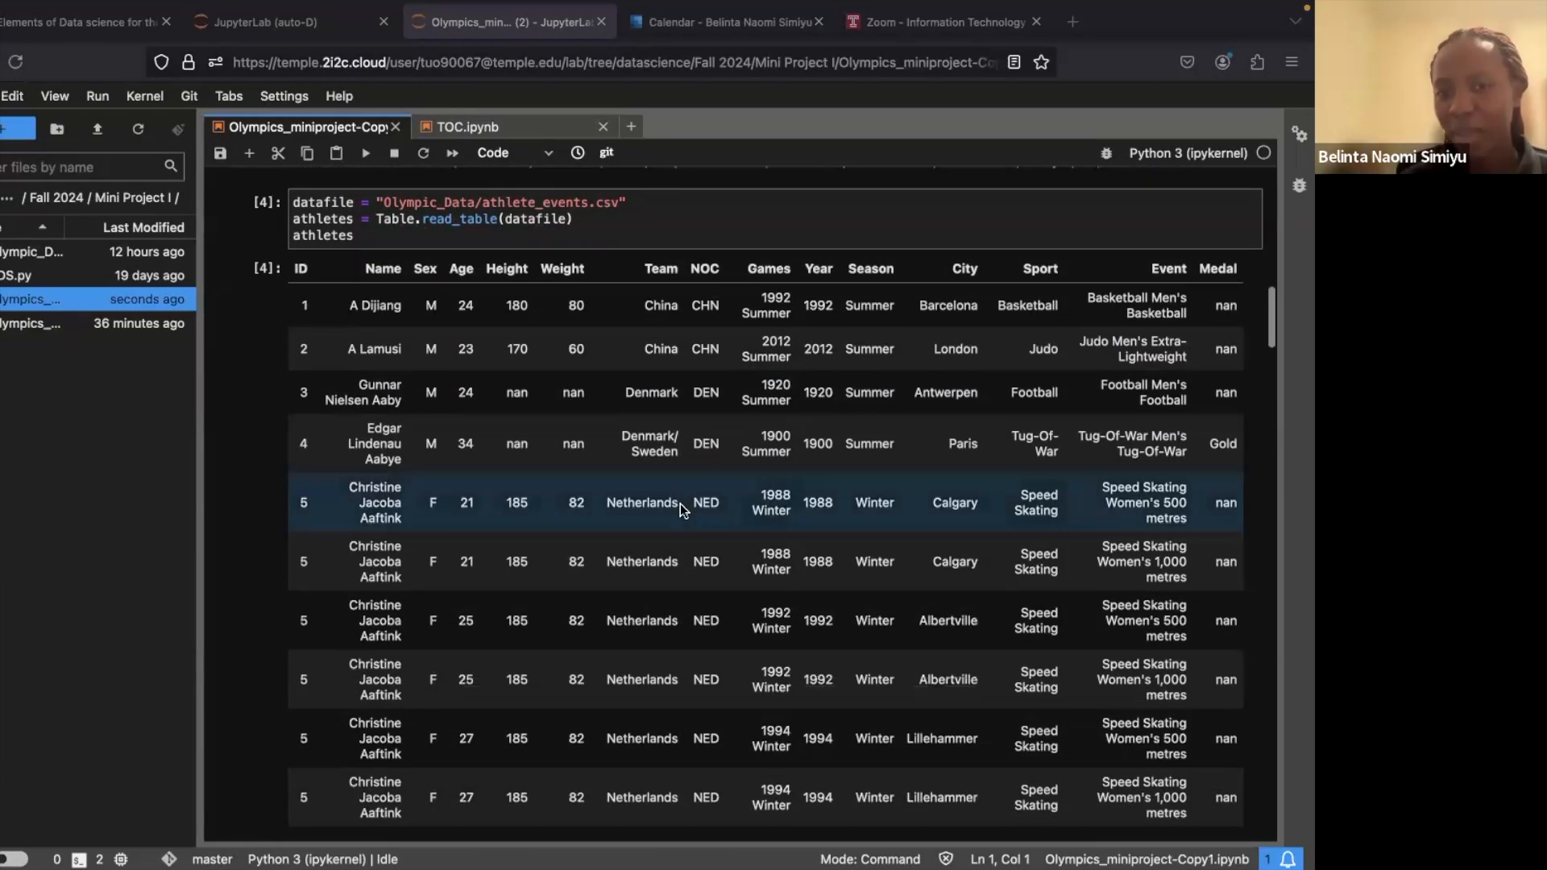
scroll(680, 504, down, 2)
scroll(680, 504, up, 2)
scroll(428, 247, down, 1)
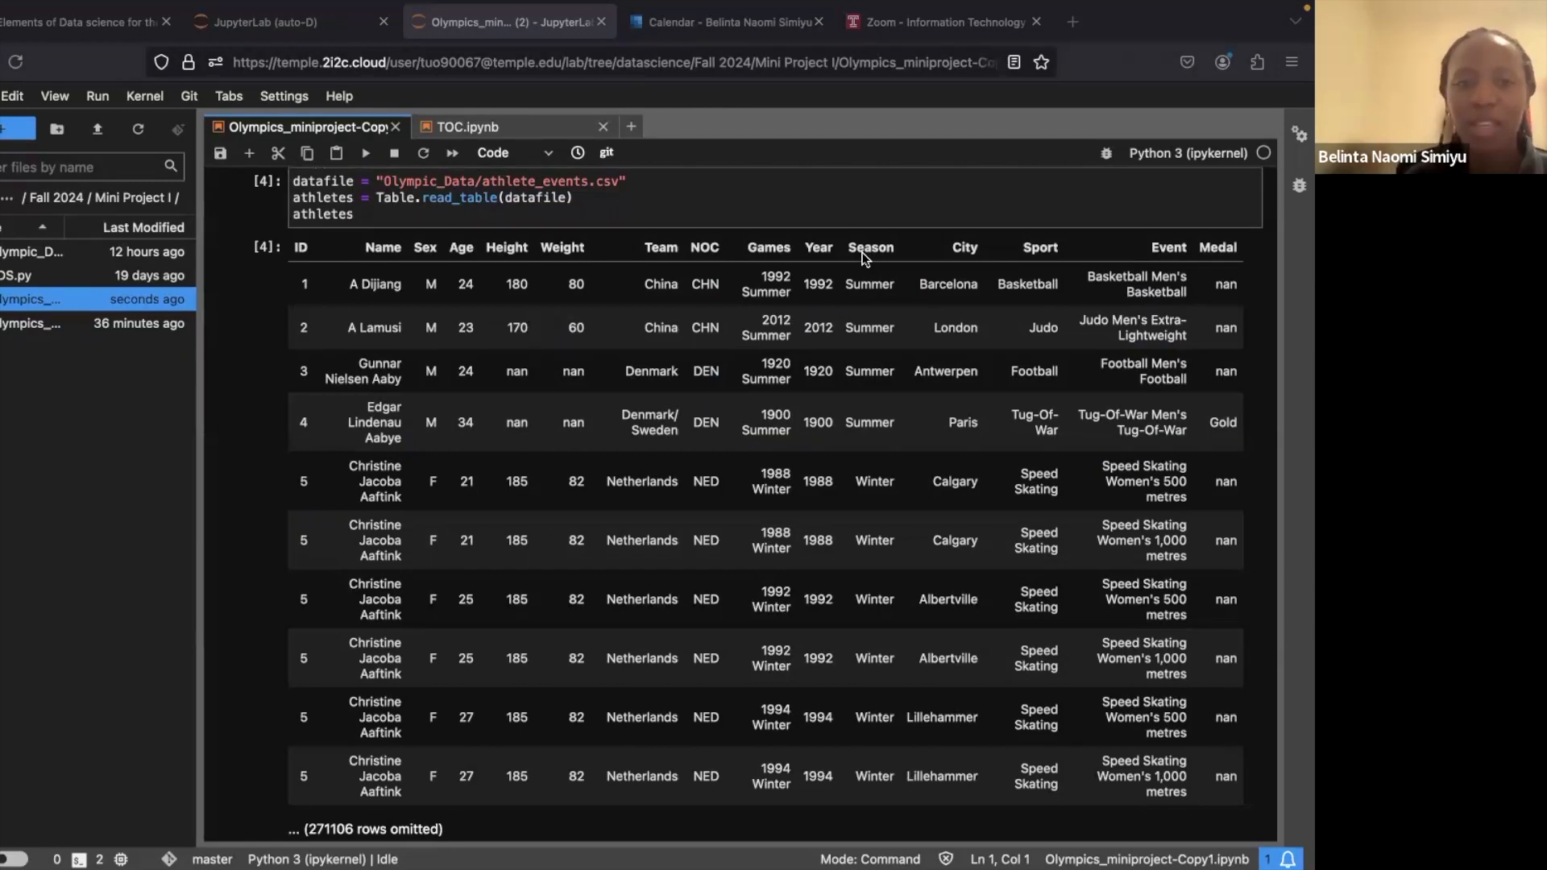
scroll(749, 427, down, 4)
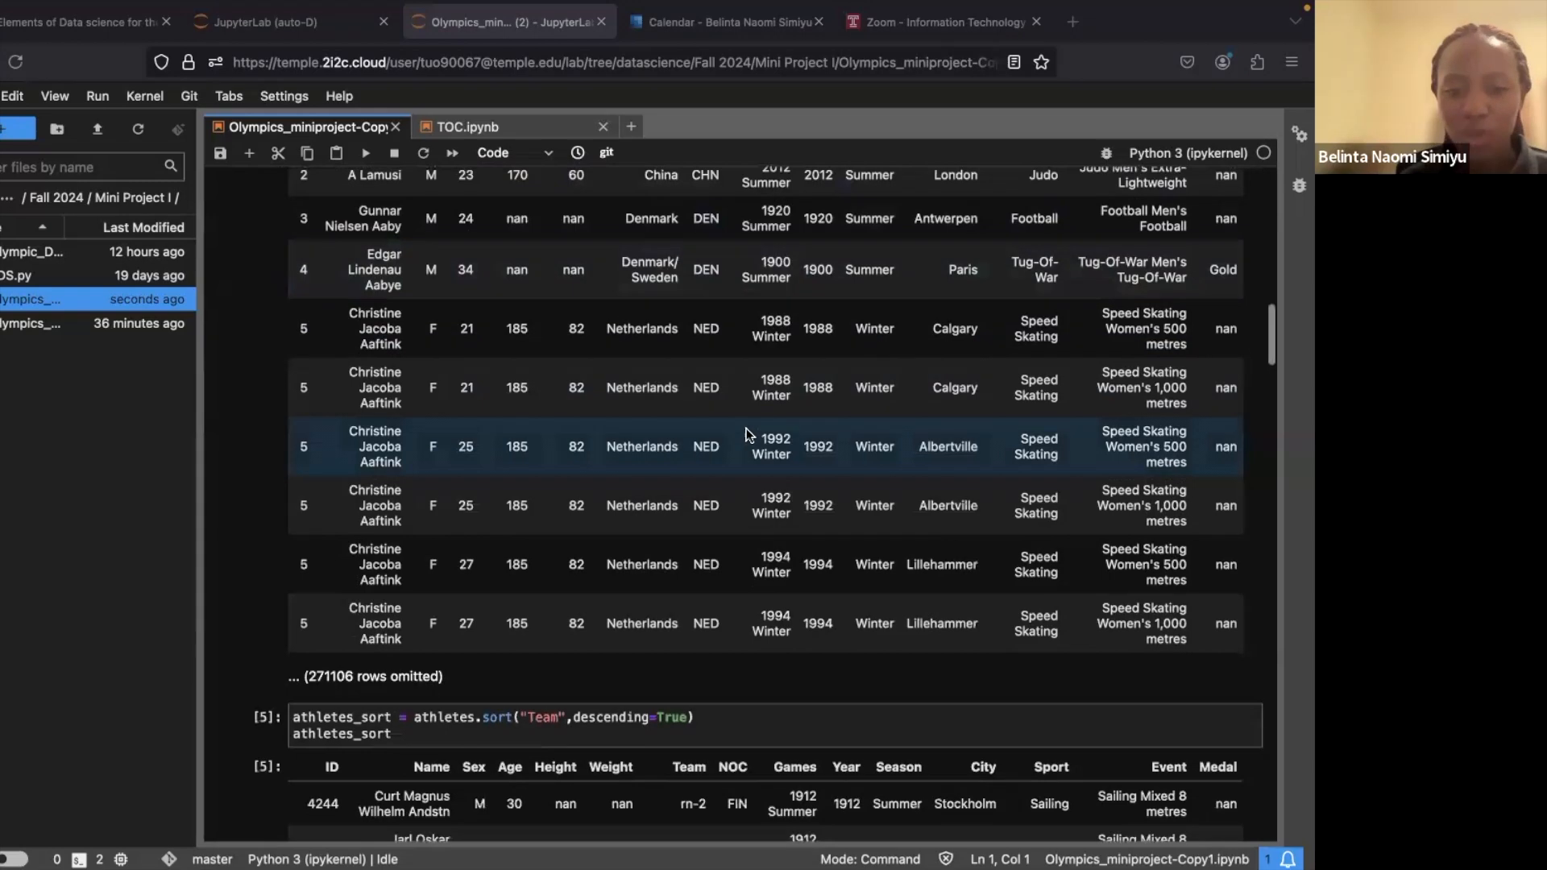
scroll(749, 435, up, 2)
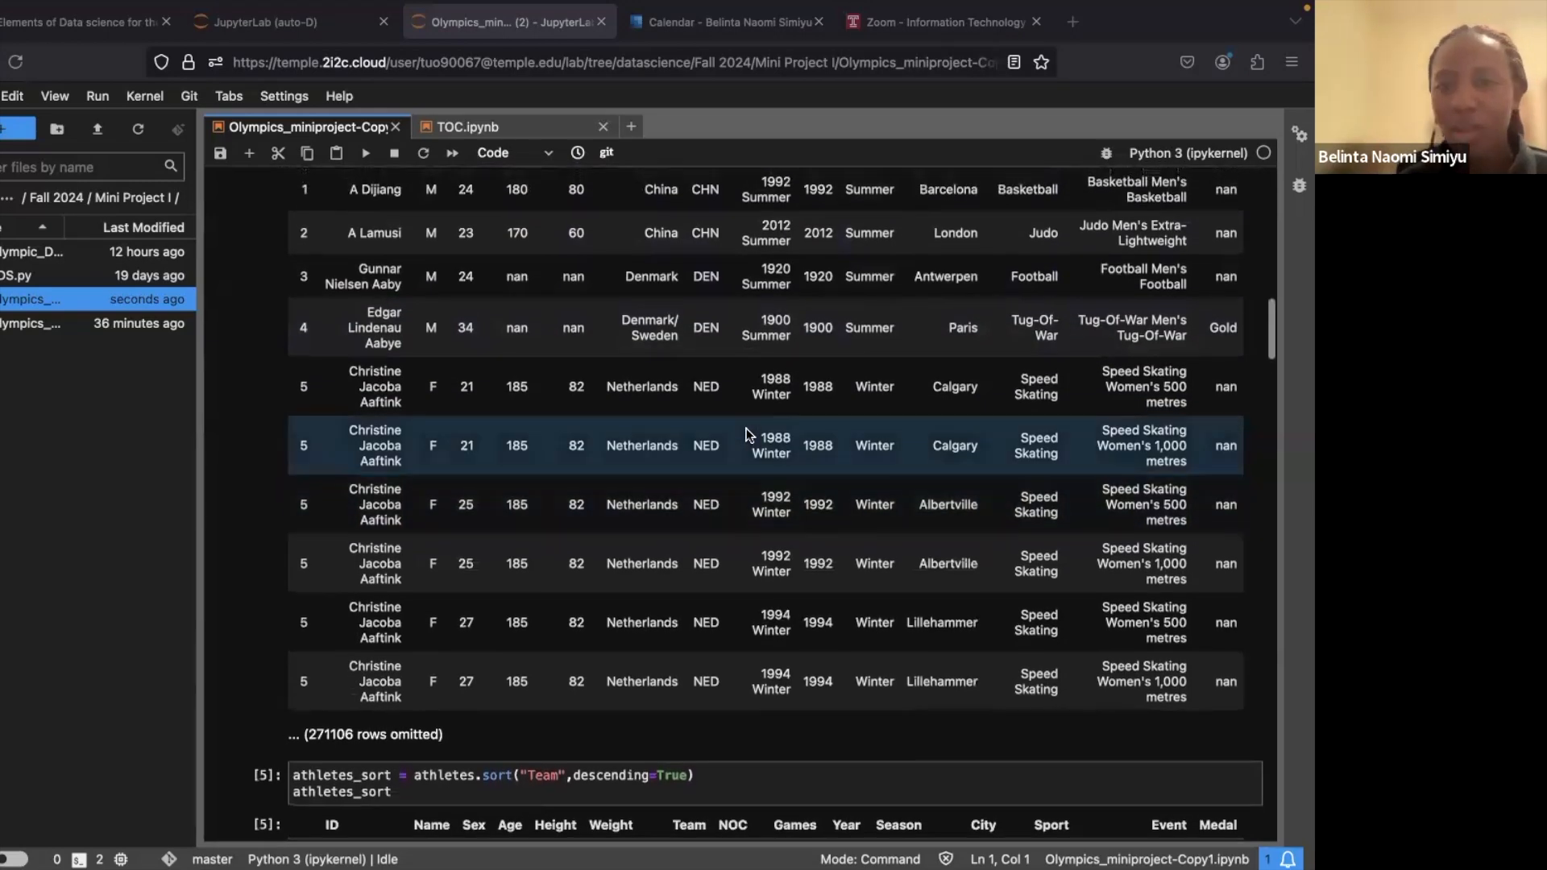
scroll(747, 435, up, 3)
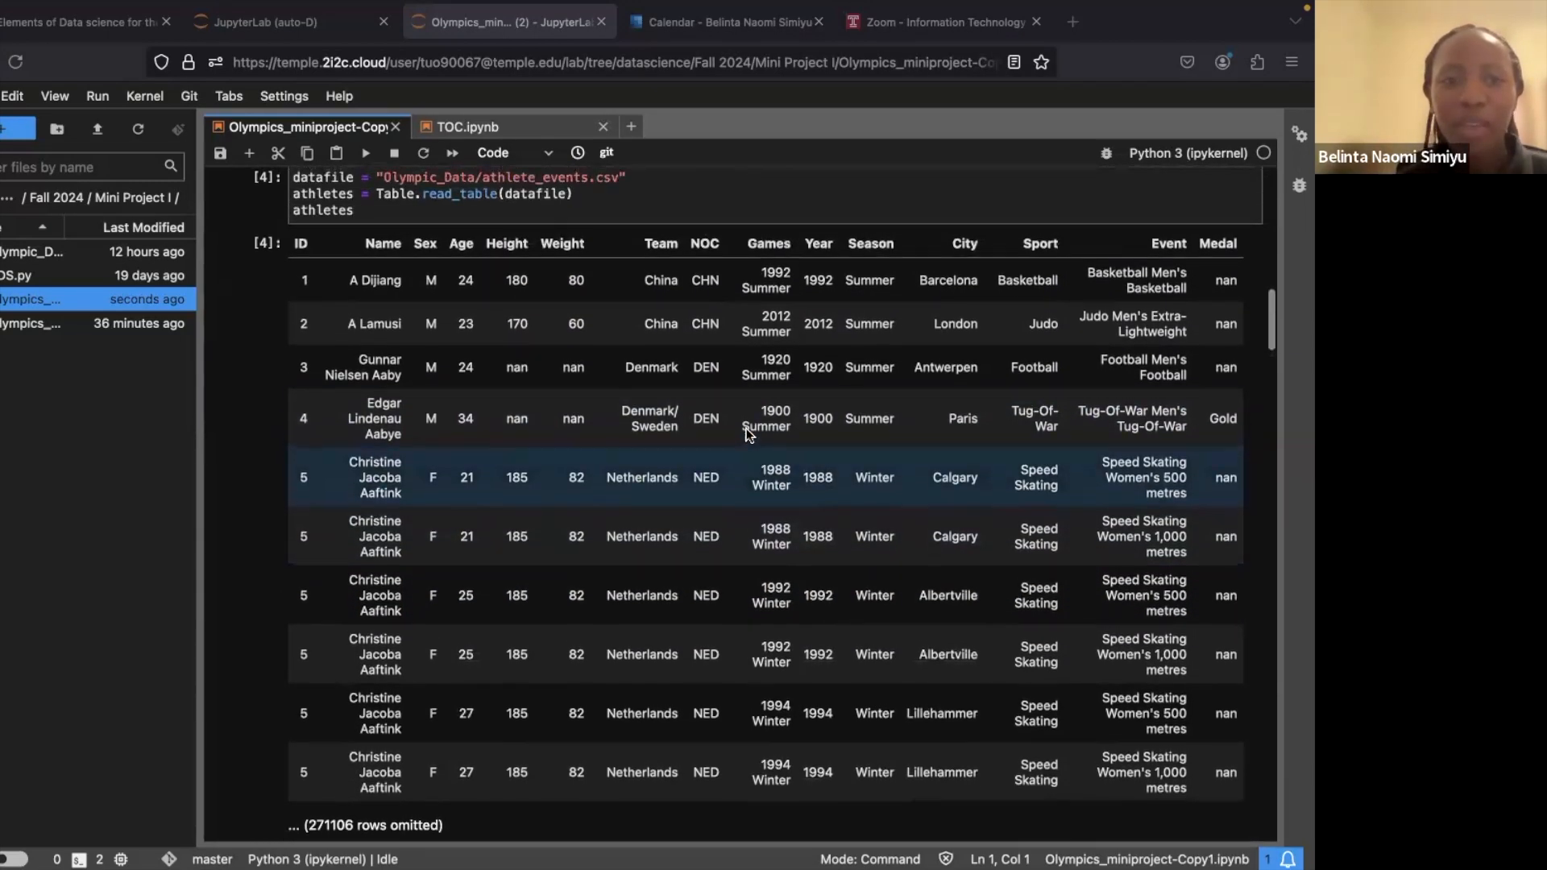
scroll(569, 395, down, 4)
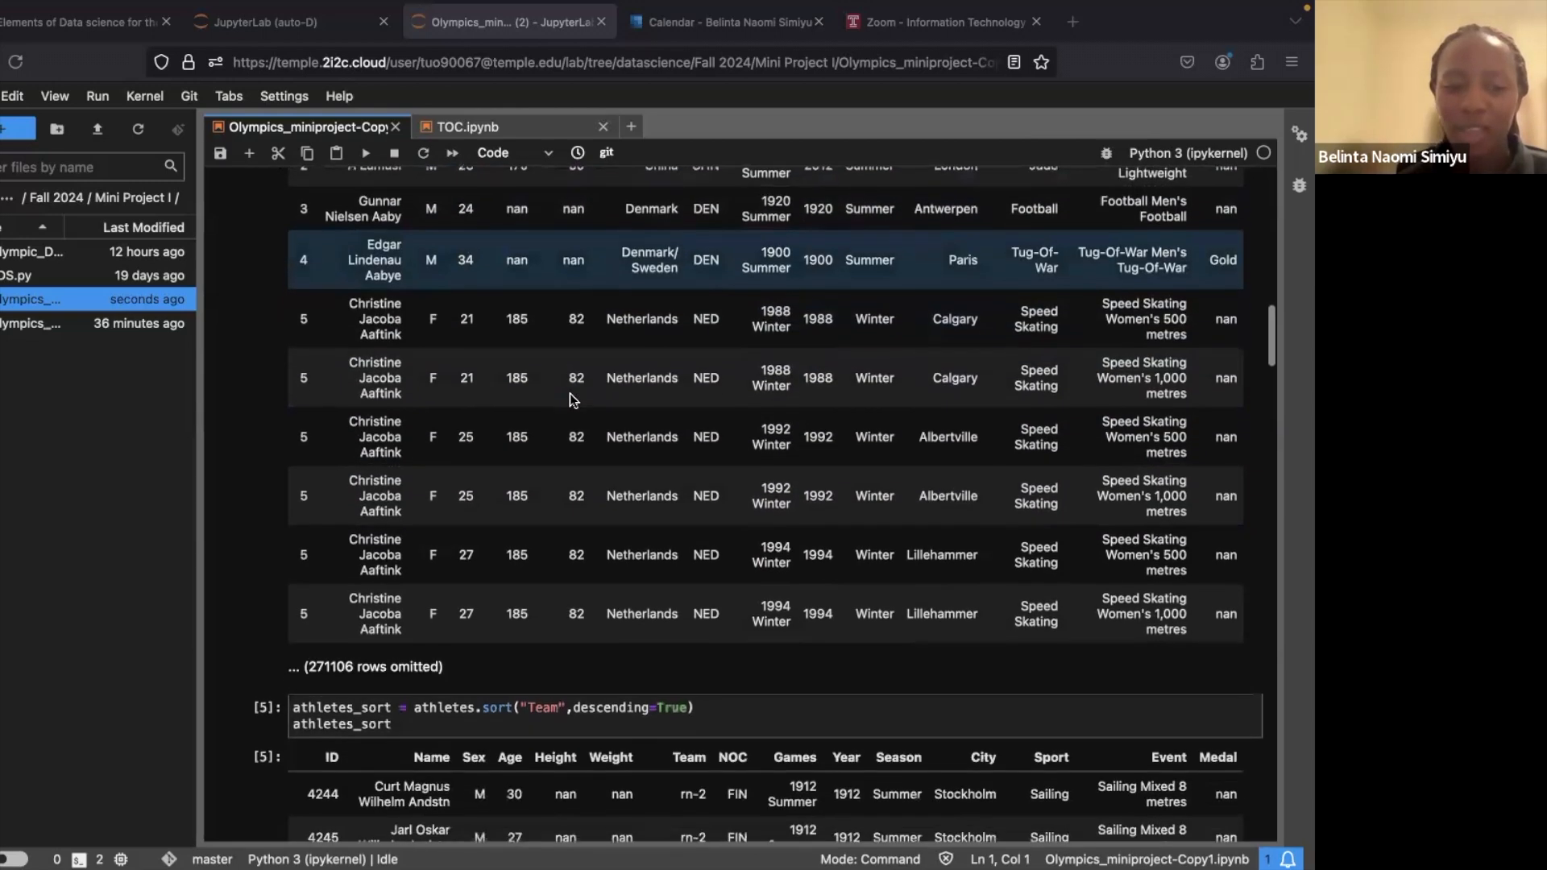
scroll(477, 472, up, 3)
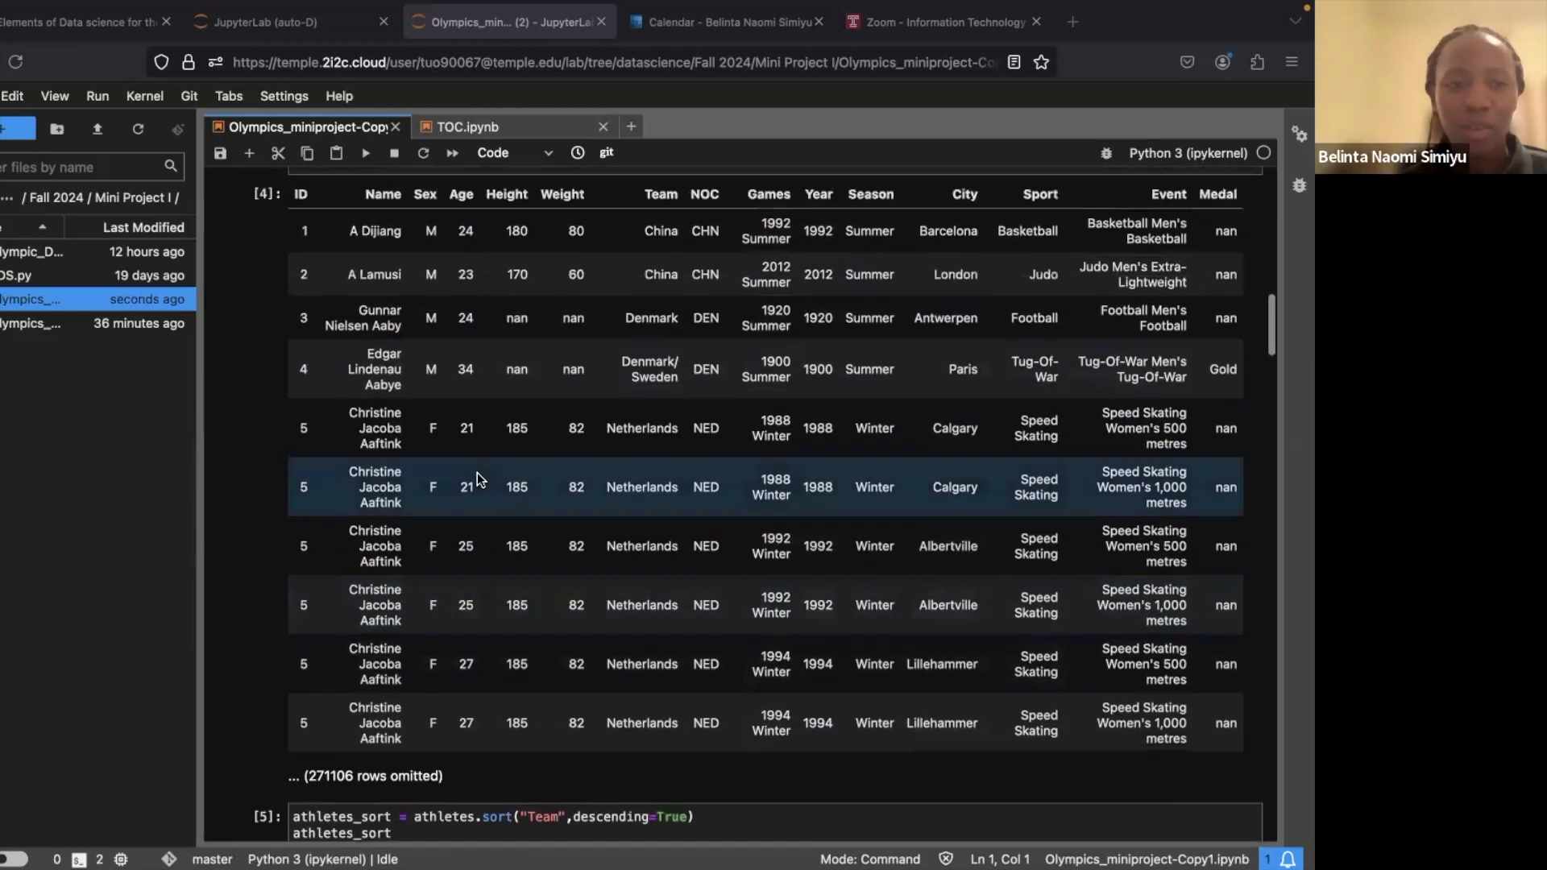
scroll(477, 472, up, 2)
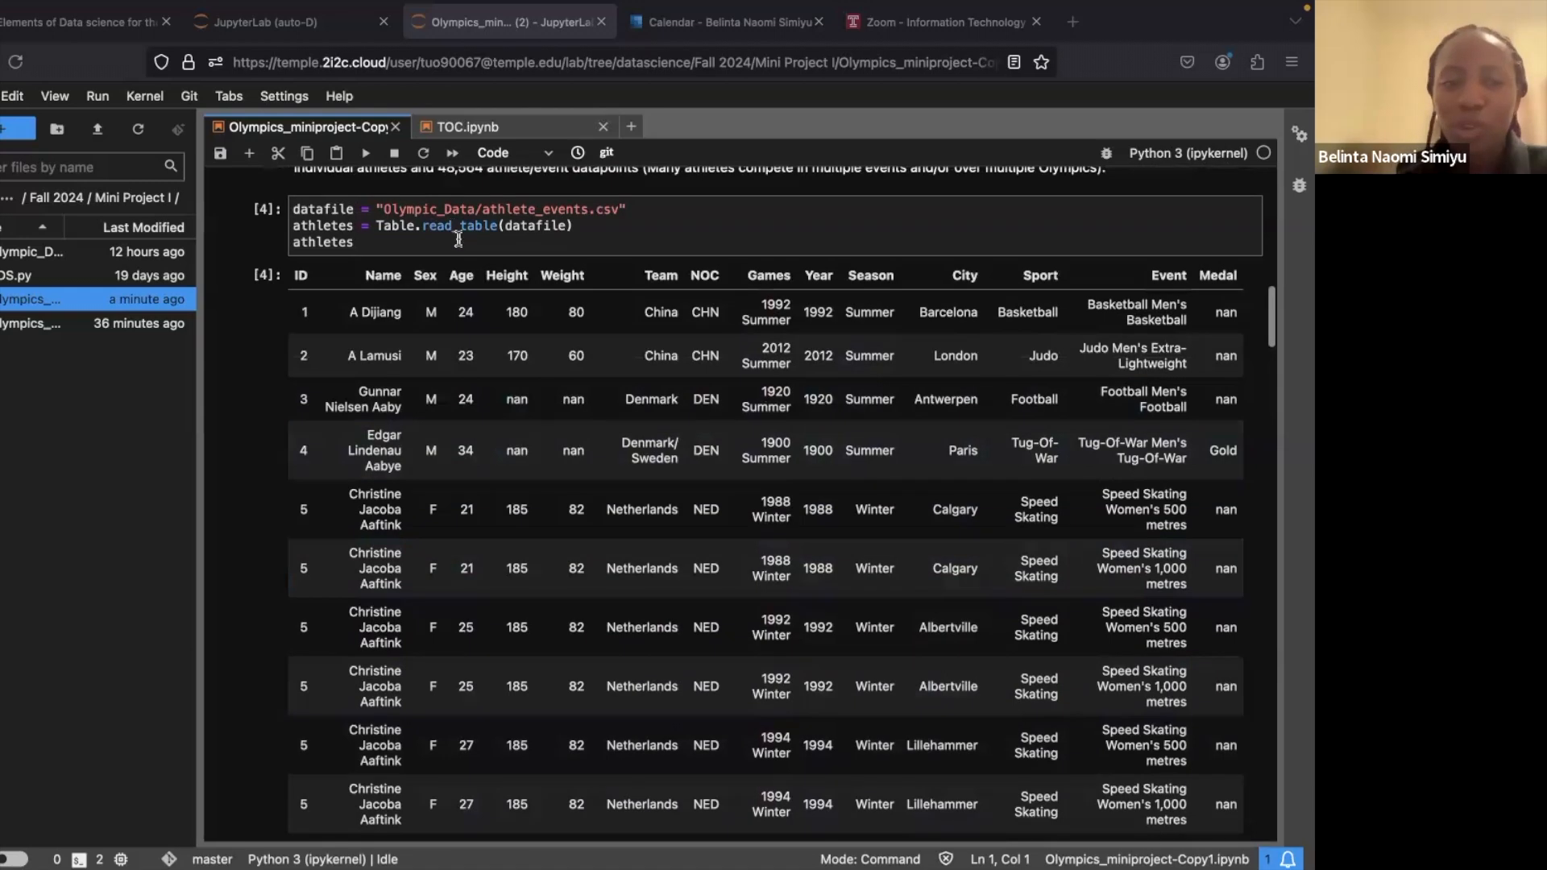
- Rename the variable assigned in the Team sort cell's first line to athletes_Male
scroll(484, 563, down, 6)
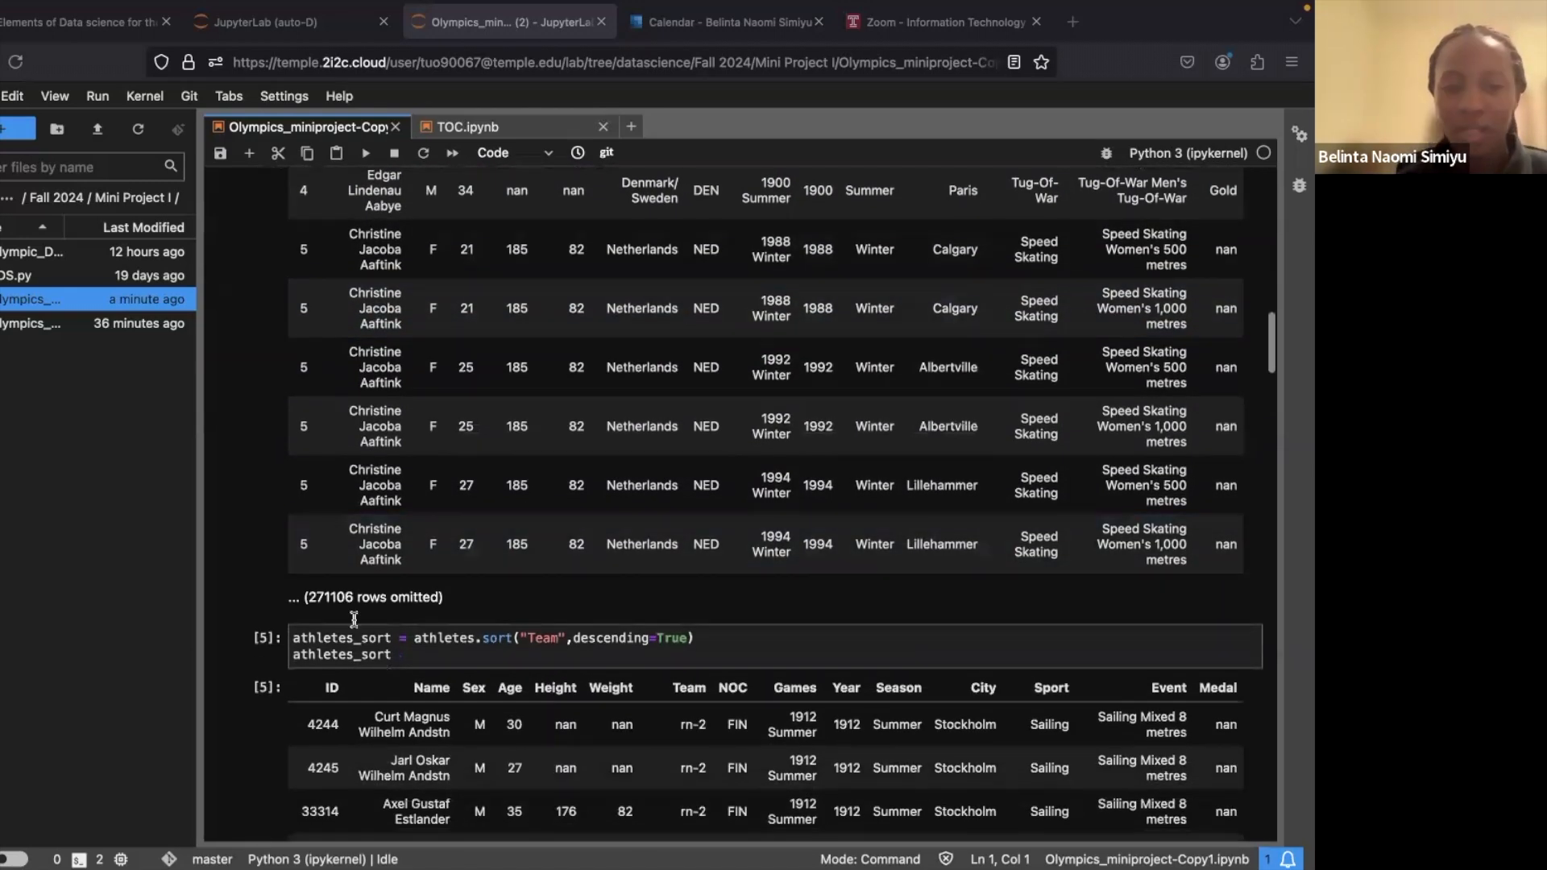
click(390, 641)
key(BackSpace)
key(BackSpace)
key(BackSpace)
key(BackSpace)
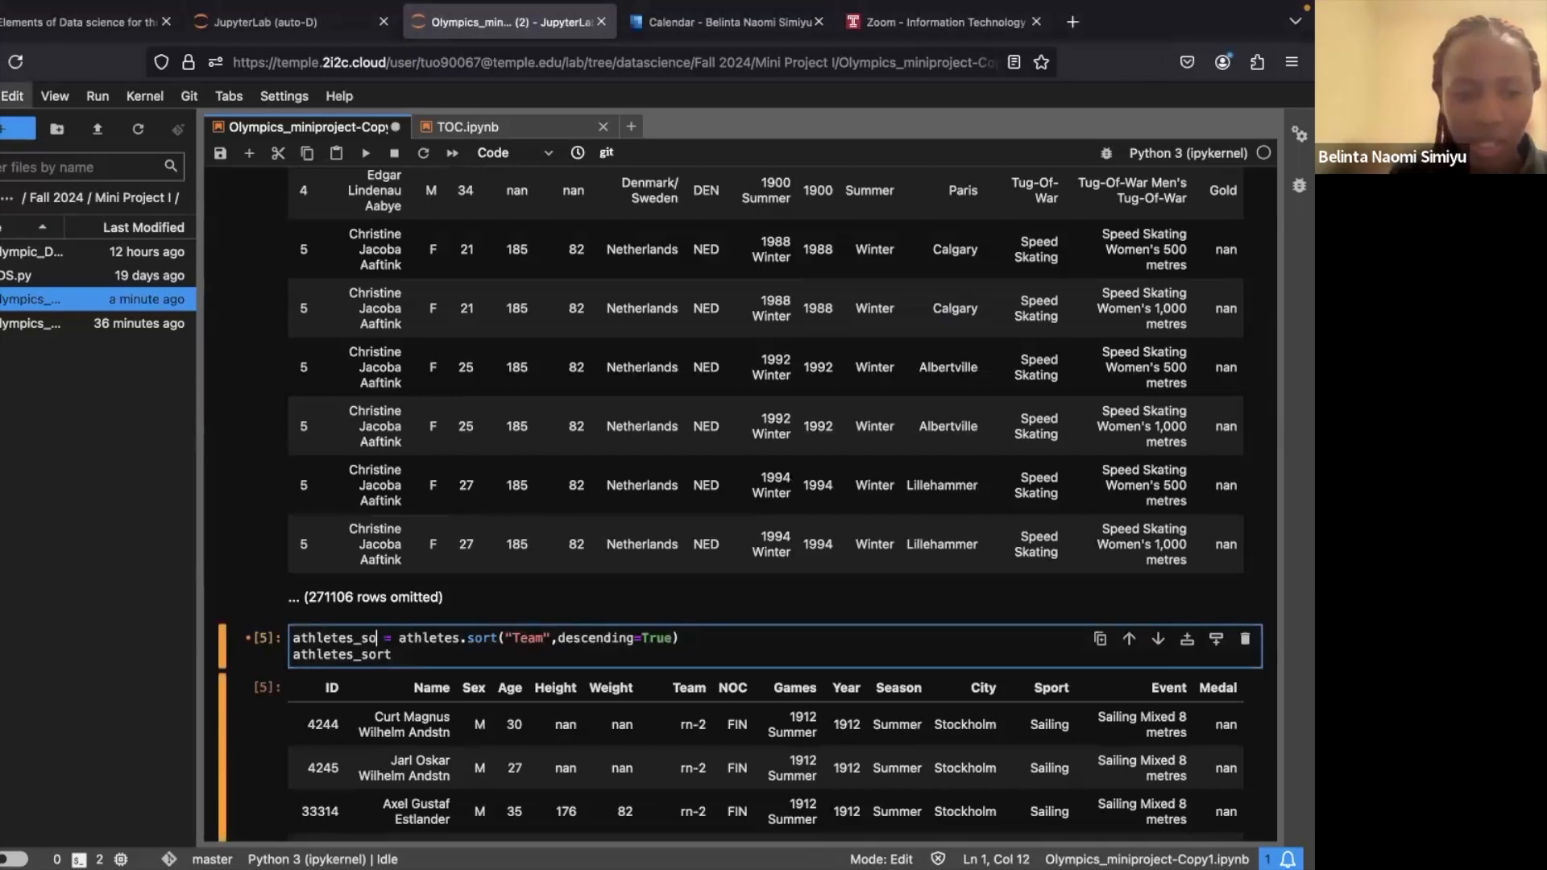
text(Male)
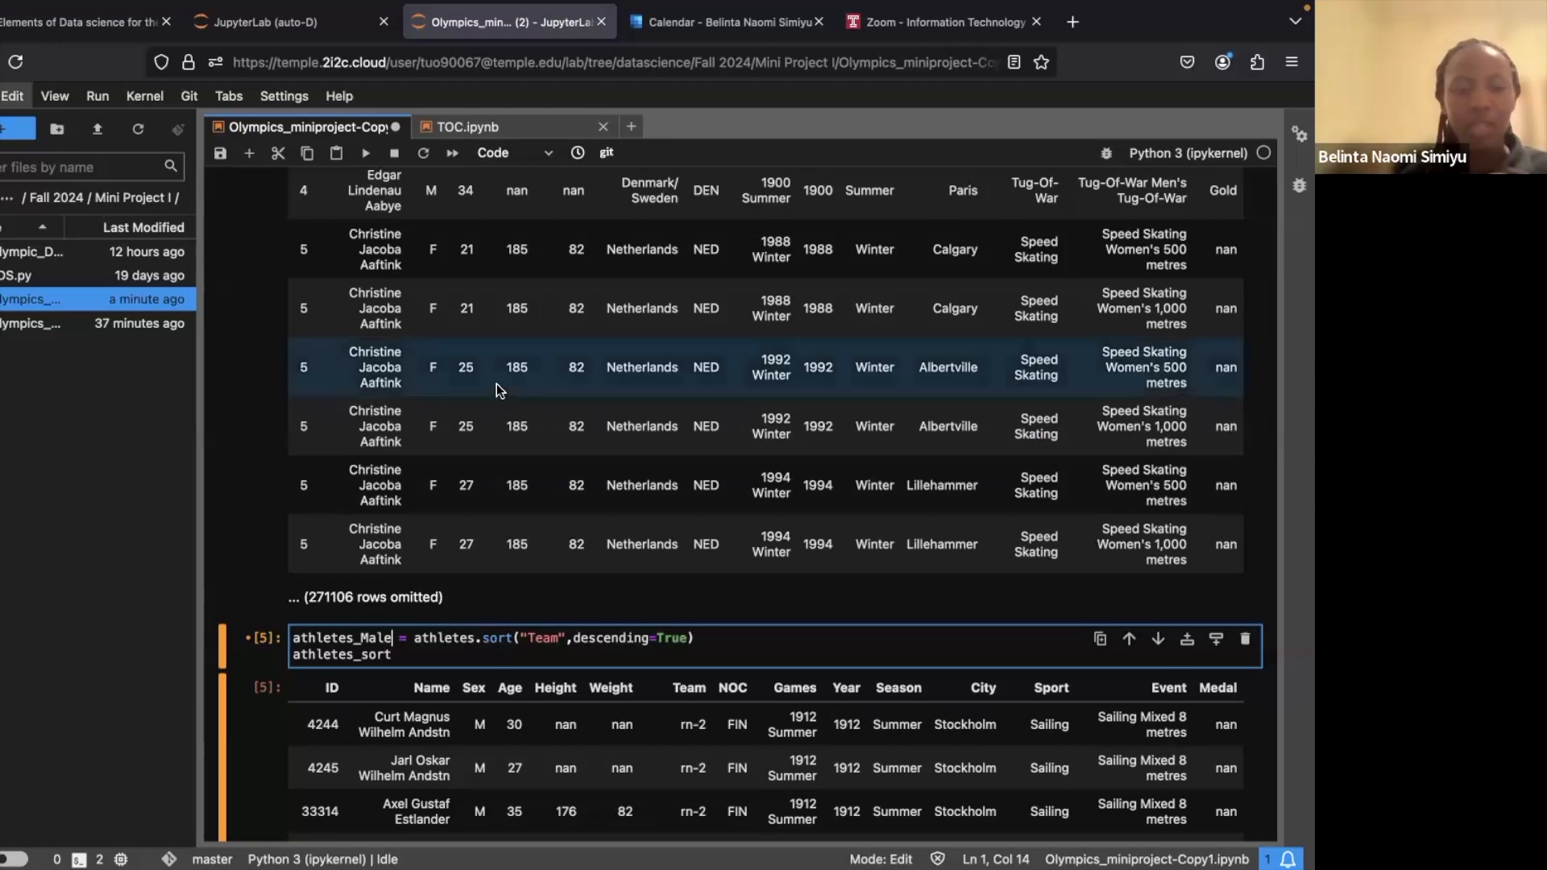
click(512, 638)
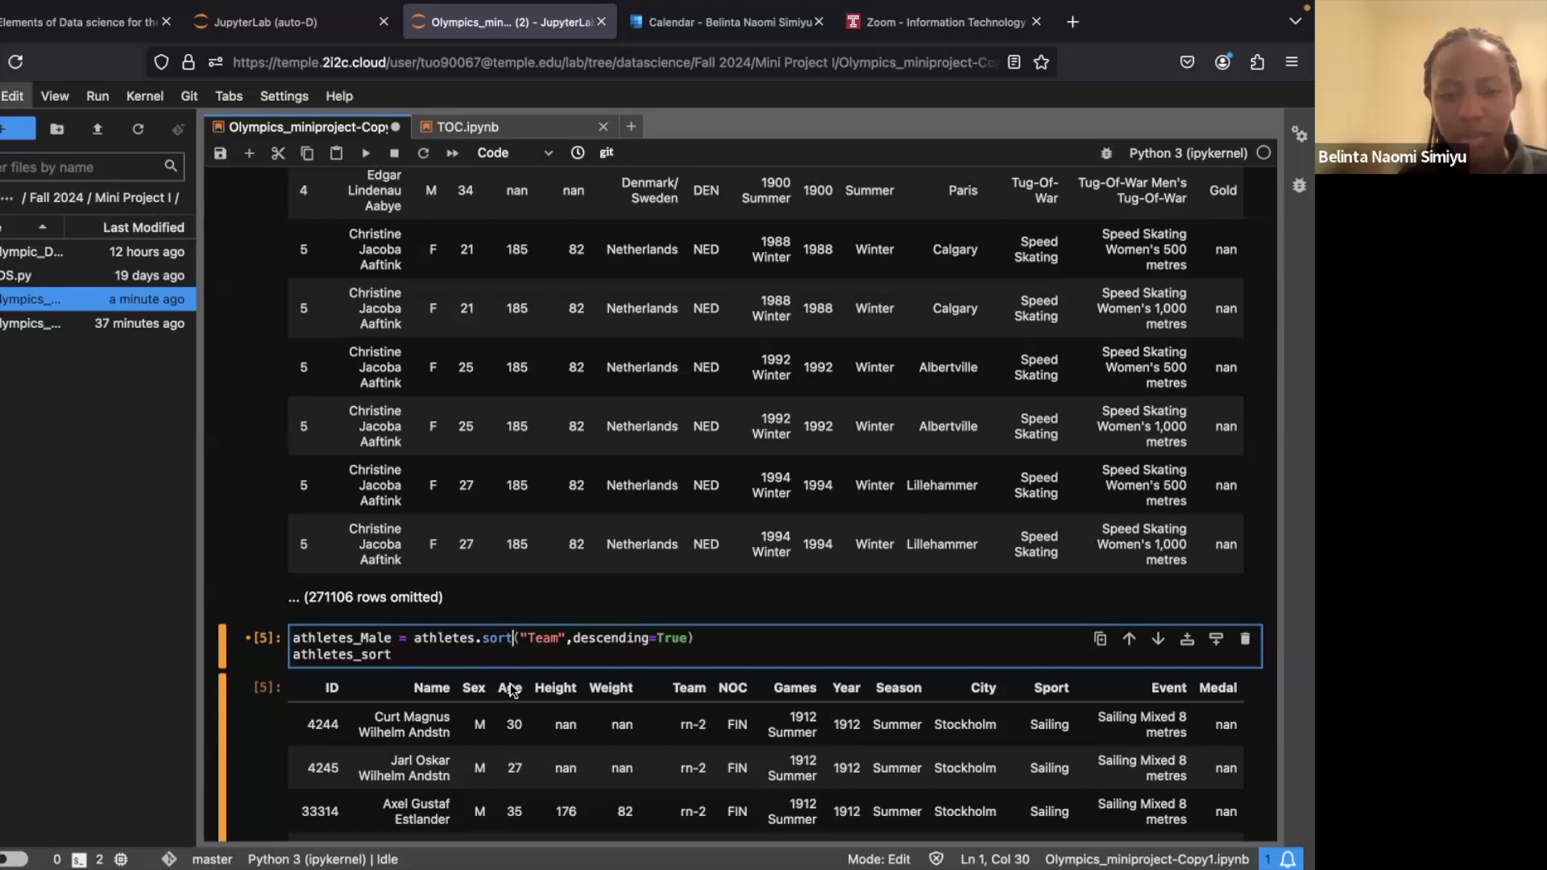
- Insert a code cell above the Team sort cell and enter Athletes_male= athletes.where('Sex','M')
click(1186, 638)
click(671, 634)
text(Ath)
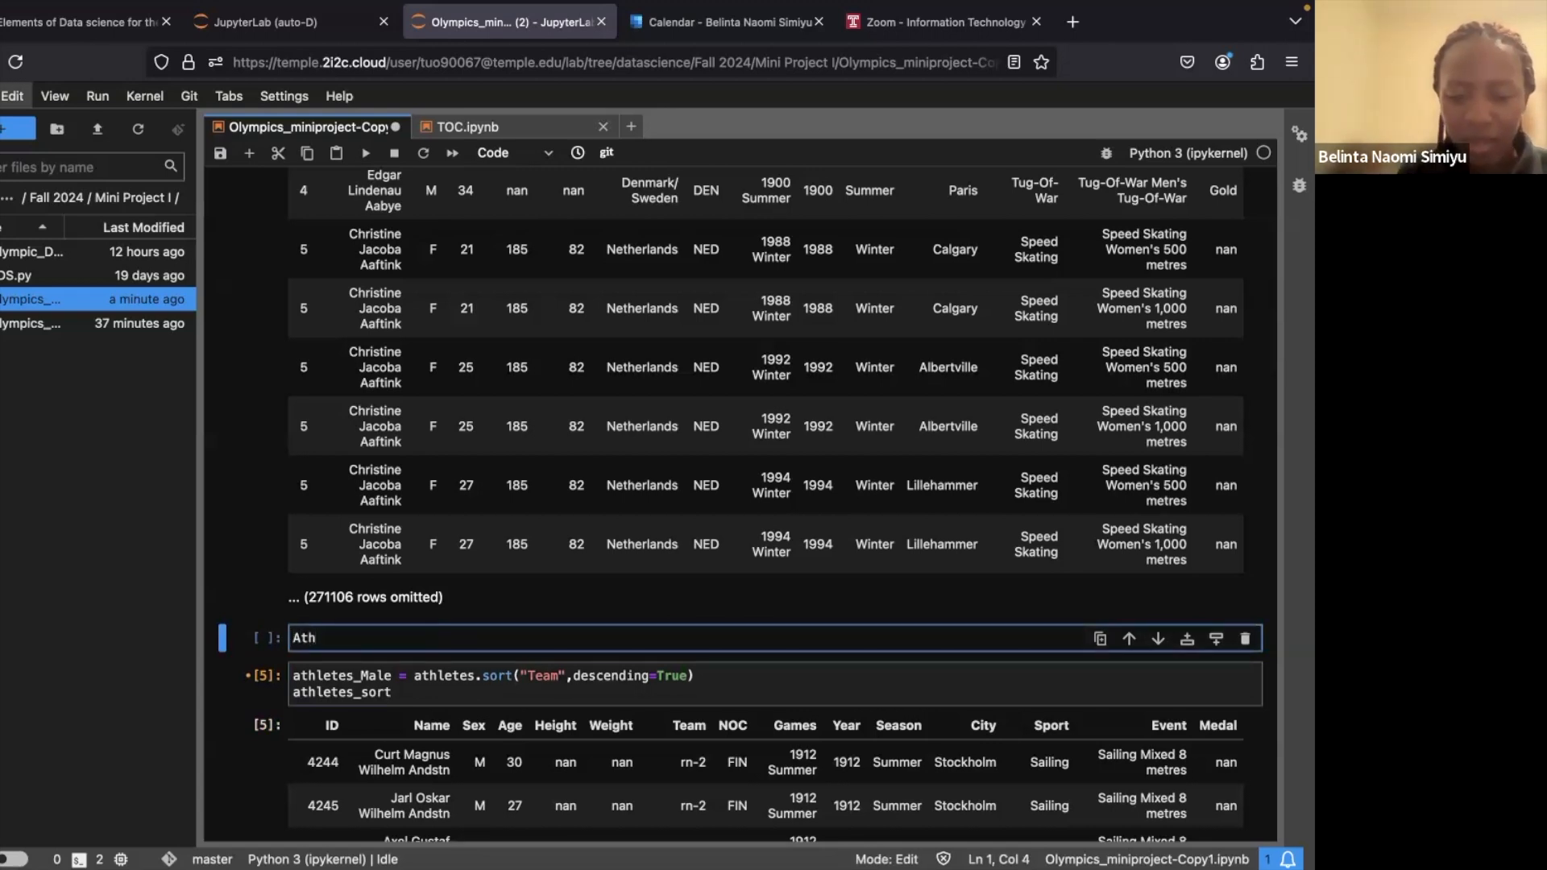
text(letes)
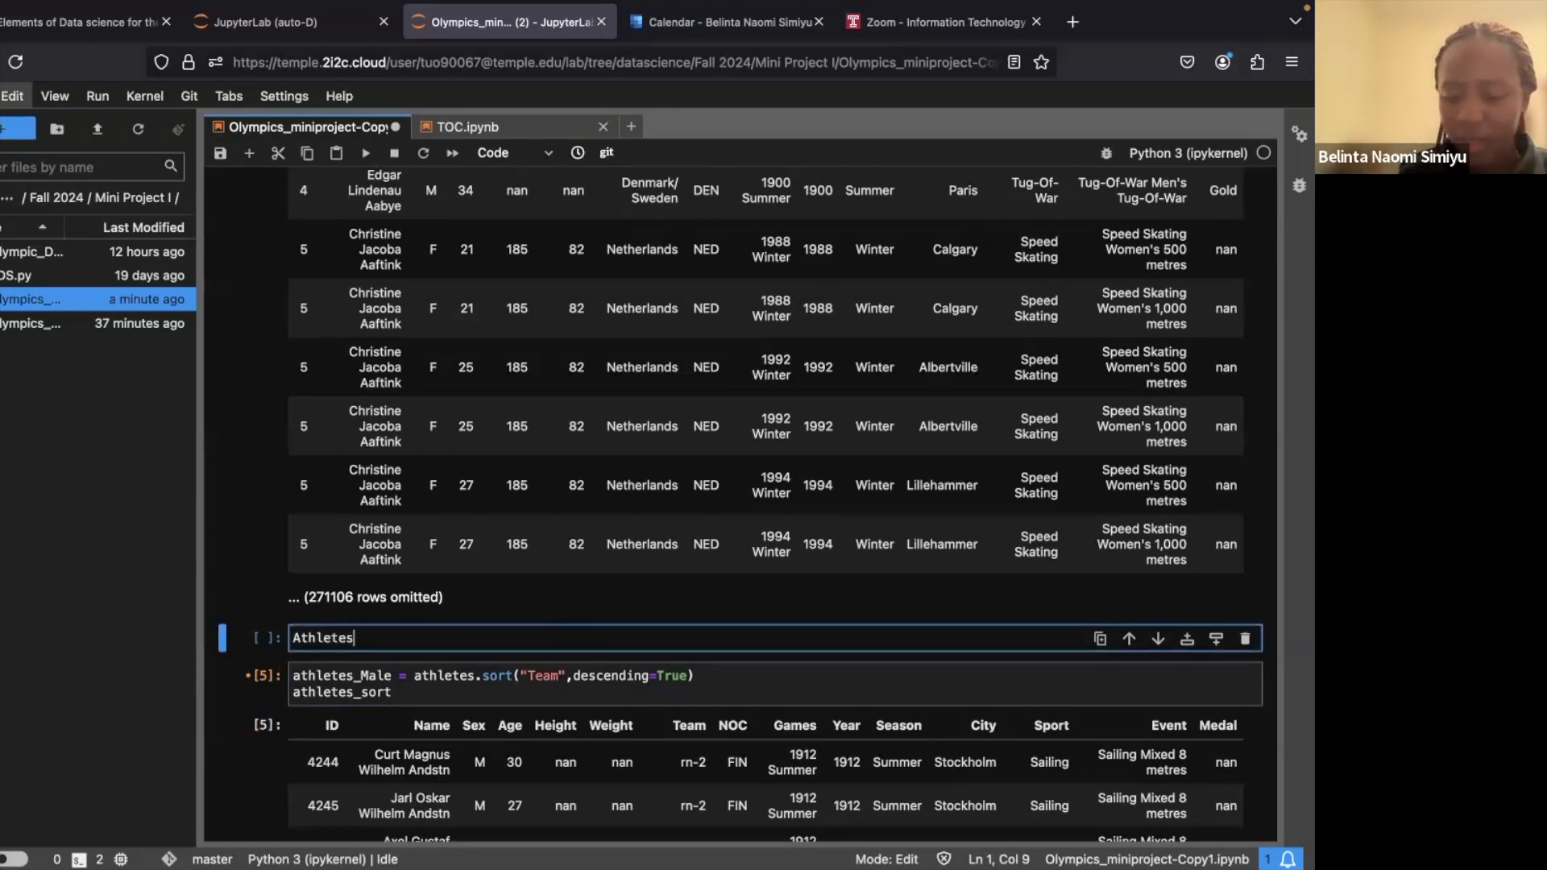
text(_ma)
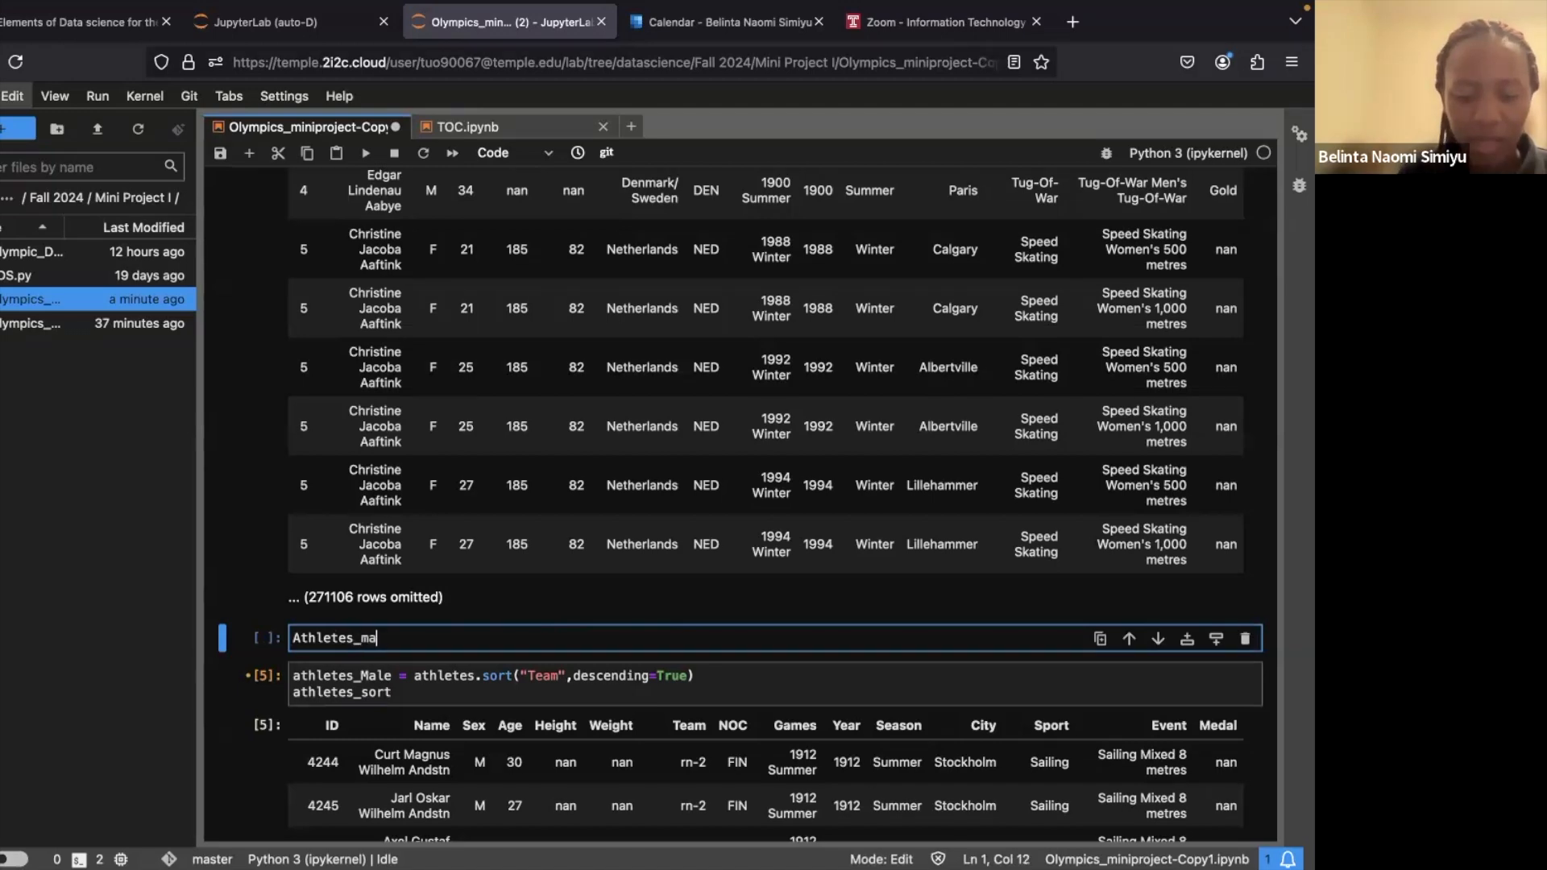
text(le=)
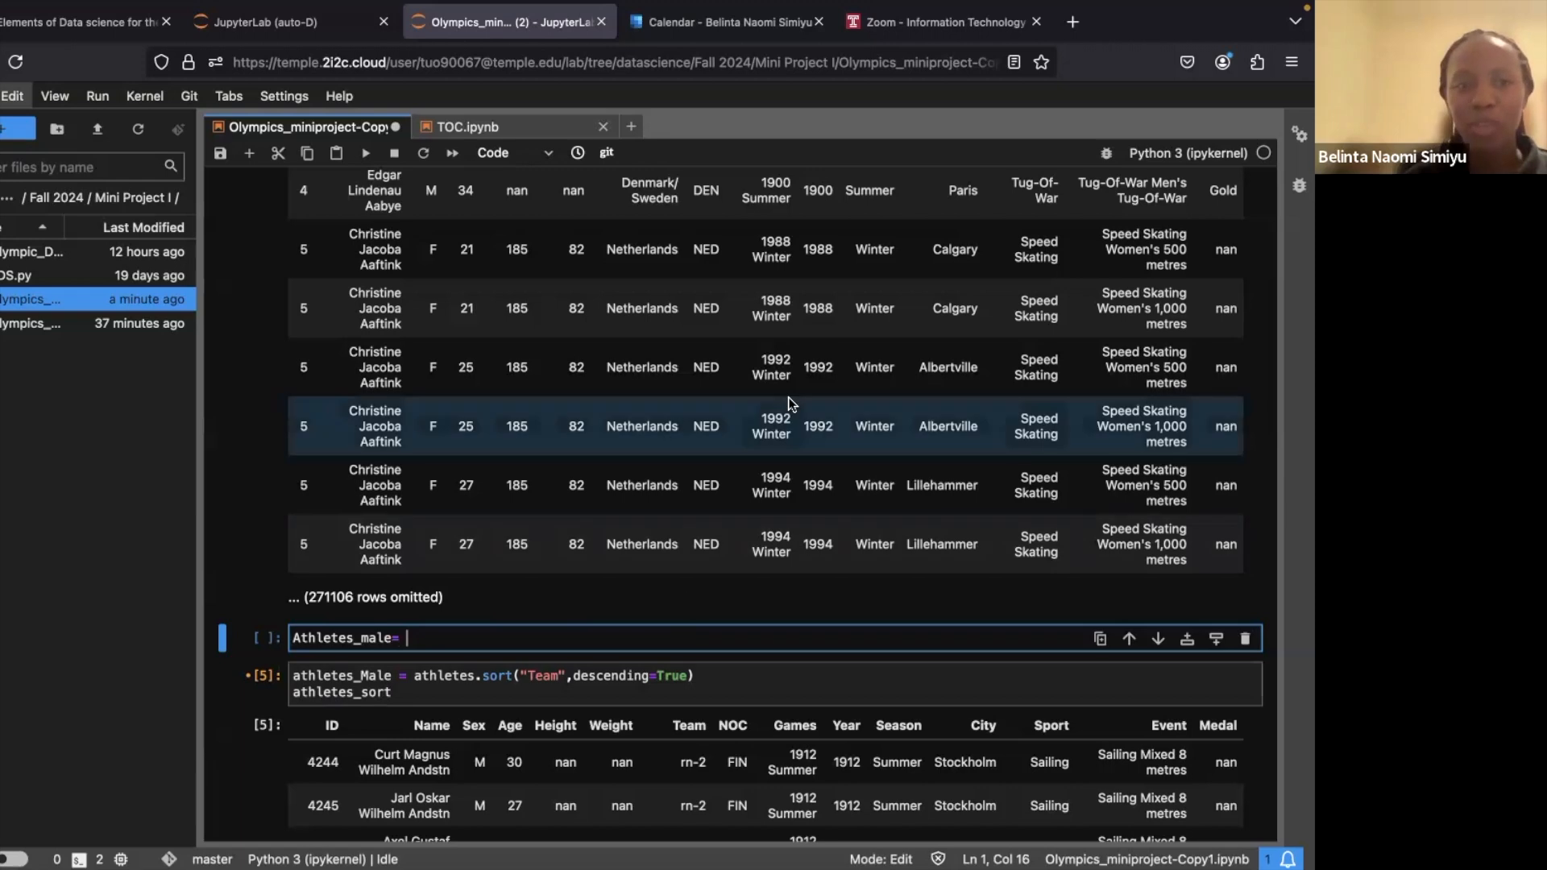
scroll(788, 406, up, 5)
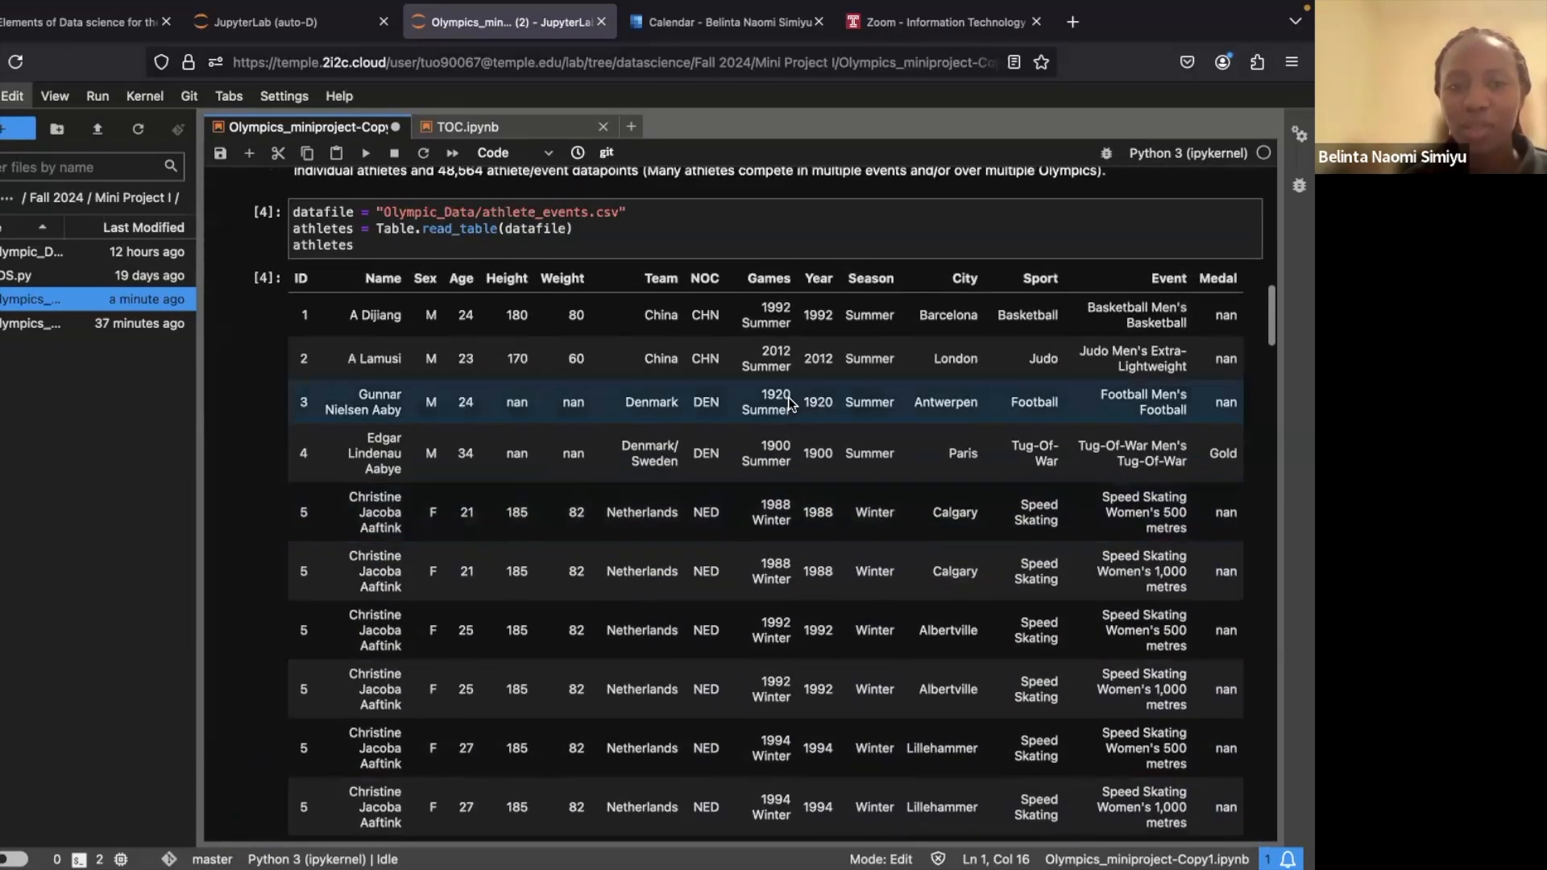
scroll(787, 402, down, 6)
text(athletes.where()
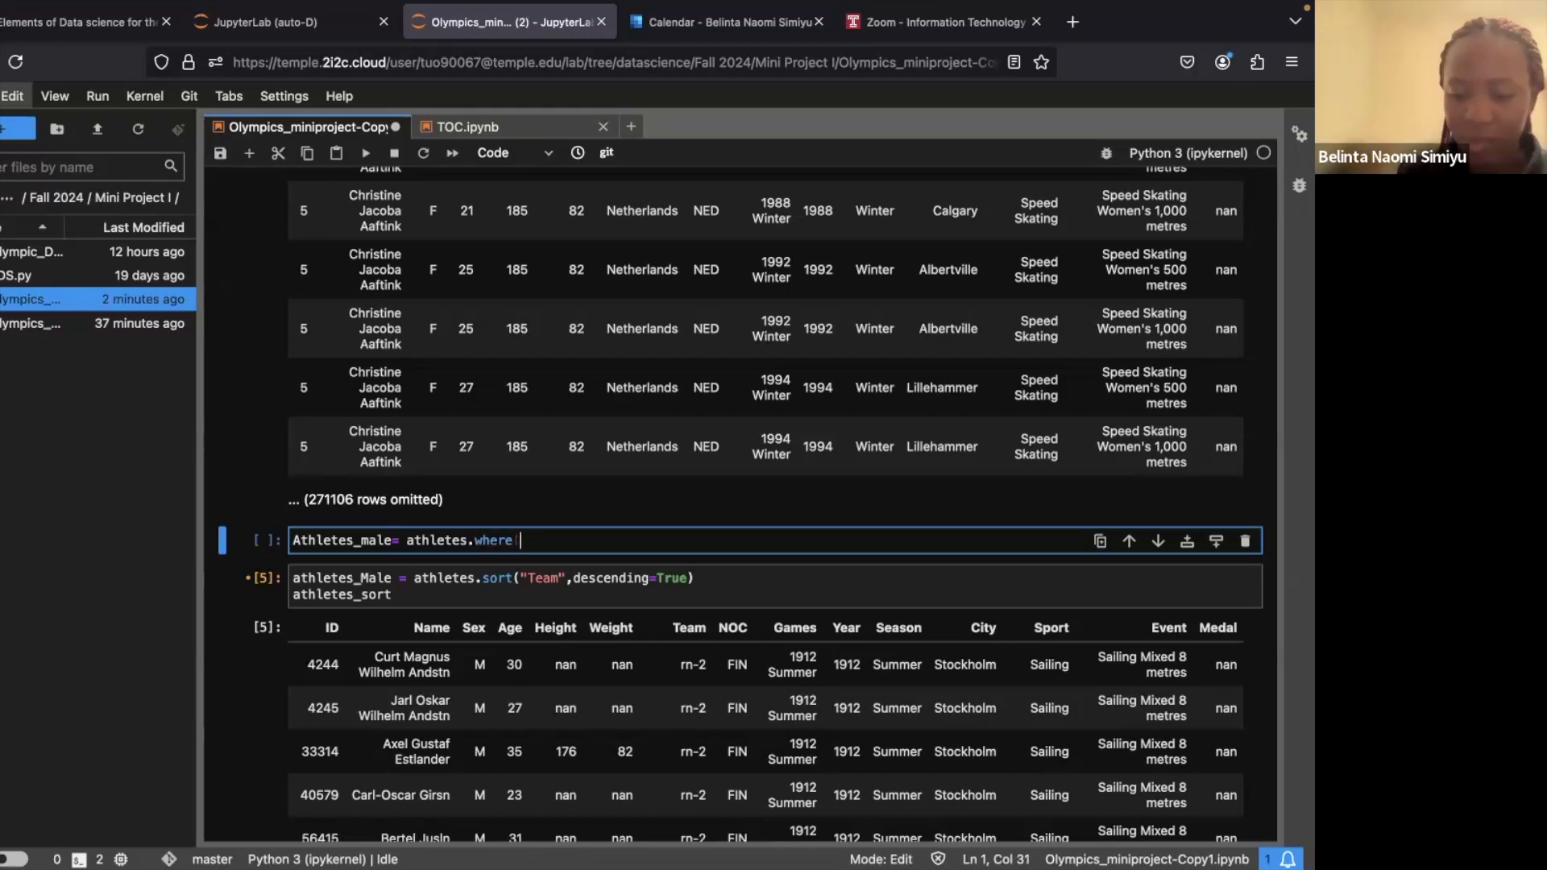
text('Sex',')
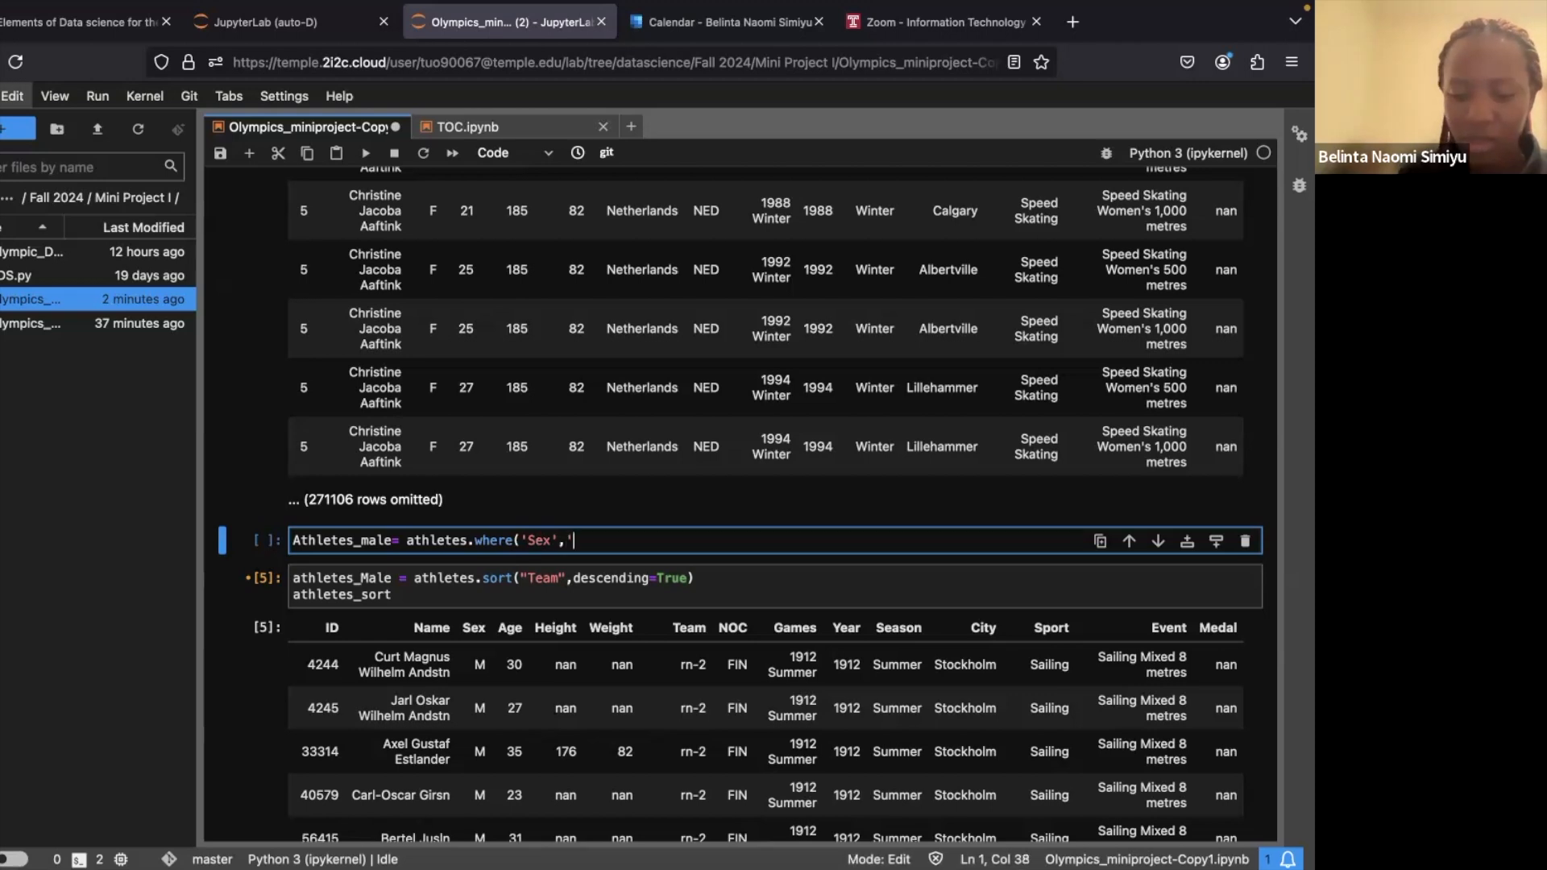
text(M'))
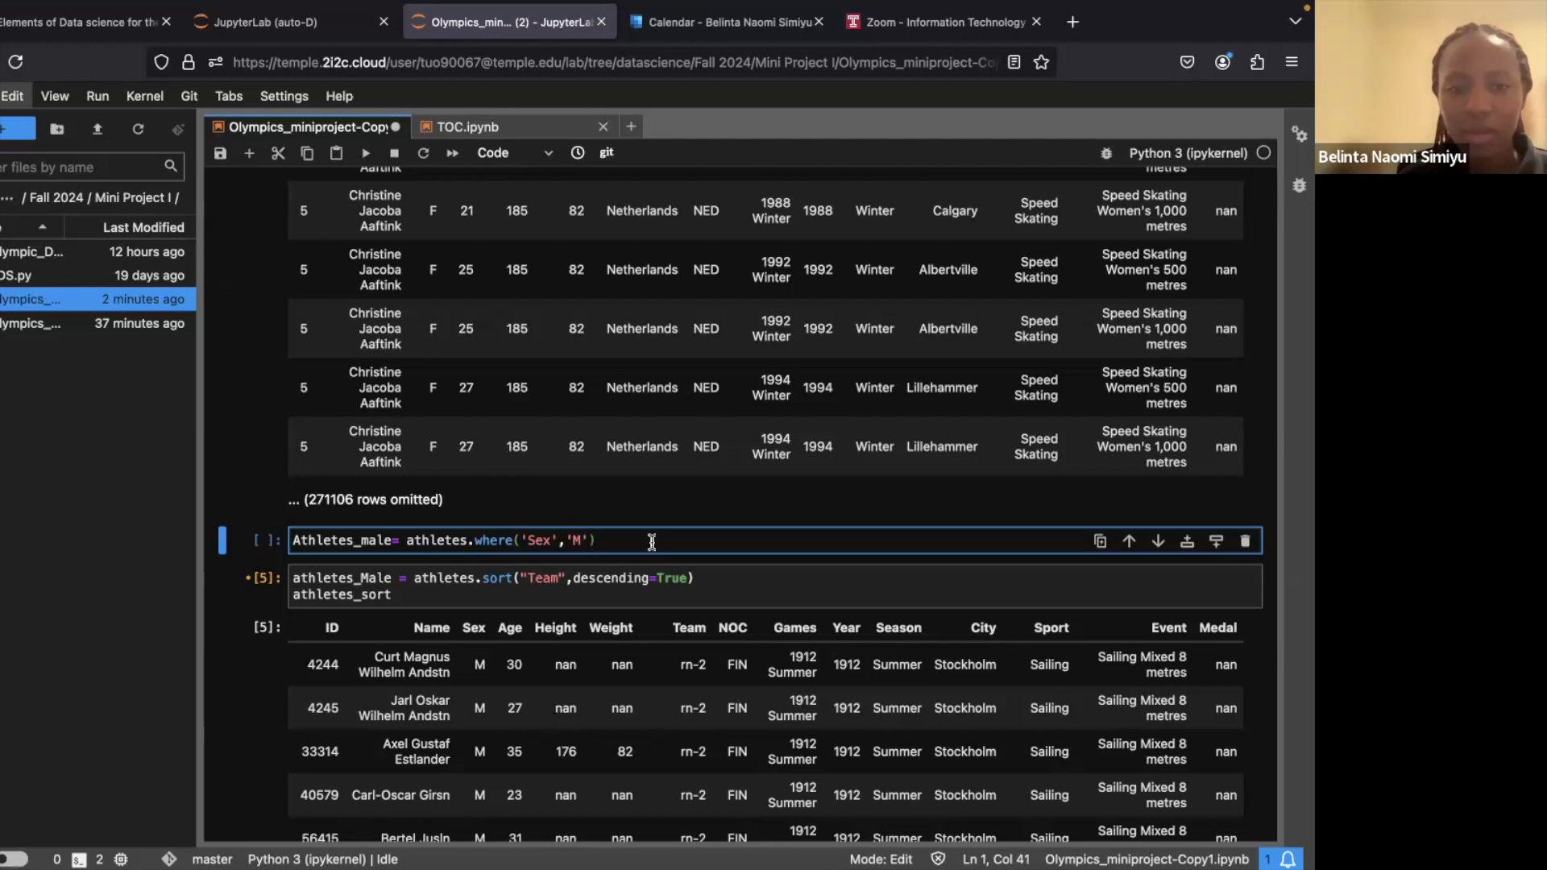
- Add a second line Athletes_male to the new filter cell and run it to display the table
key(Return)
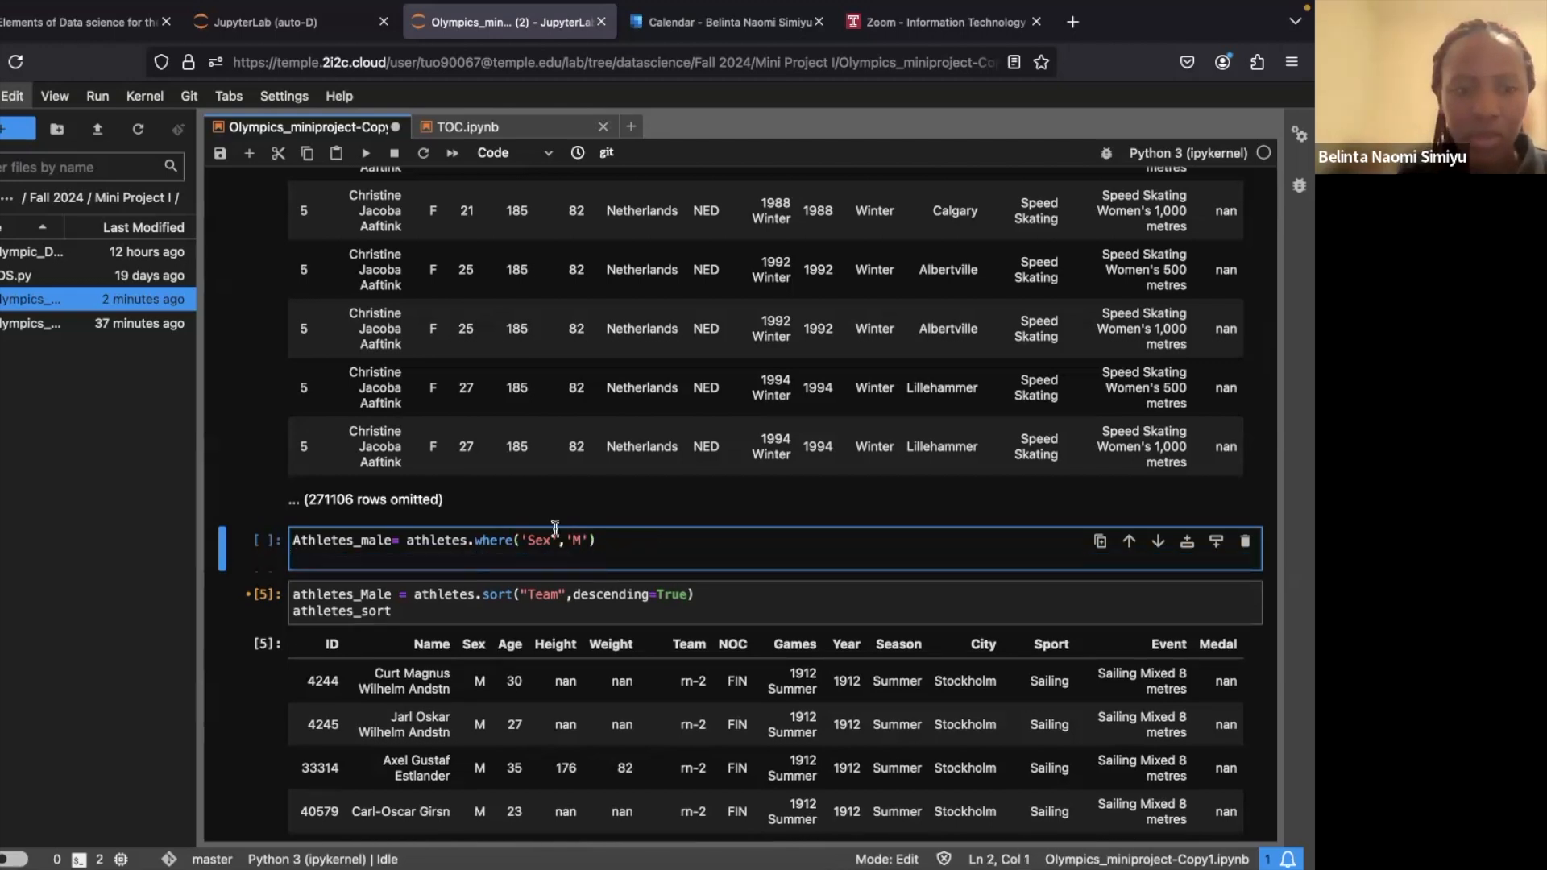
click(396, 541)
click(290, 539)
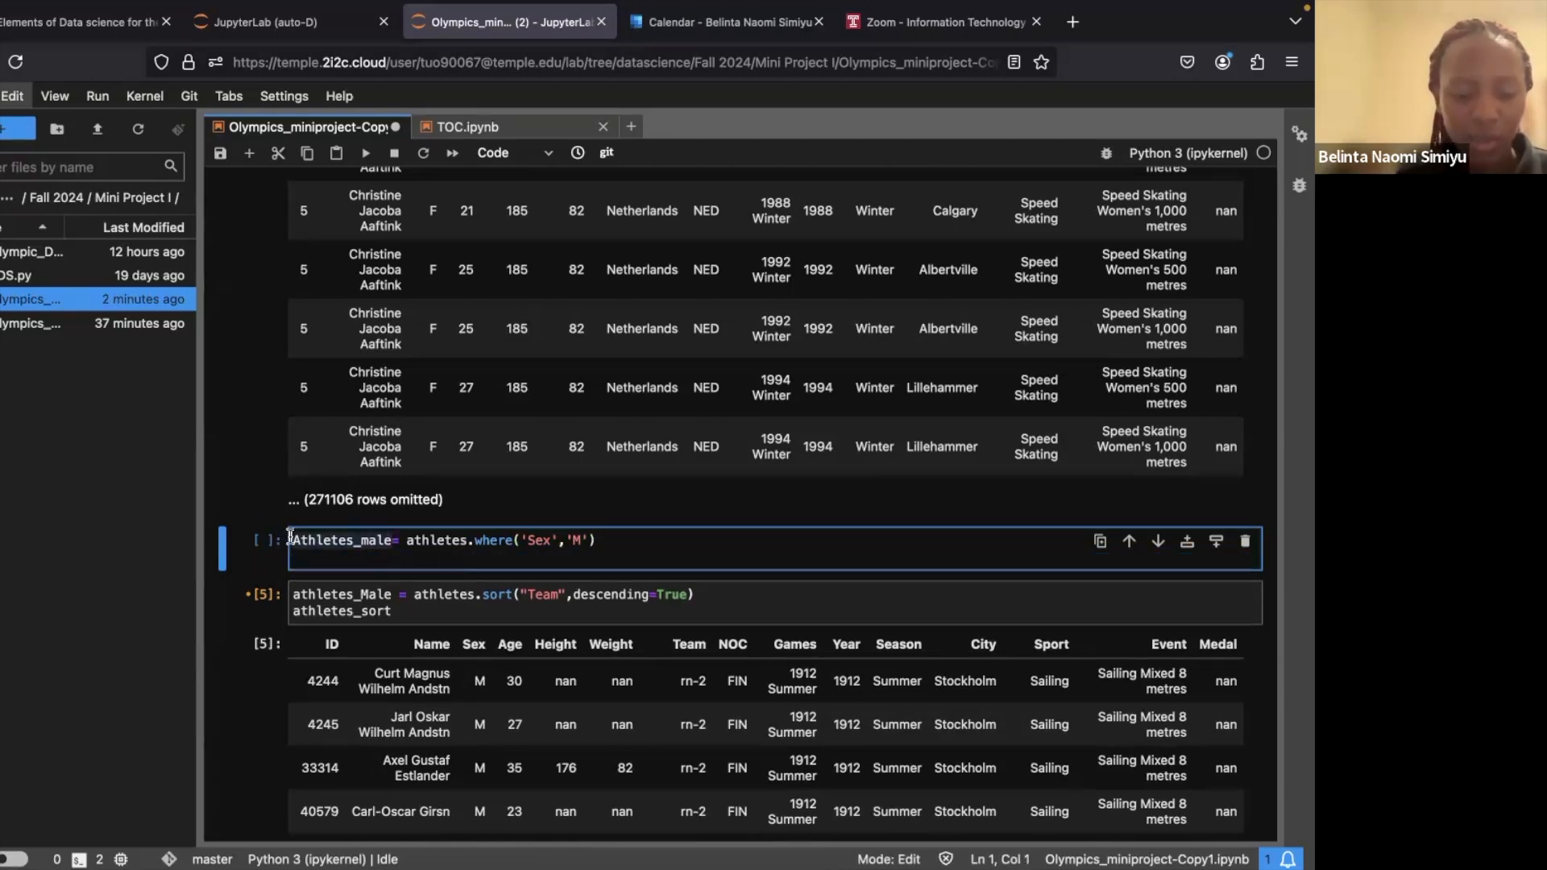
click(632, 562)
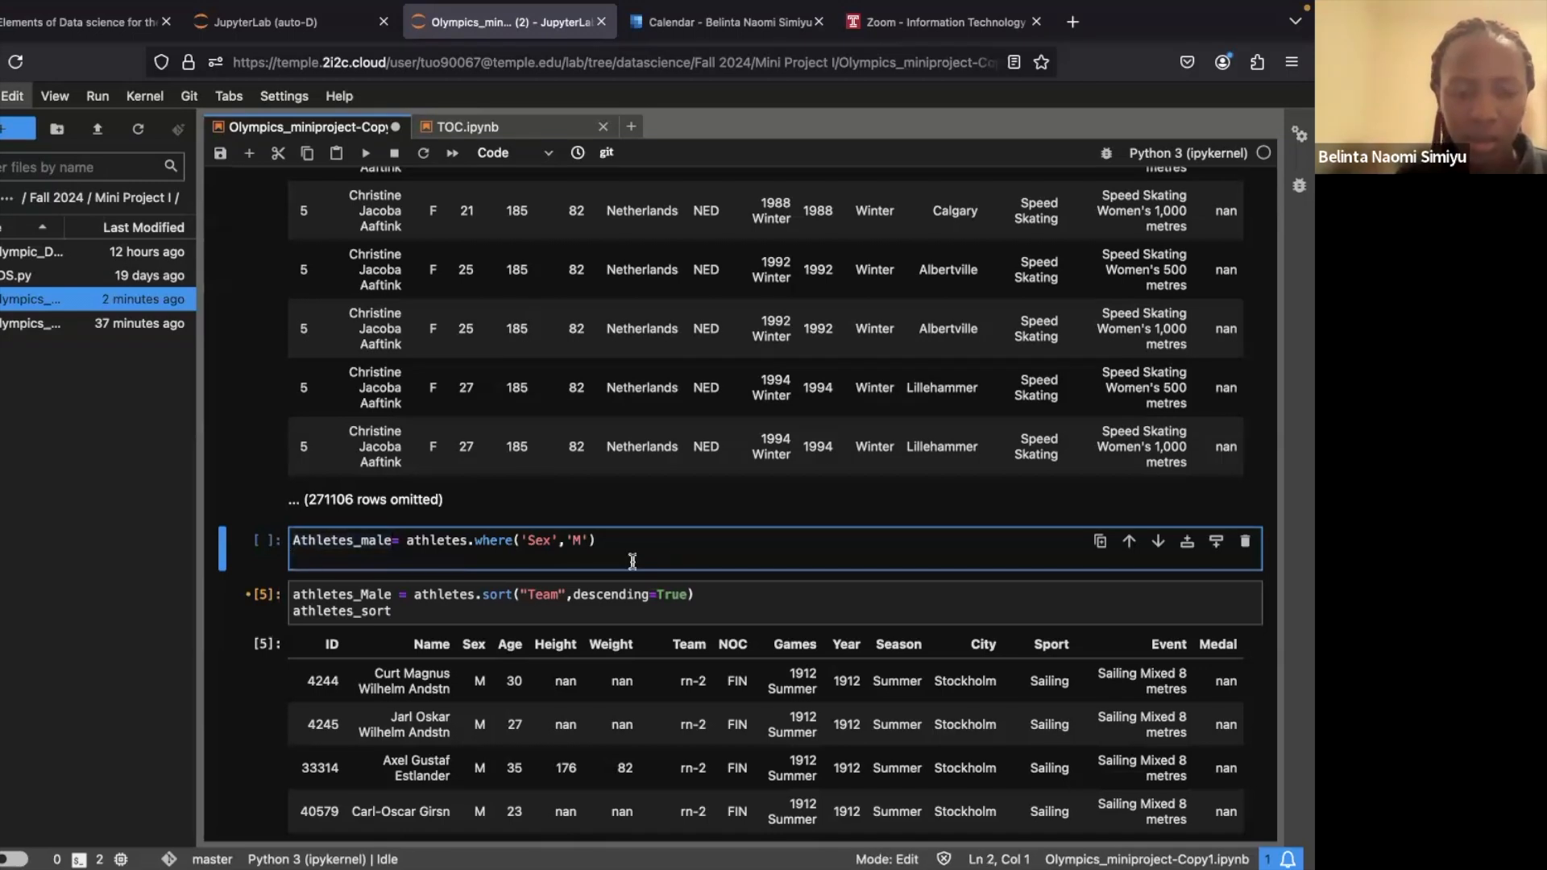
text(Athletes_male)
click(367, 154)
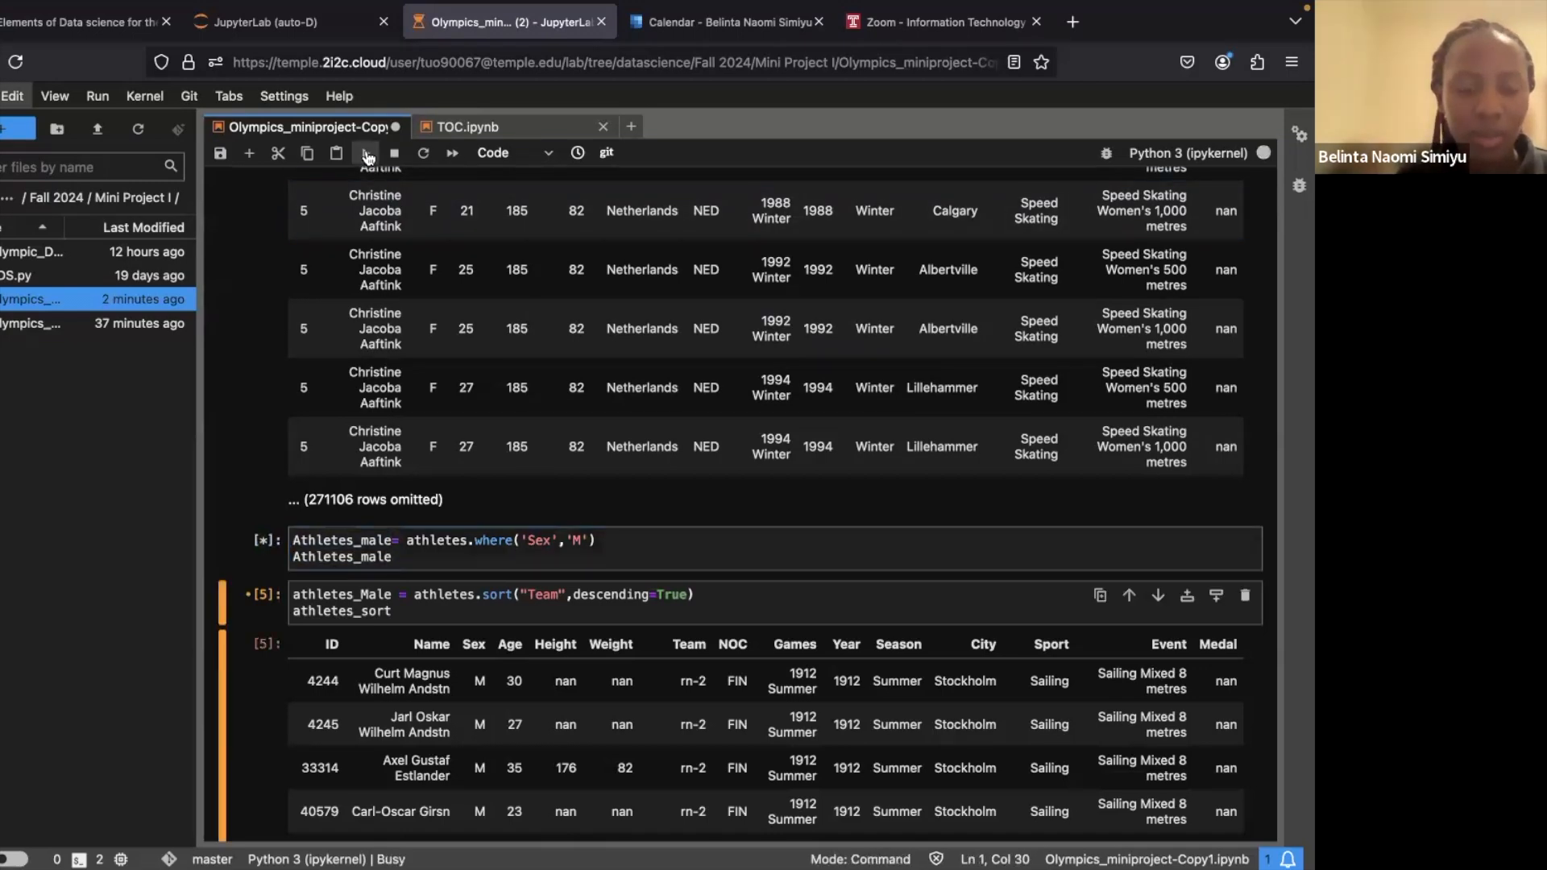
- Examine the filtered male athletes table and compare its omitted row count with the full athletes table
scroll(554, 631, down, 3)
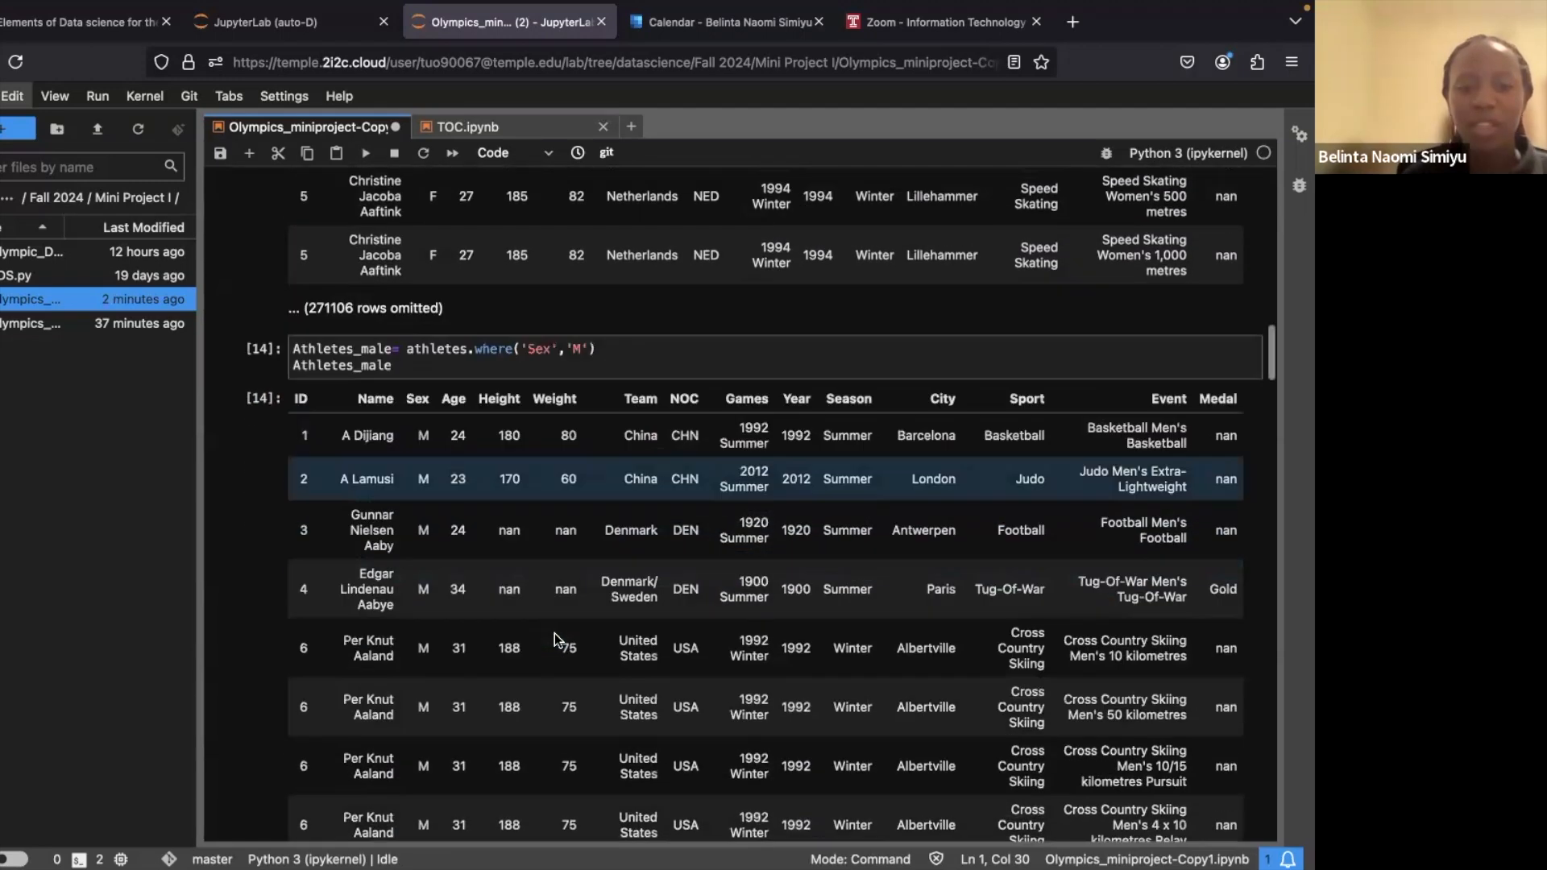
scroll(554, 631, down, 1)
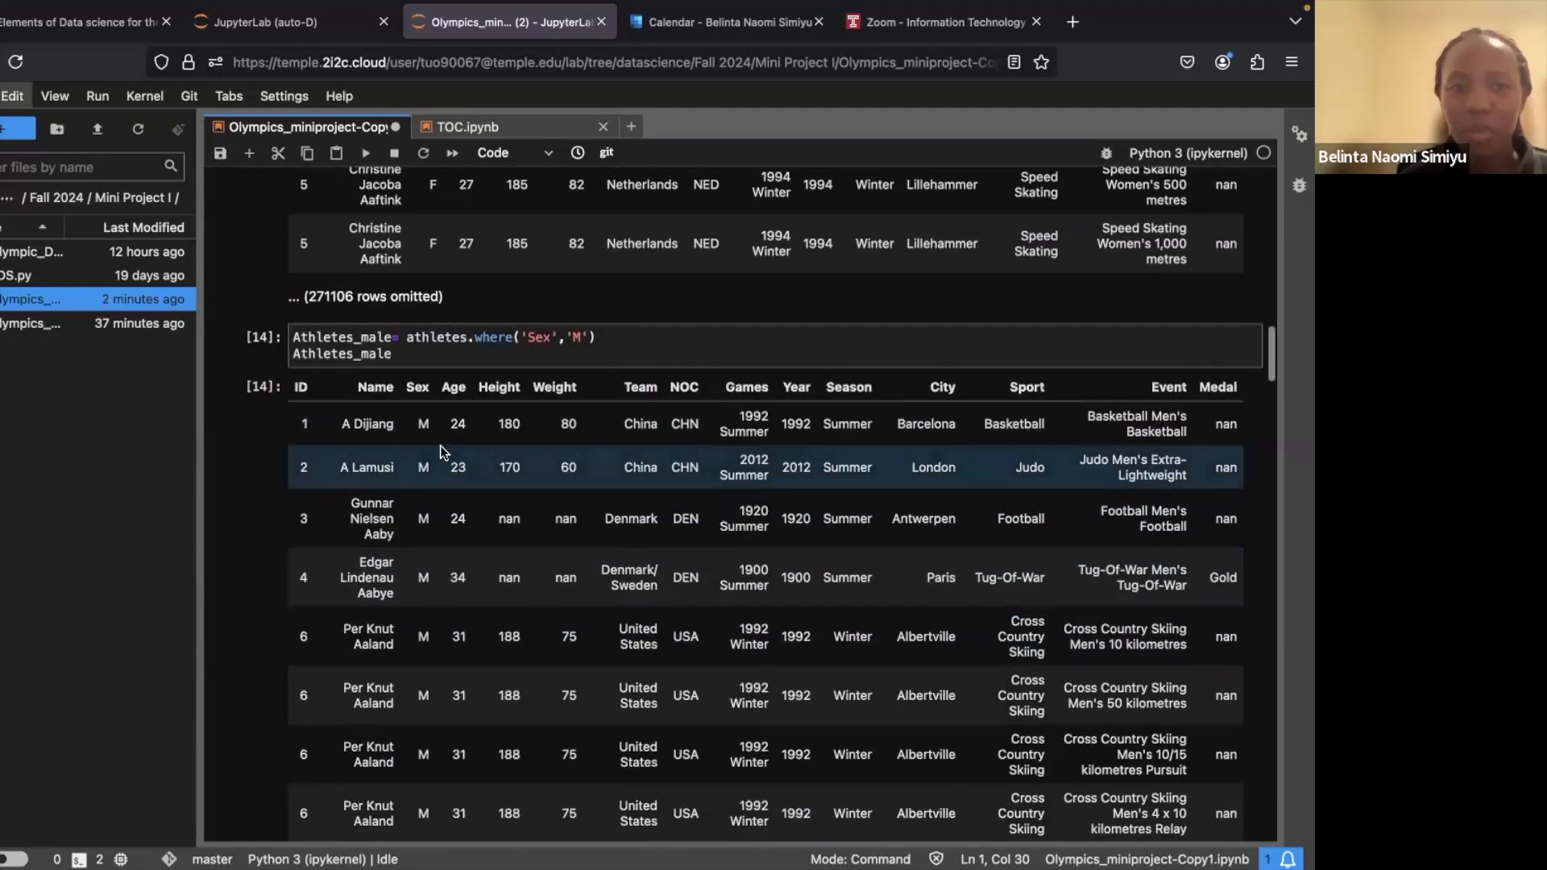
scroll(441, 451, down, 6)
scroll(441, 451, up, 3)
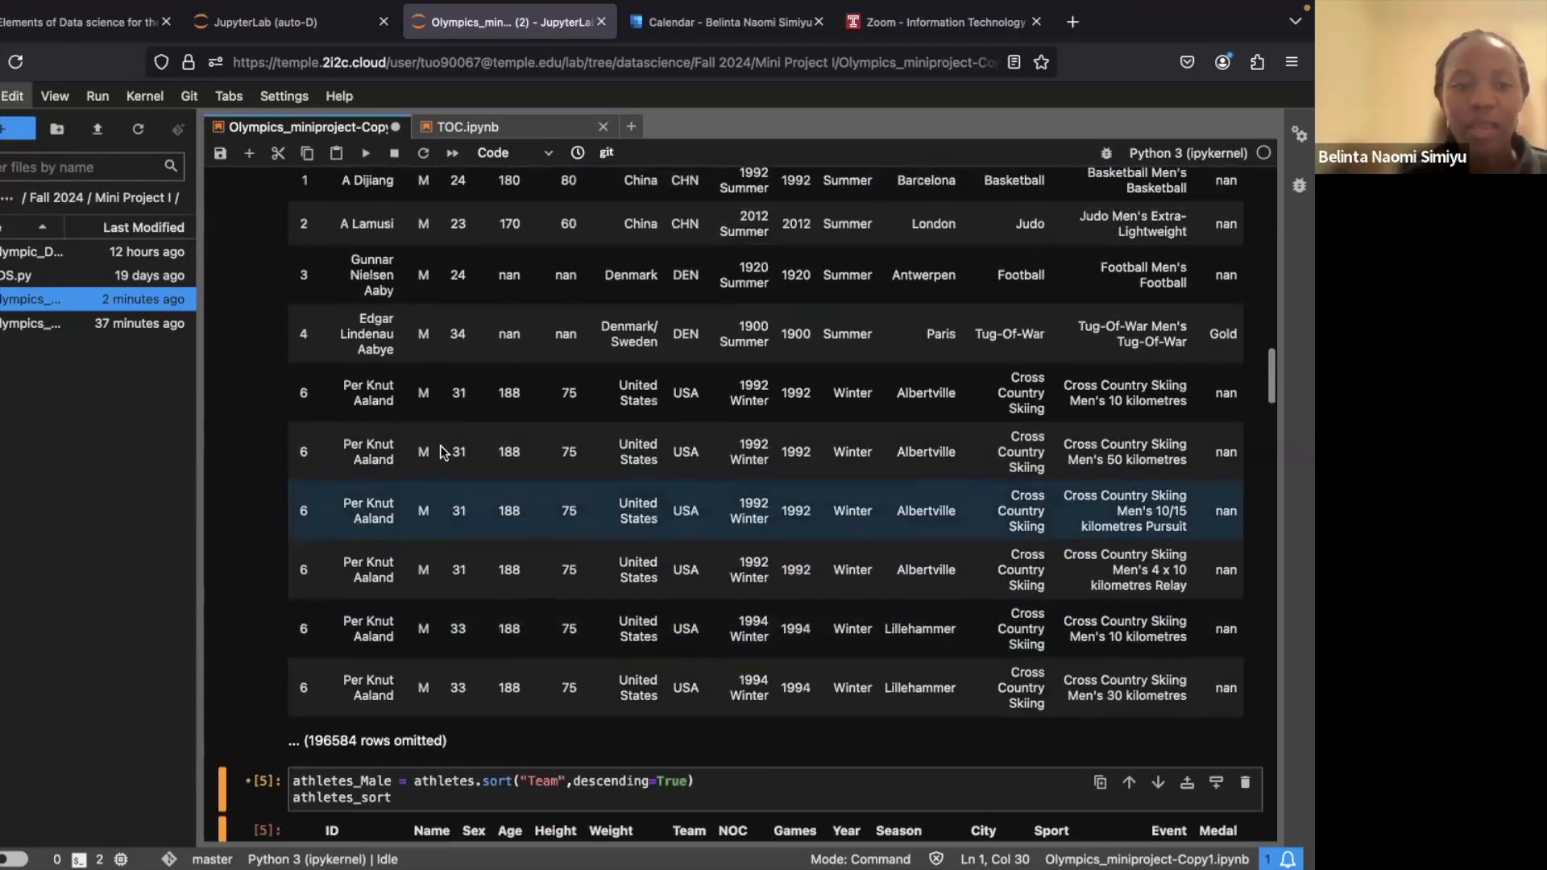
scroll(475, 344, up, 3)
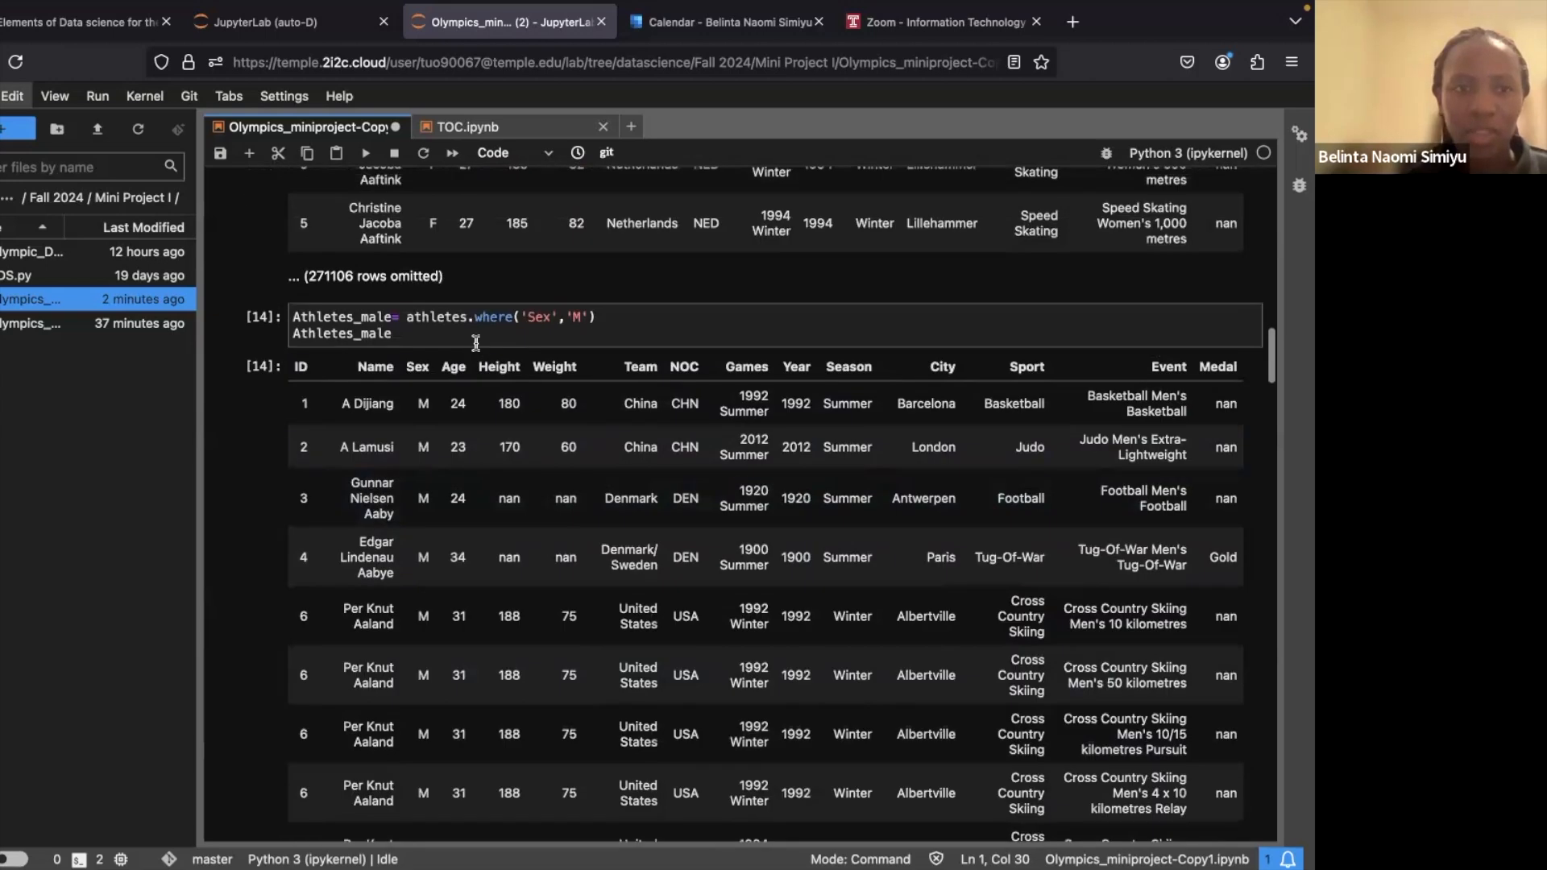
scroll(475, 343, up, 1)
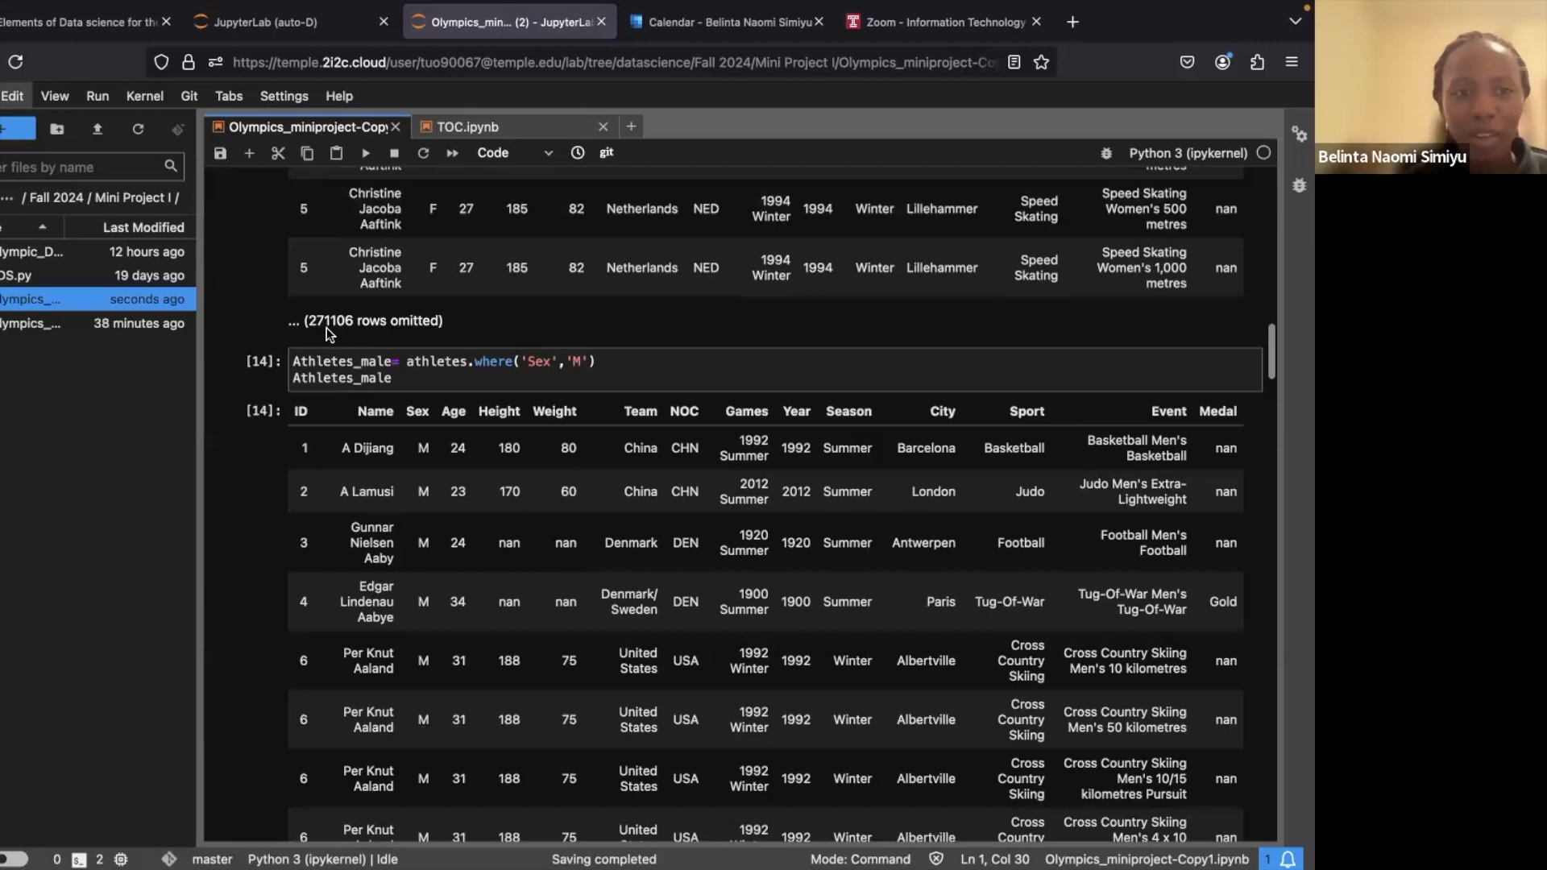
scroll(346, 340, down, 5)
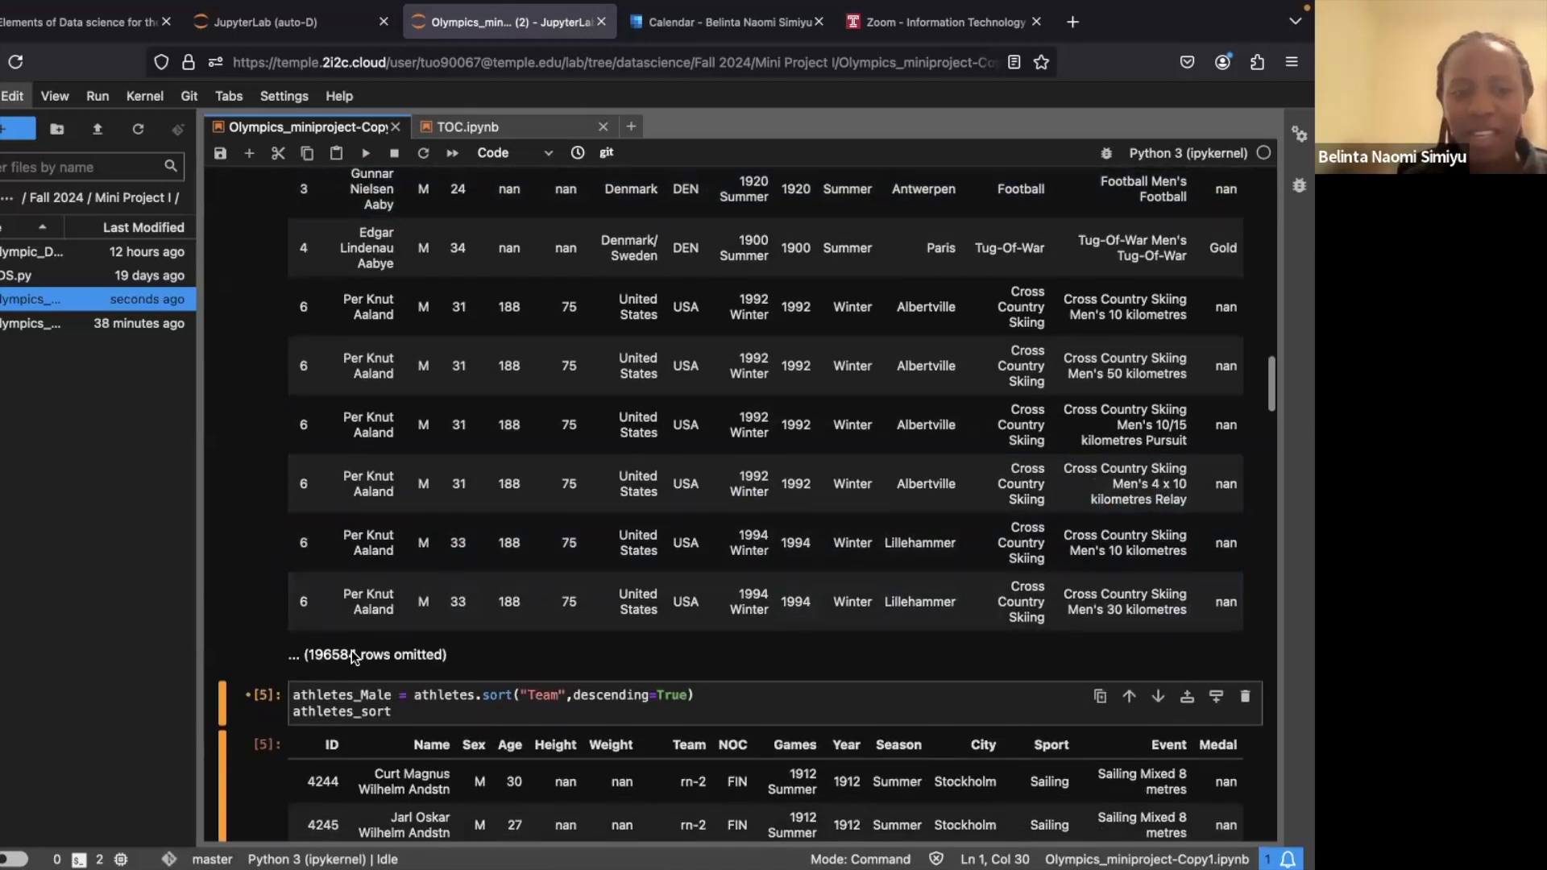
scroll(457, 546, up, 3)
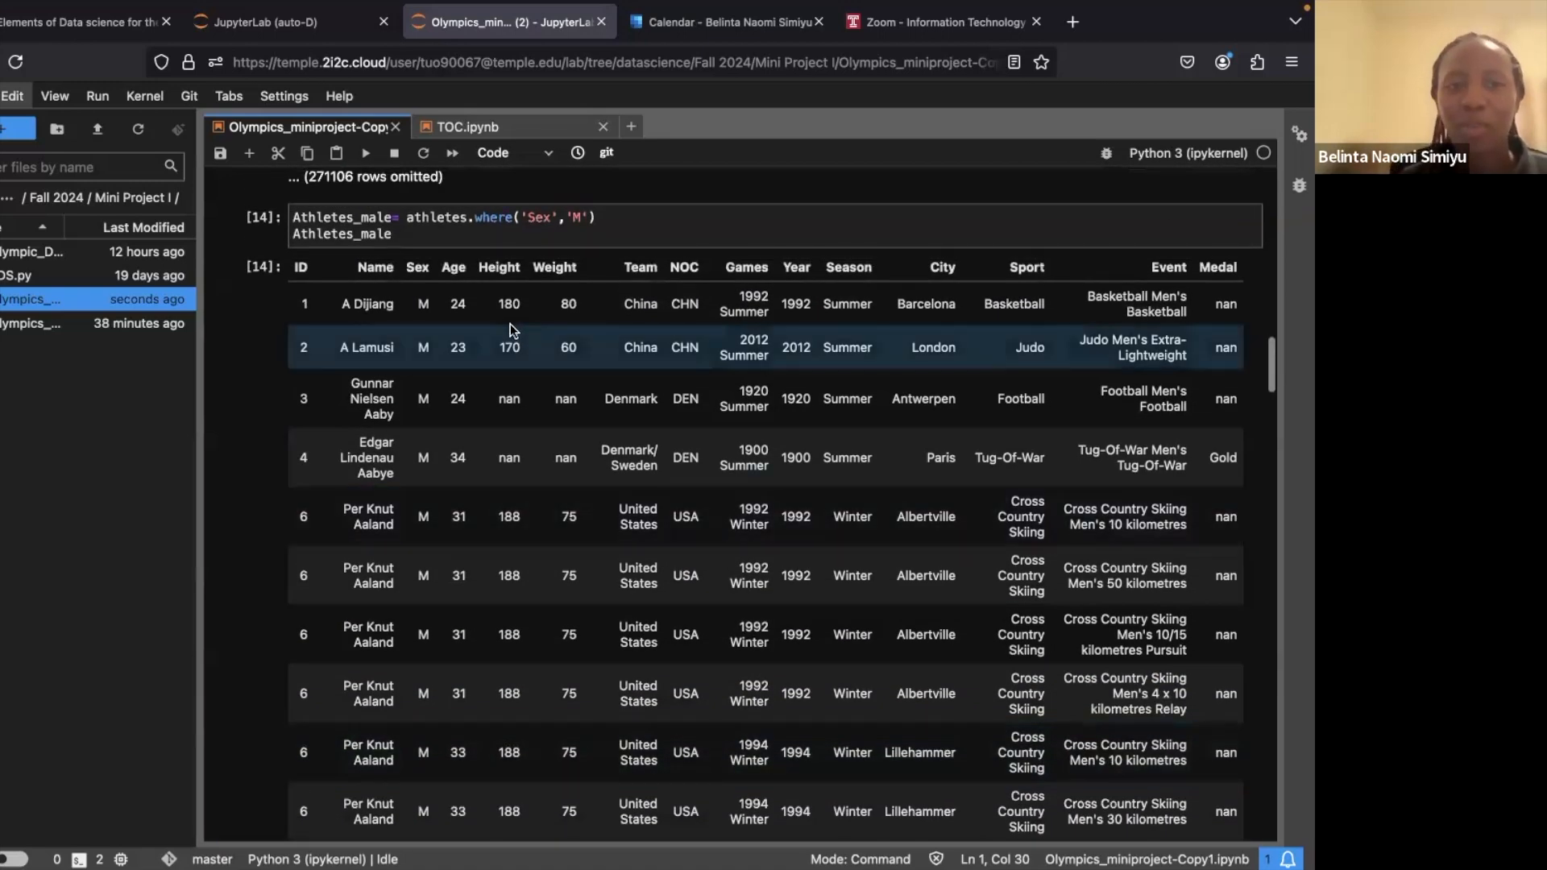
- Change the filter cell's last line to Athletes_male.num_rows and run the cell
click(423, 232)
text(.nu)
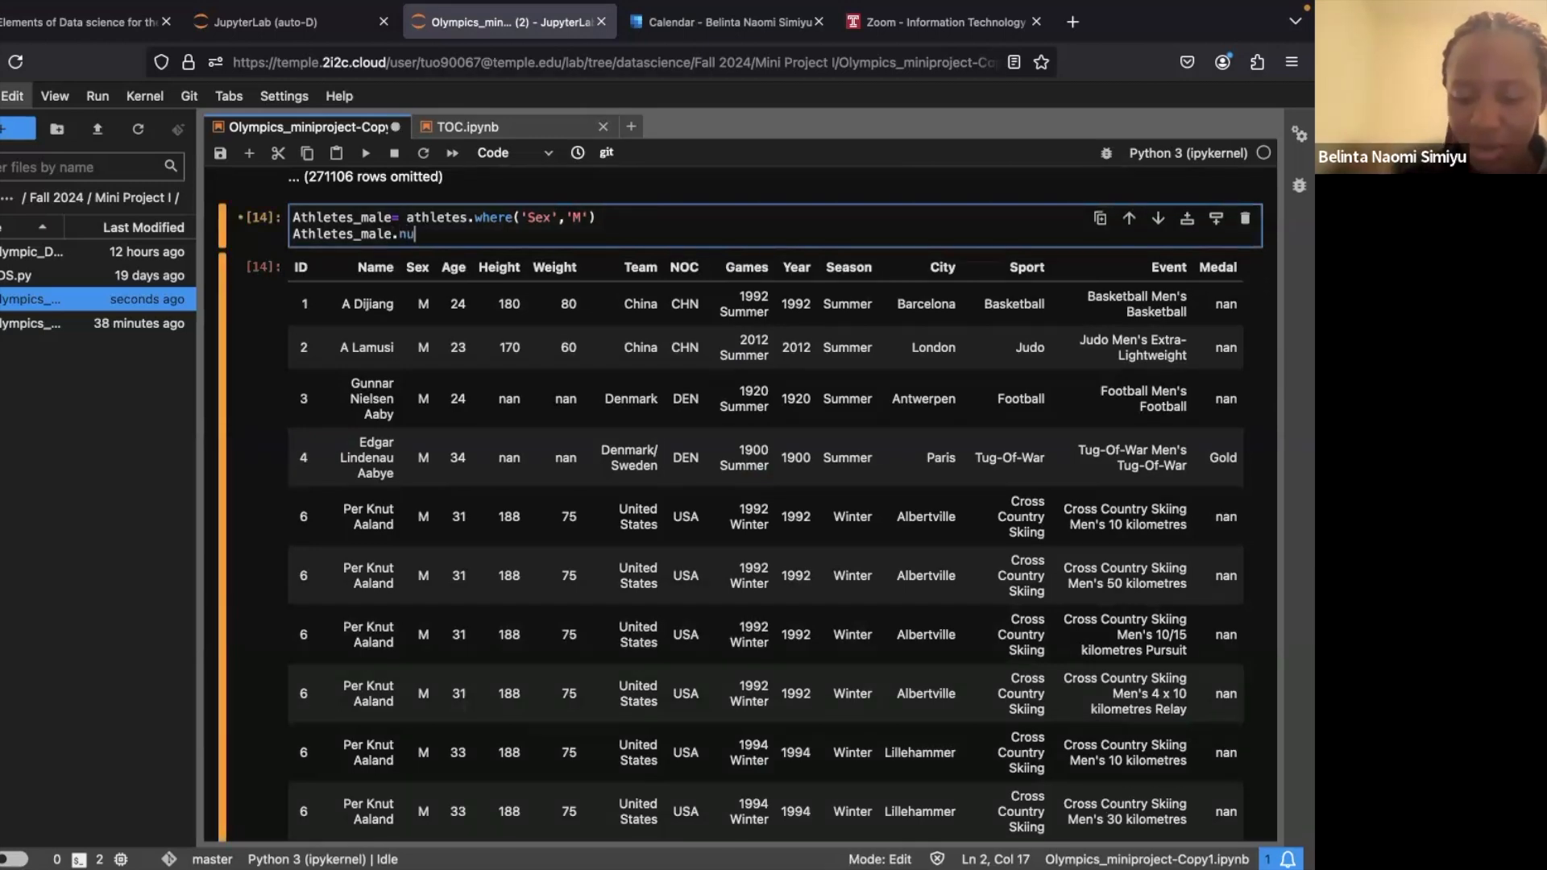
text(m_rows)
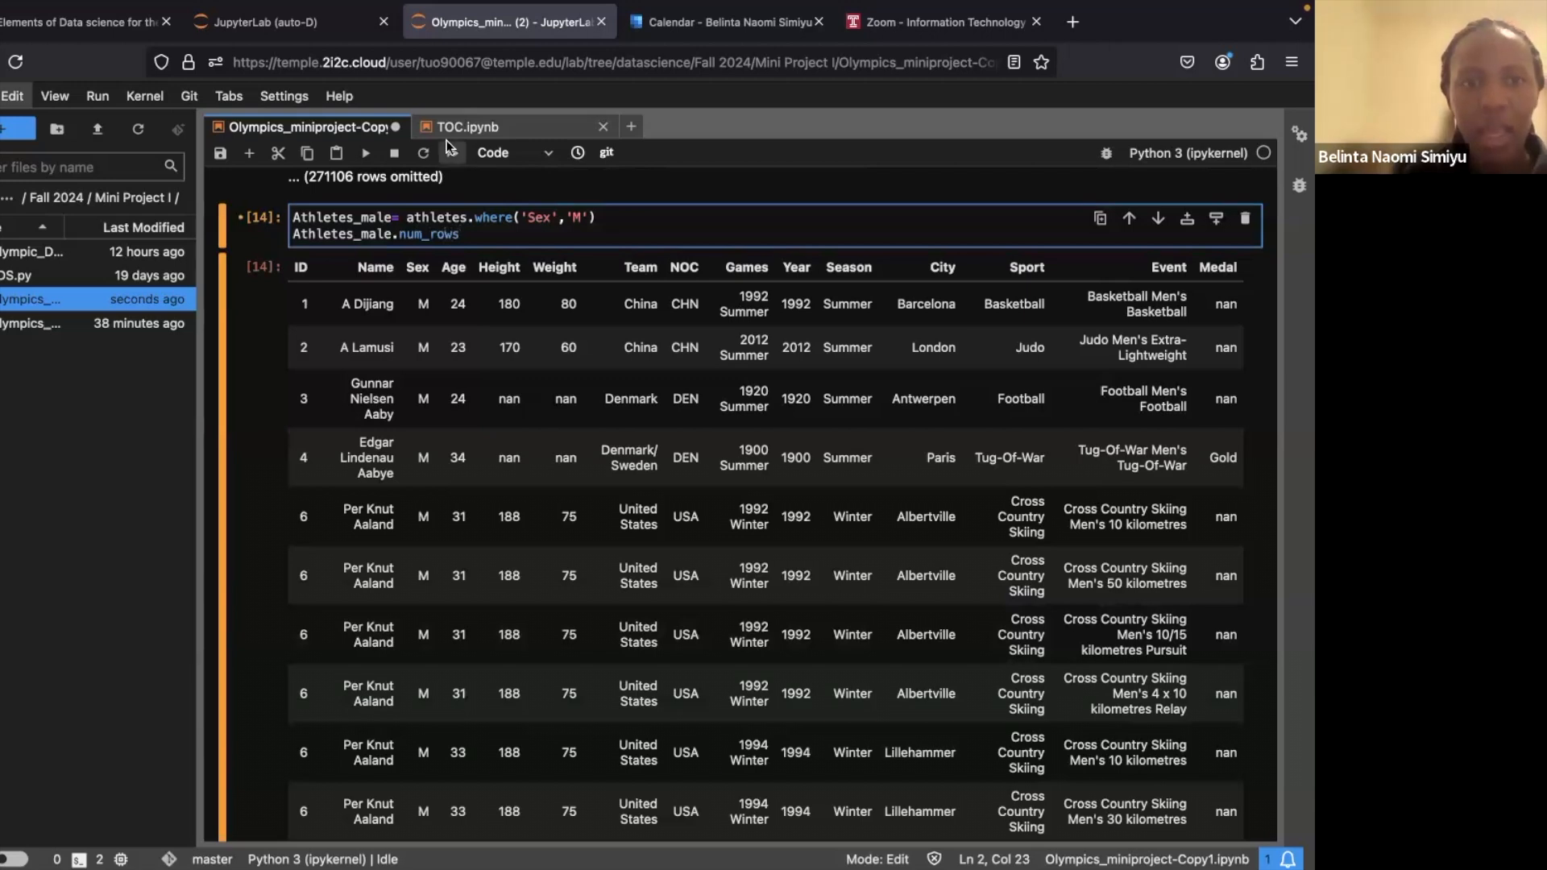
click(366, 154)
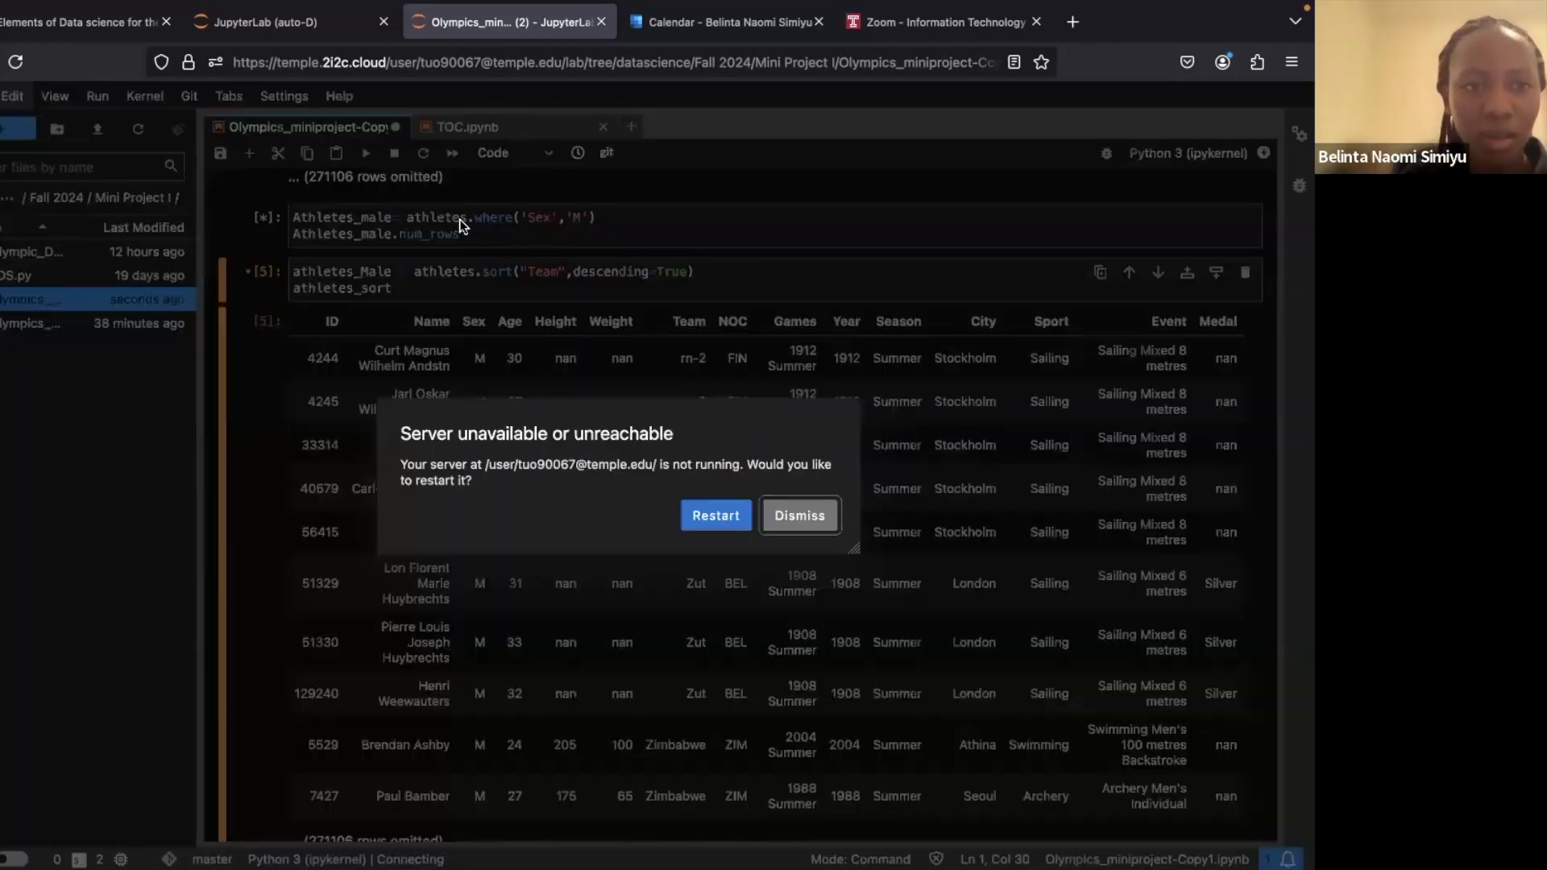
- Dismiss the server-unreachable warning, try restarting the Jupyter server when it reappears, and return to the Olympics notebook
click(791, 519)
click(508, 234)
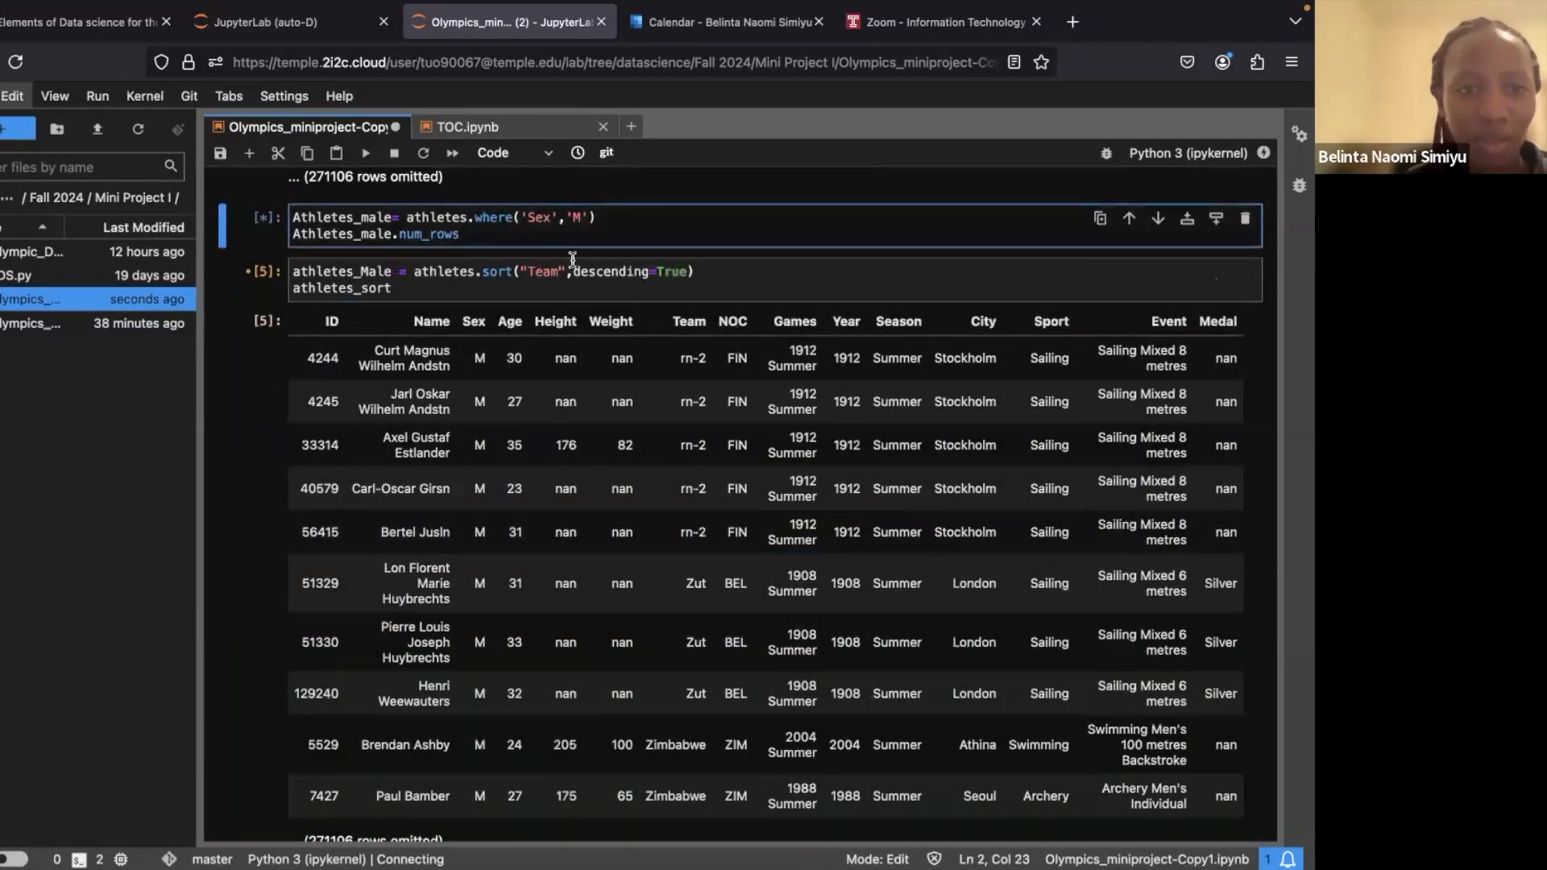
scroll(573, 262, up, 3)
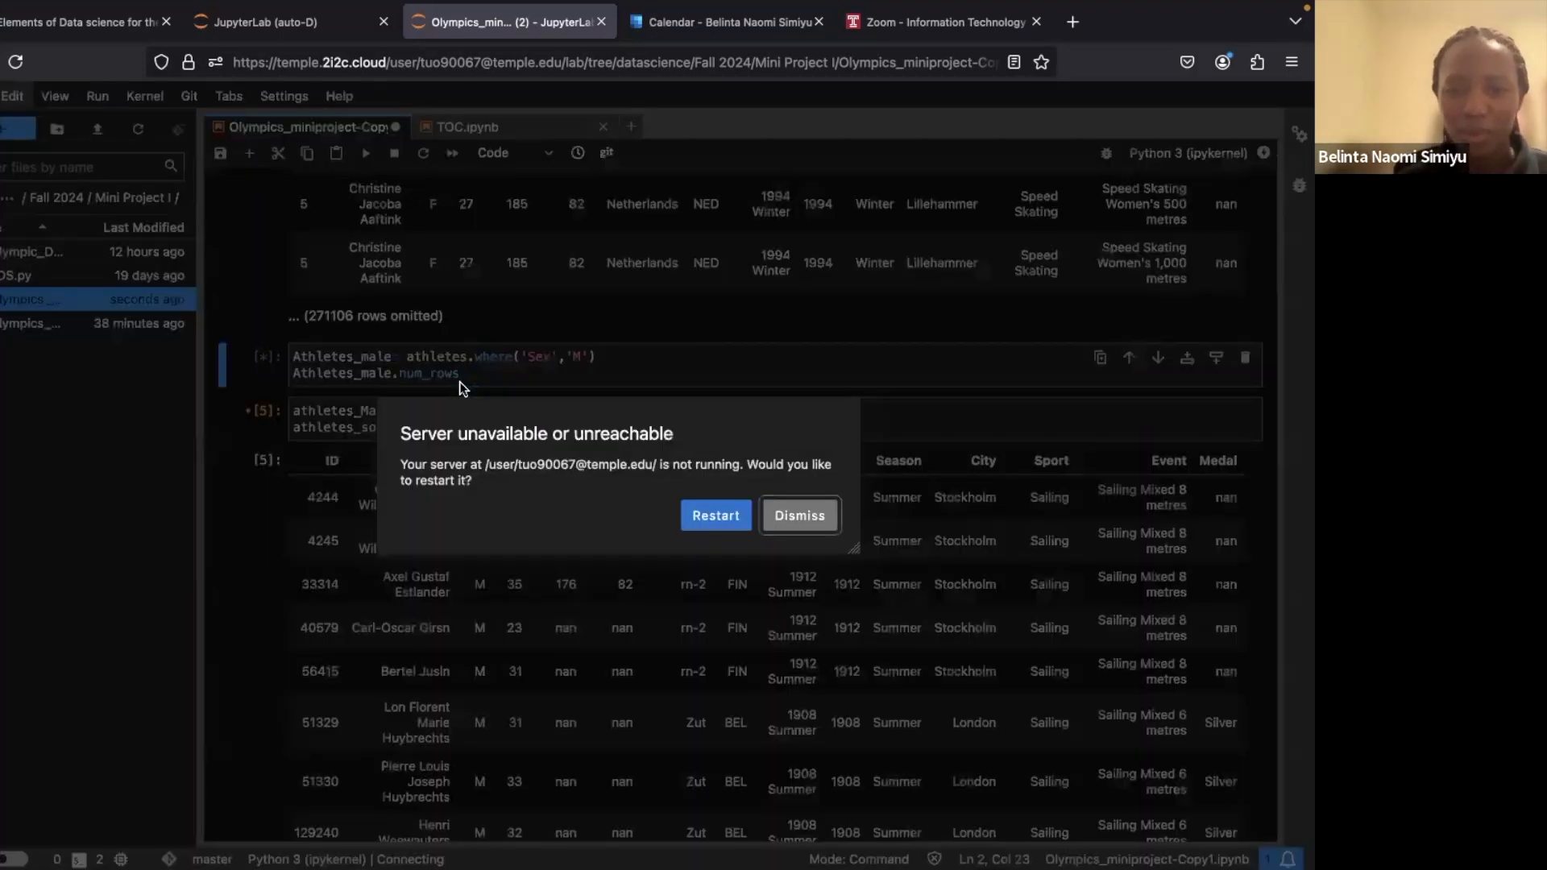
click(714, 514)
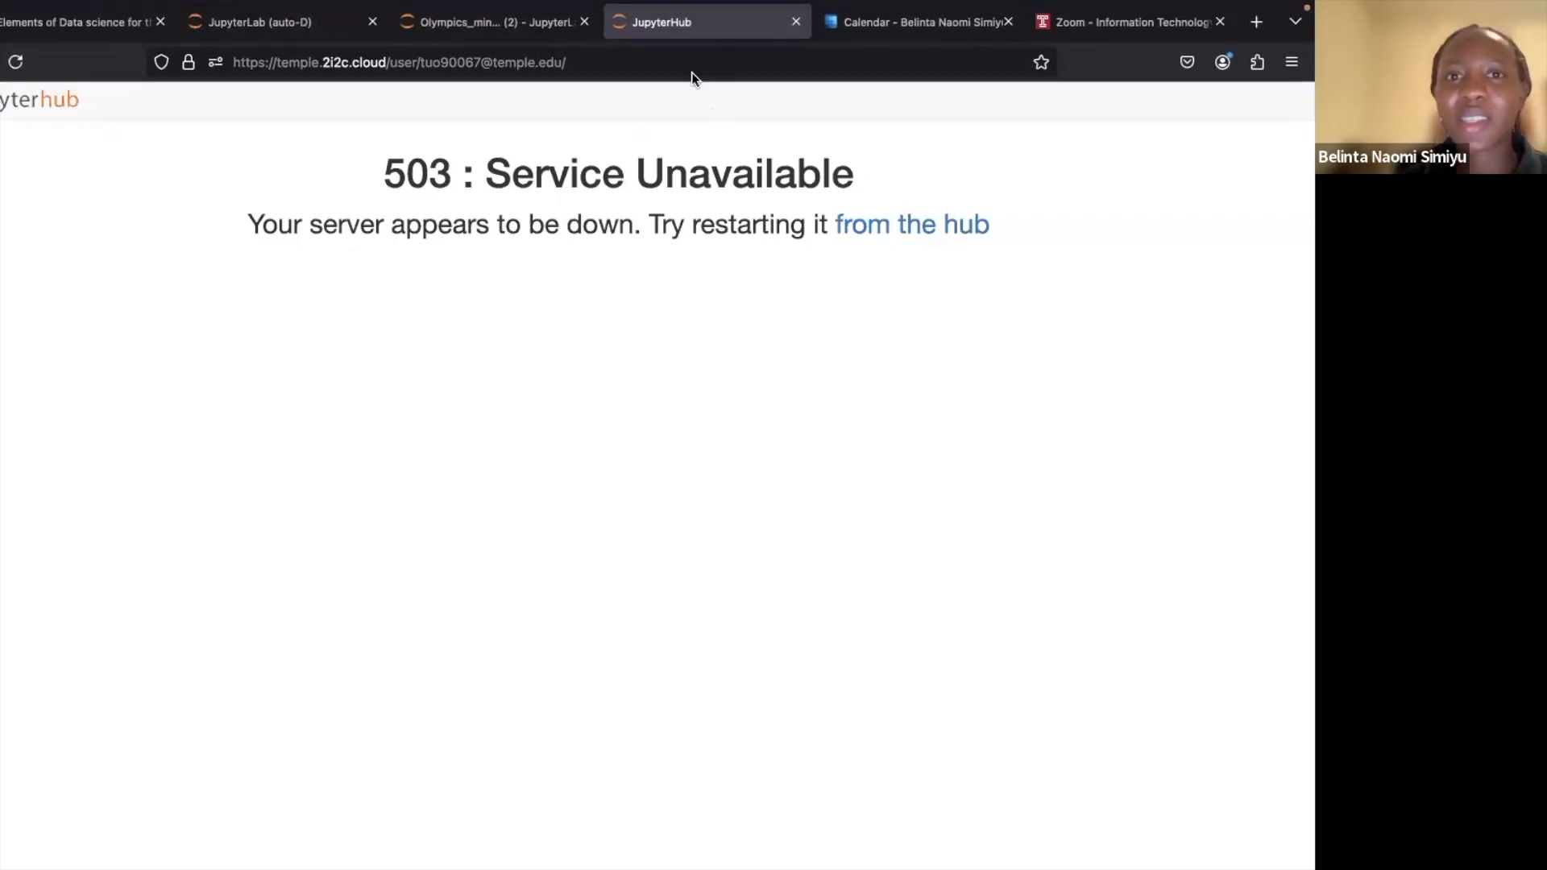
click(499, 21)
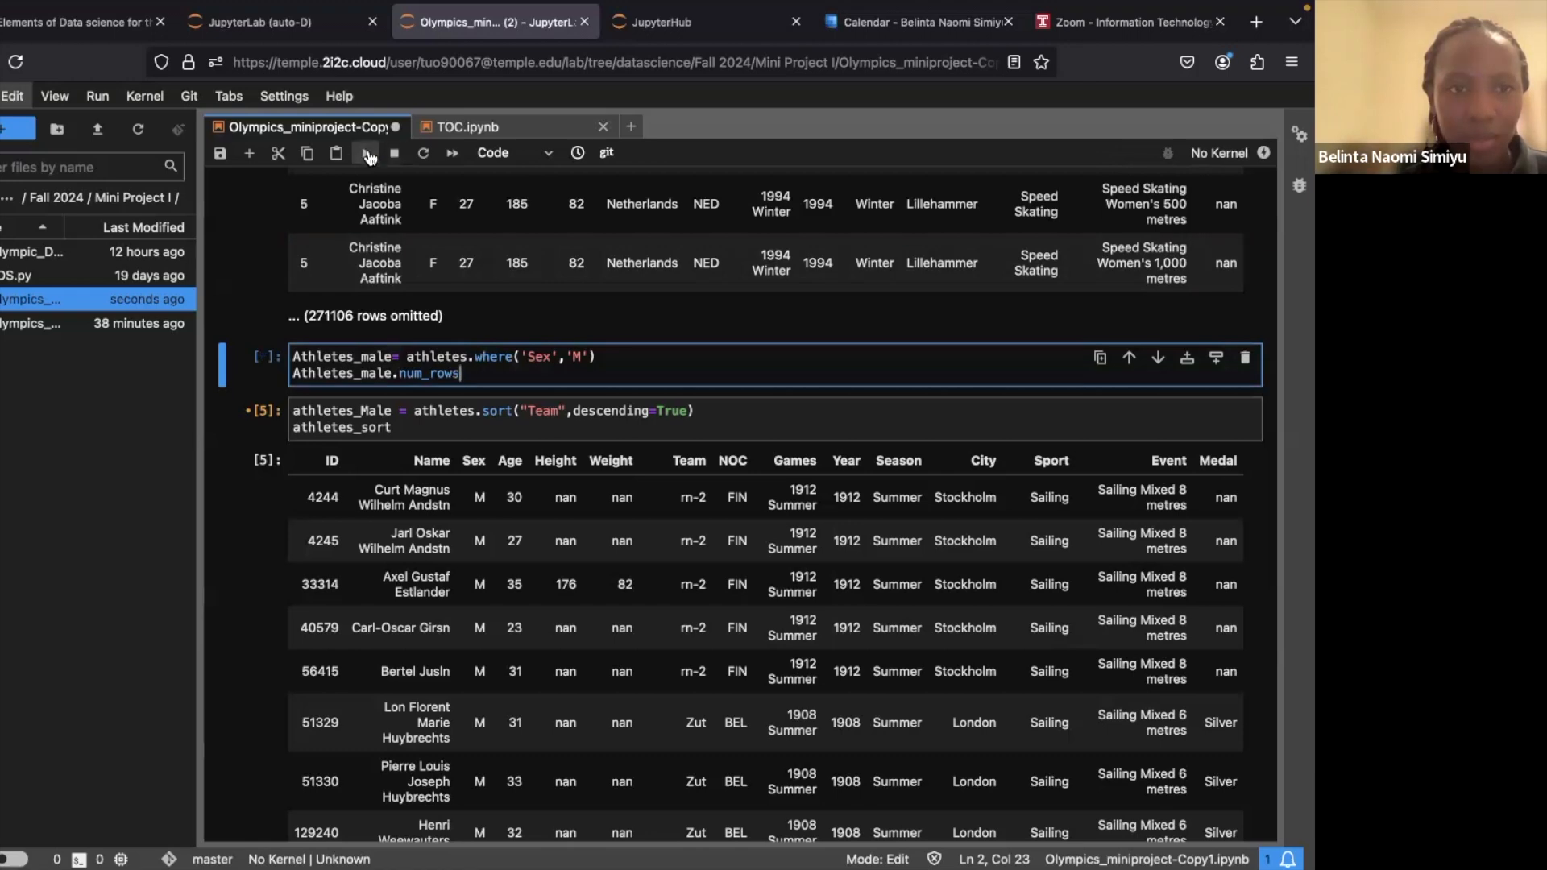
- Assign the Python 3 (ipykernel) kernel to the notebook and rerun the Athletes_male.num_rows cell
click(366, 153)
click(729, 528)
click(539, 375)
click(368, 154)
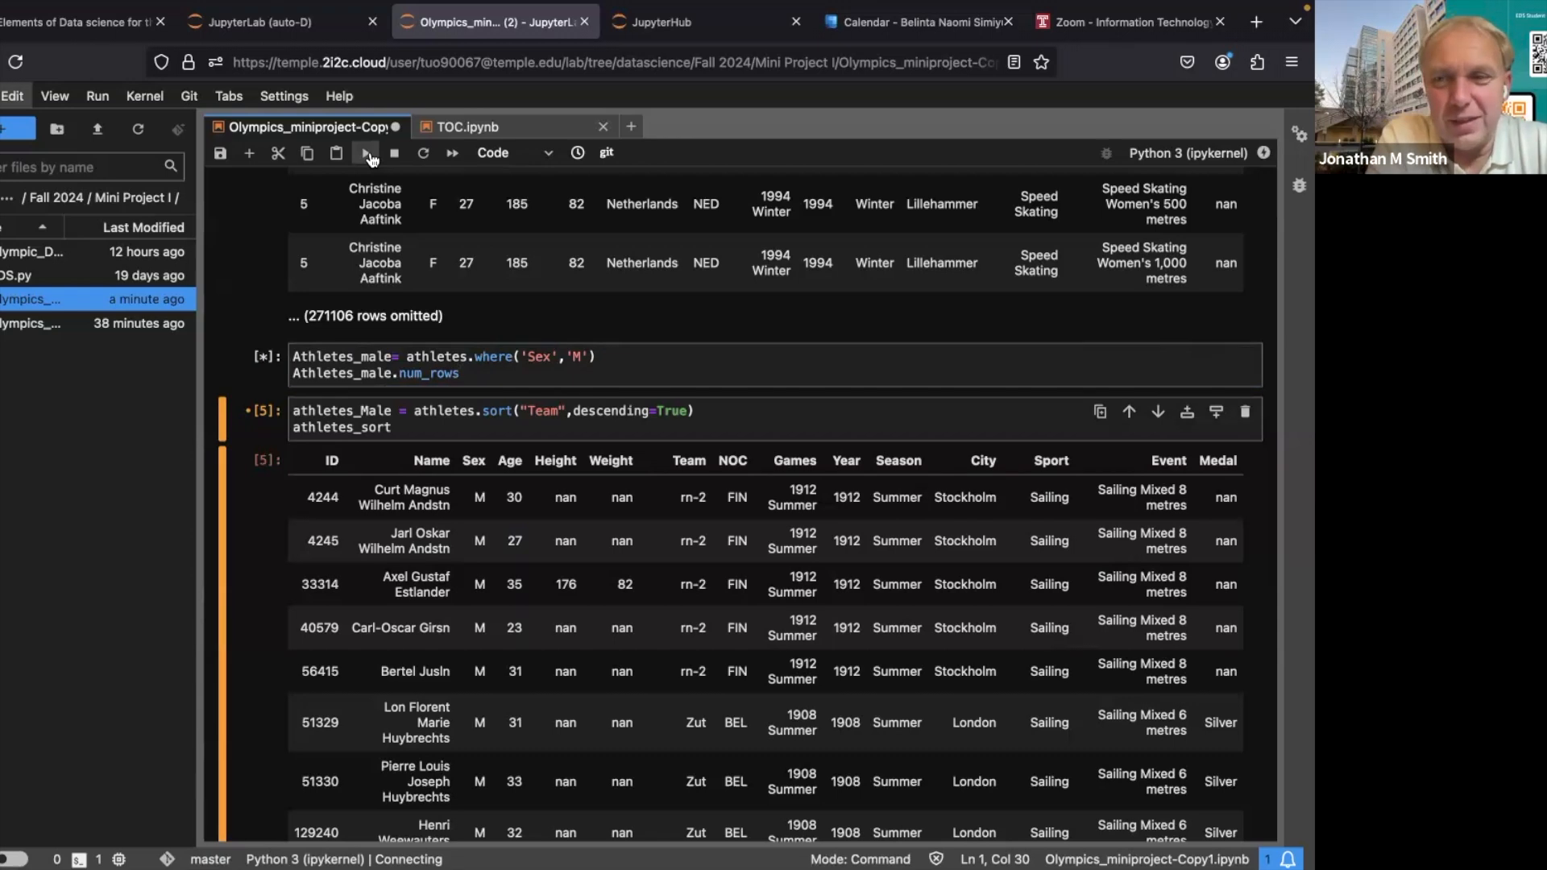
- Review the full athletes table loaded from athlete_events.csv and the male filter cell beneath it
scroll(537, 310, up, 1)
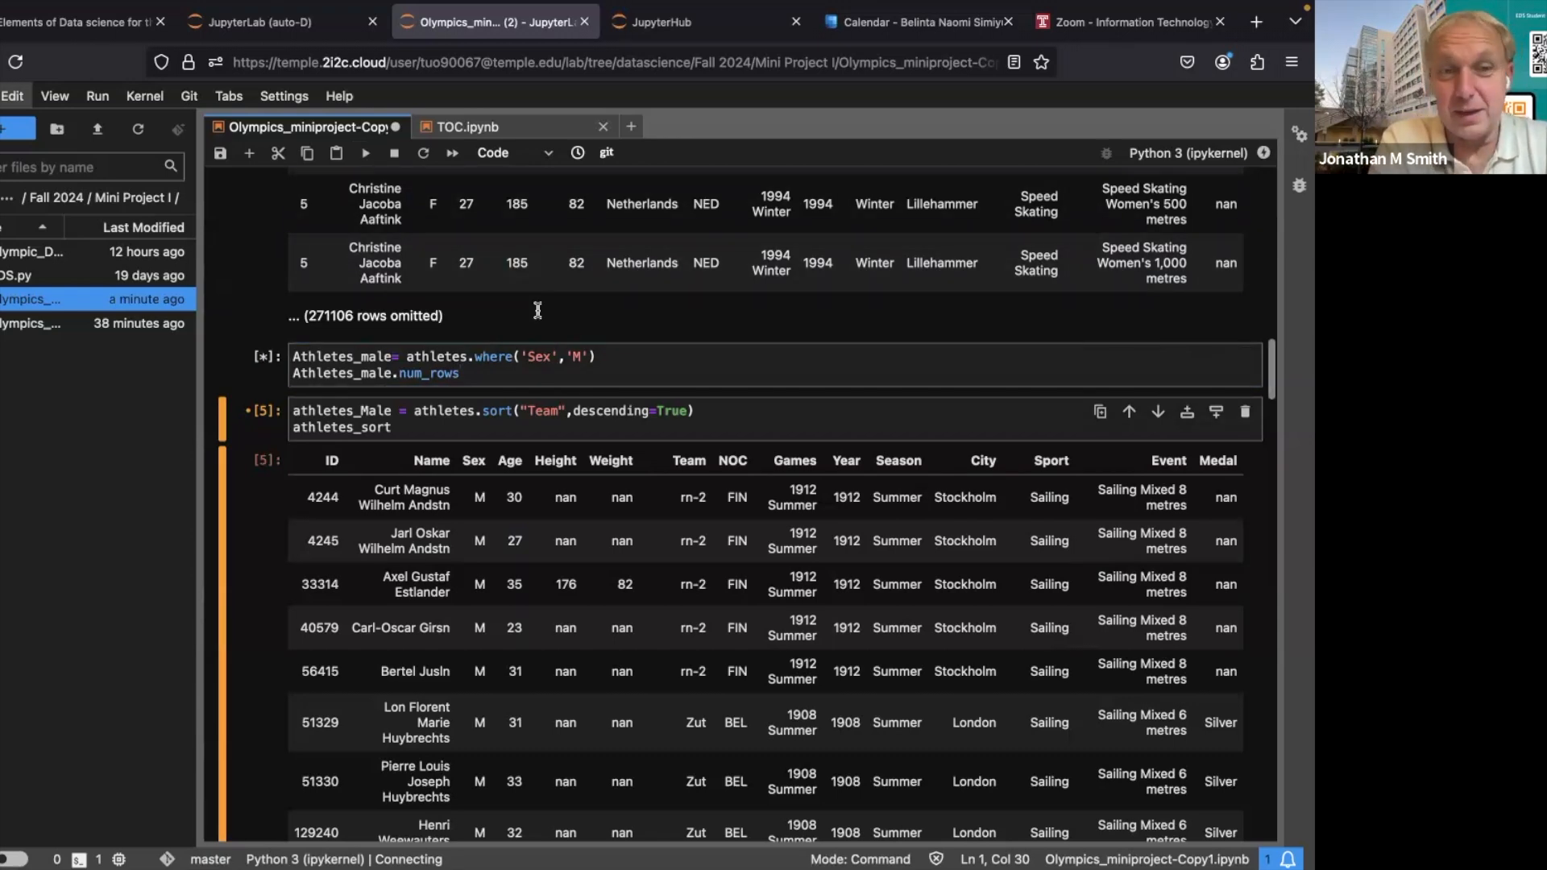
scroll(537, 310, up, 3)
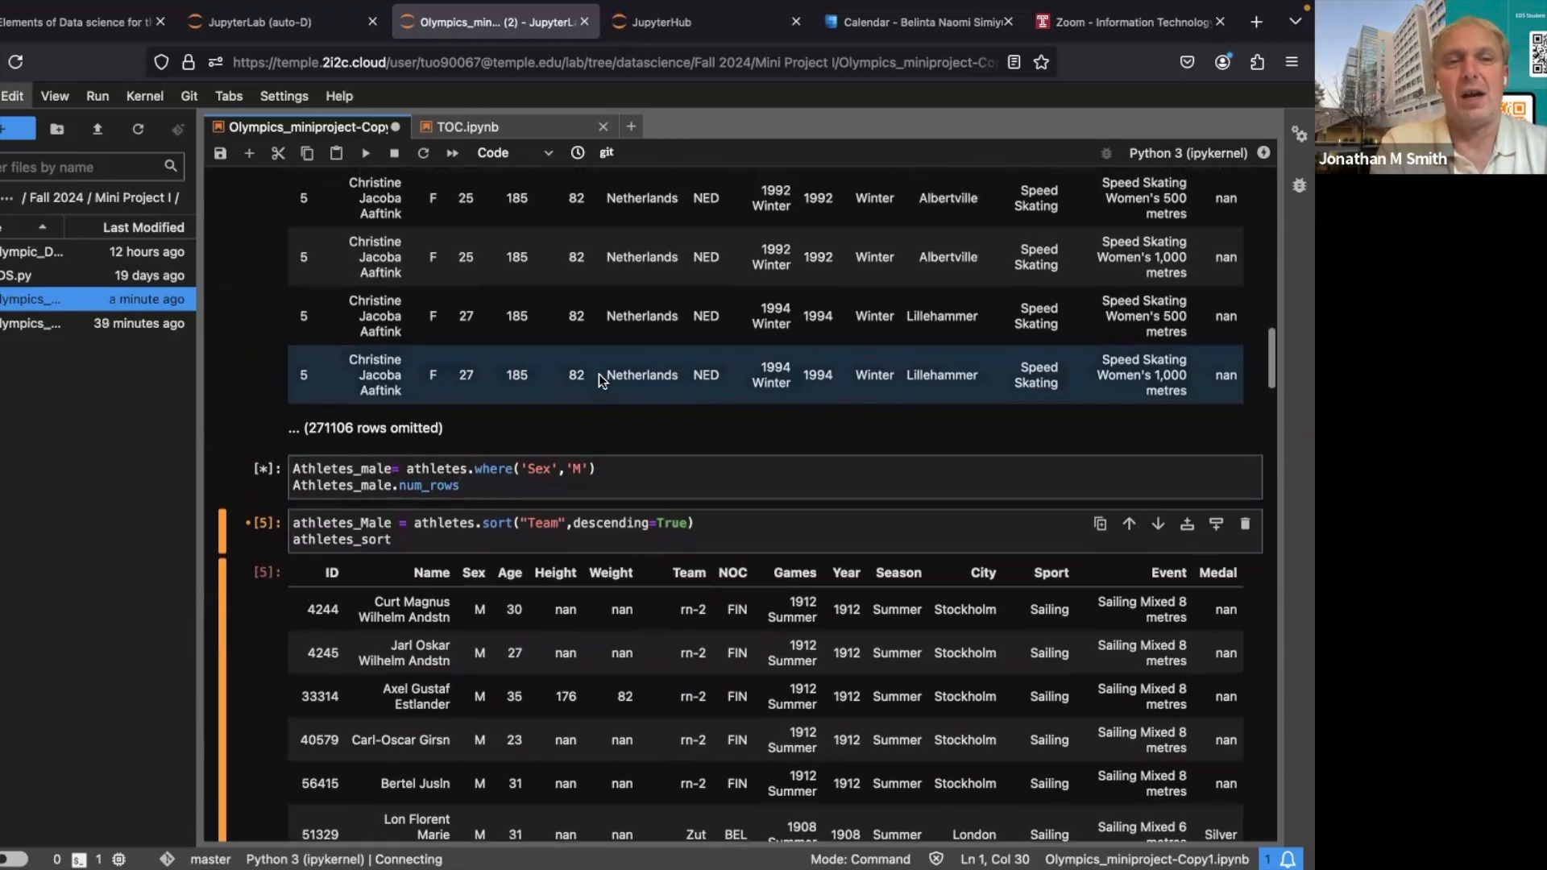
scroll(597, 378, up, 10)
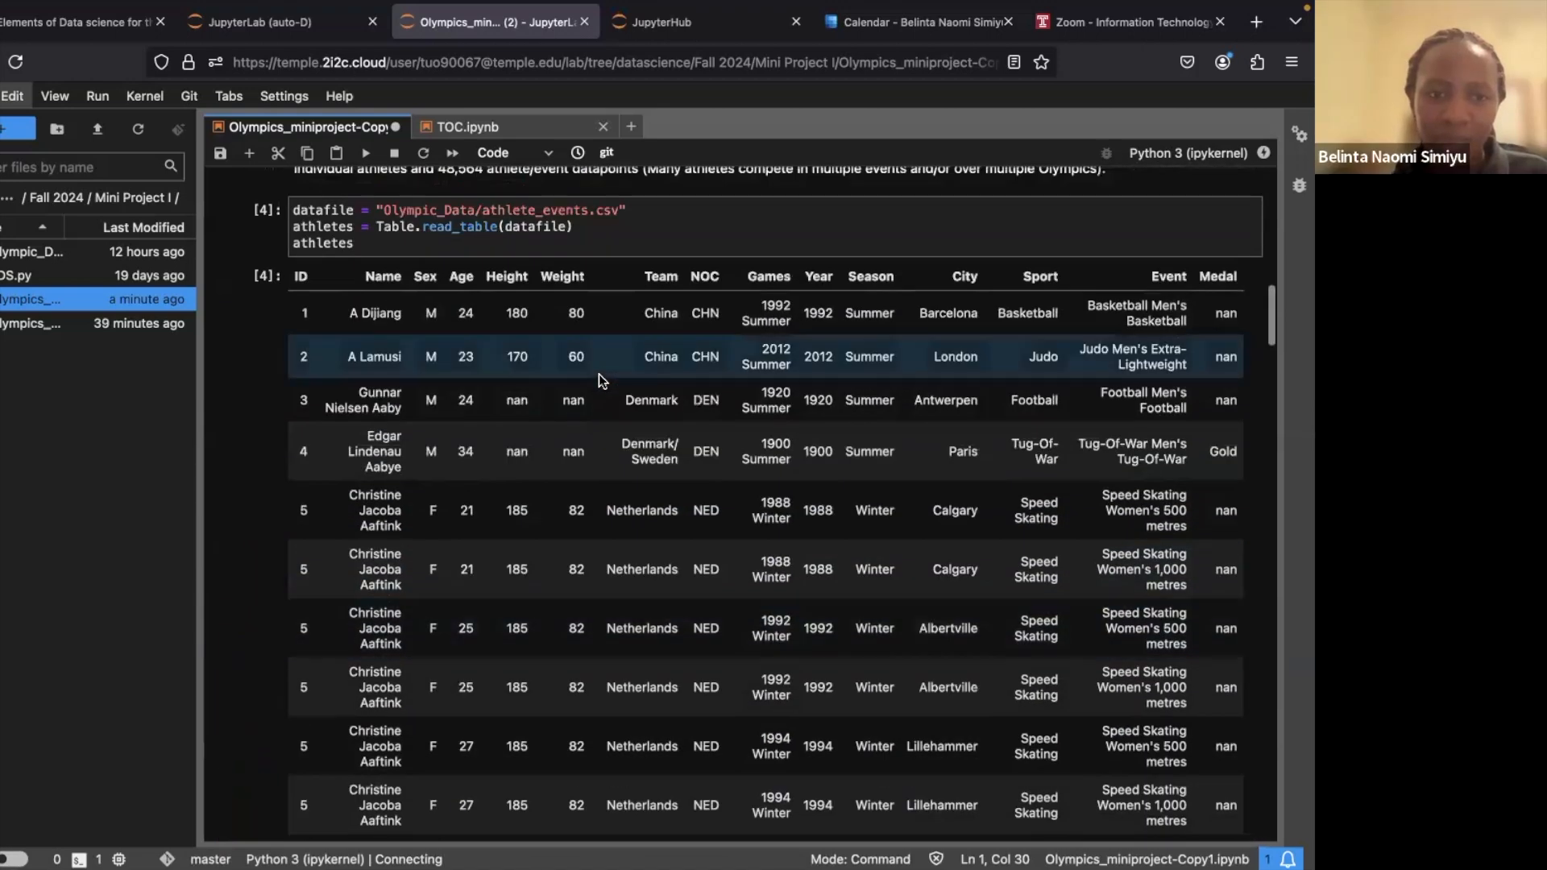
scroll(598, 379, down, 5)
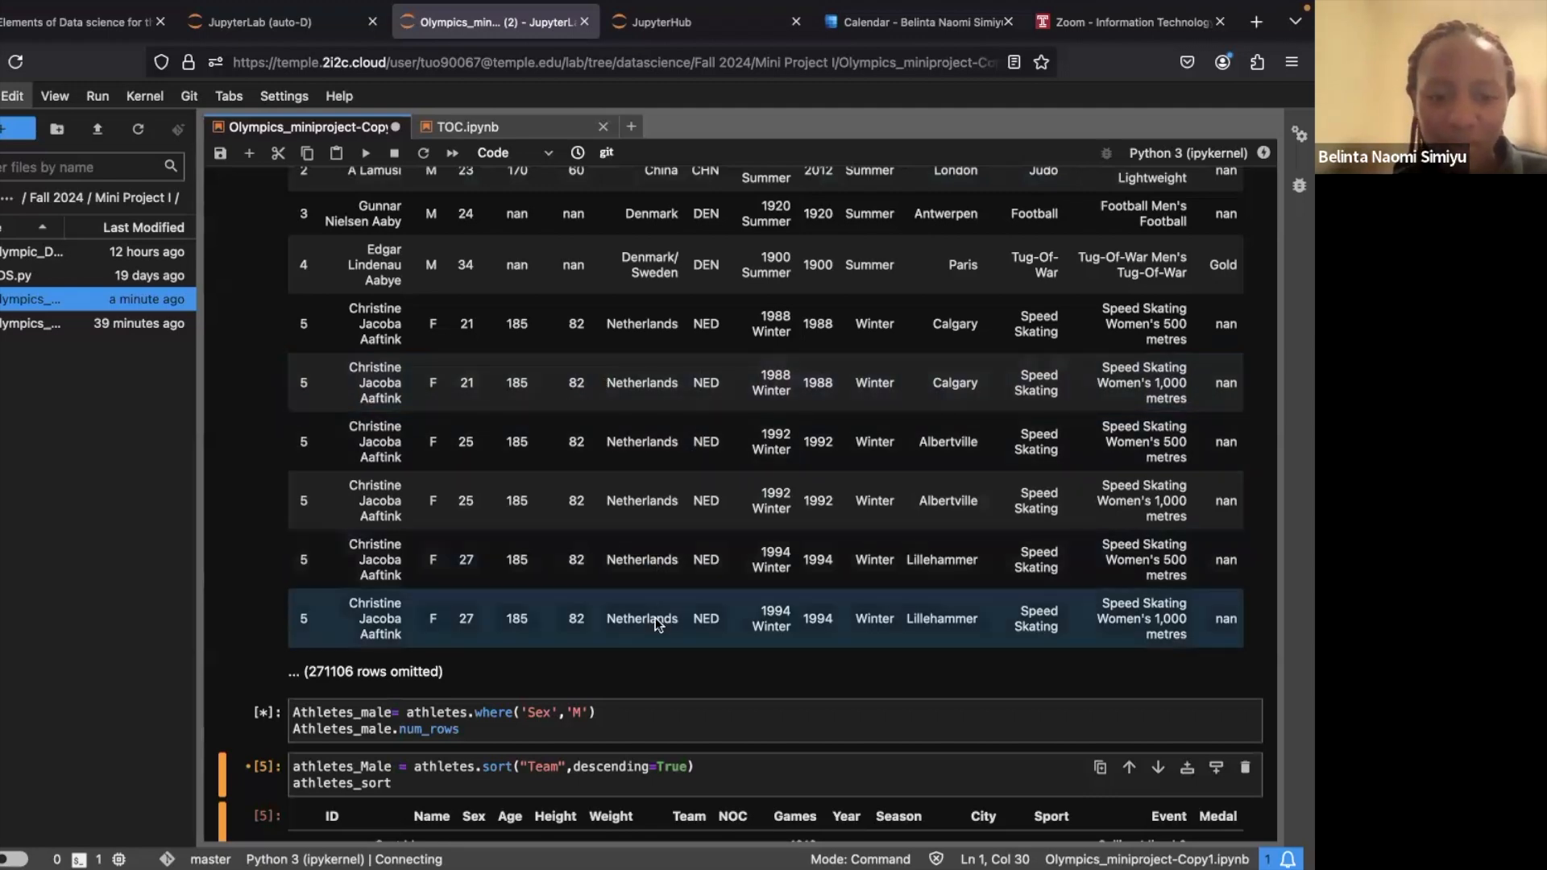
scroll(655, 640, up, 1)
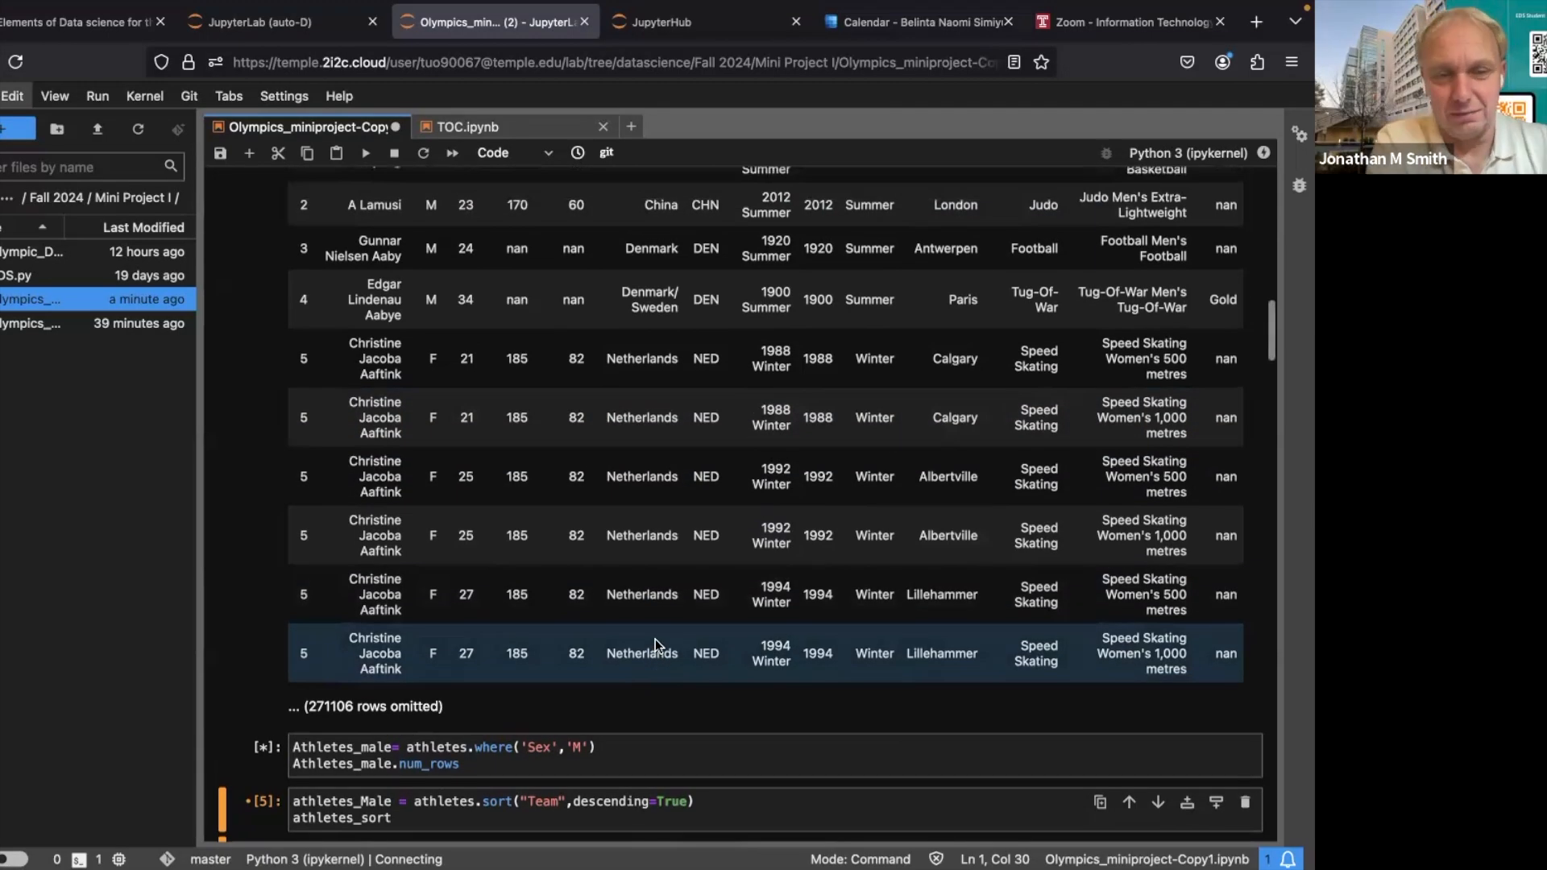
scroll(655, 639, down, 4)
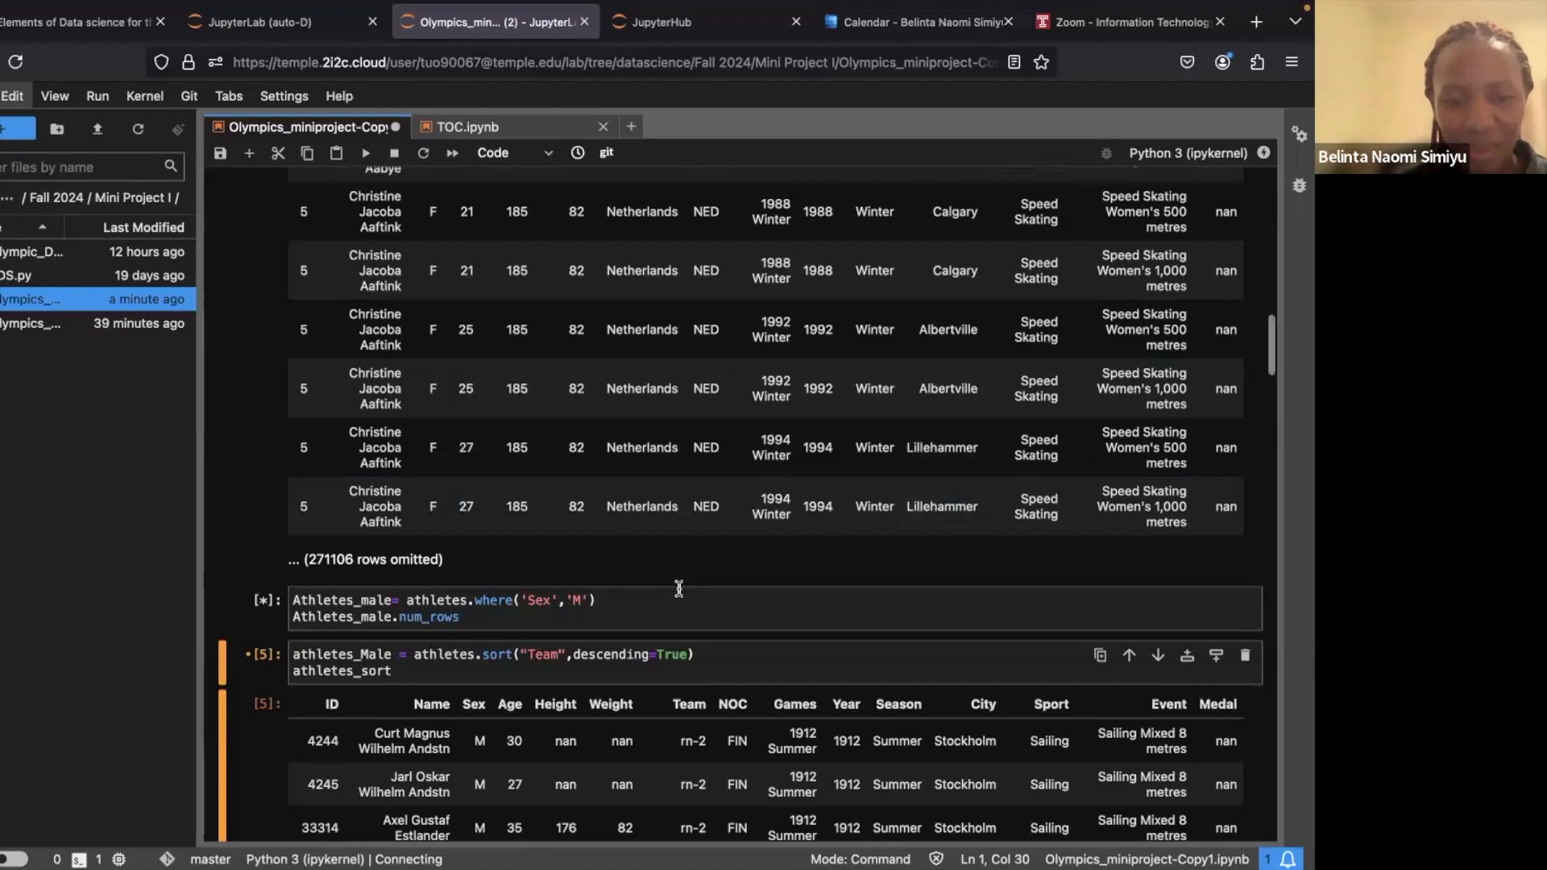
scroll(678, 589, up, 5)
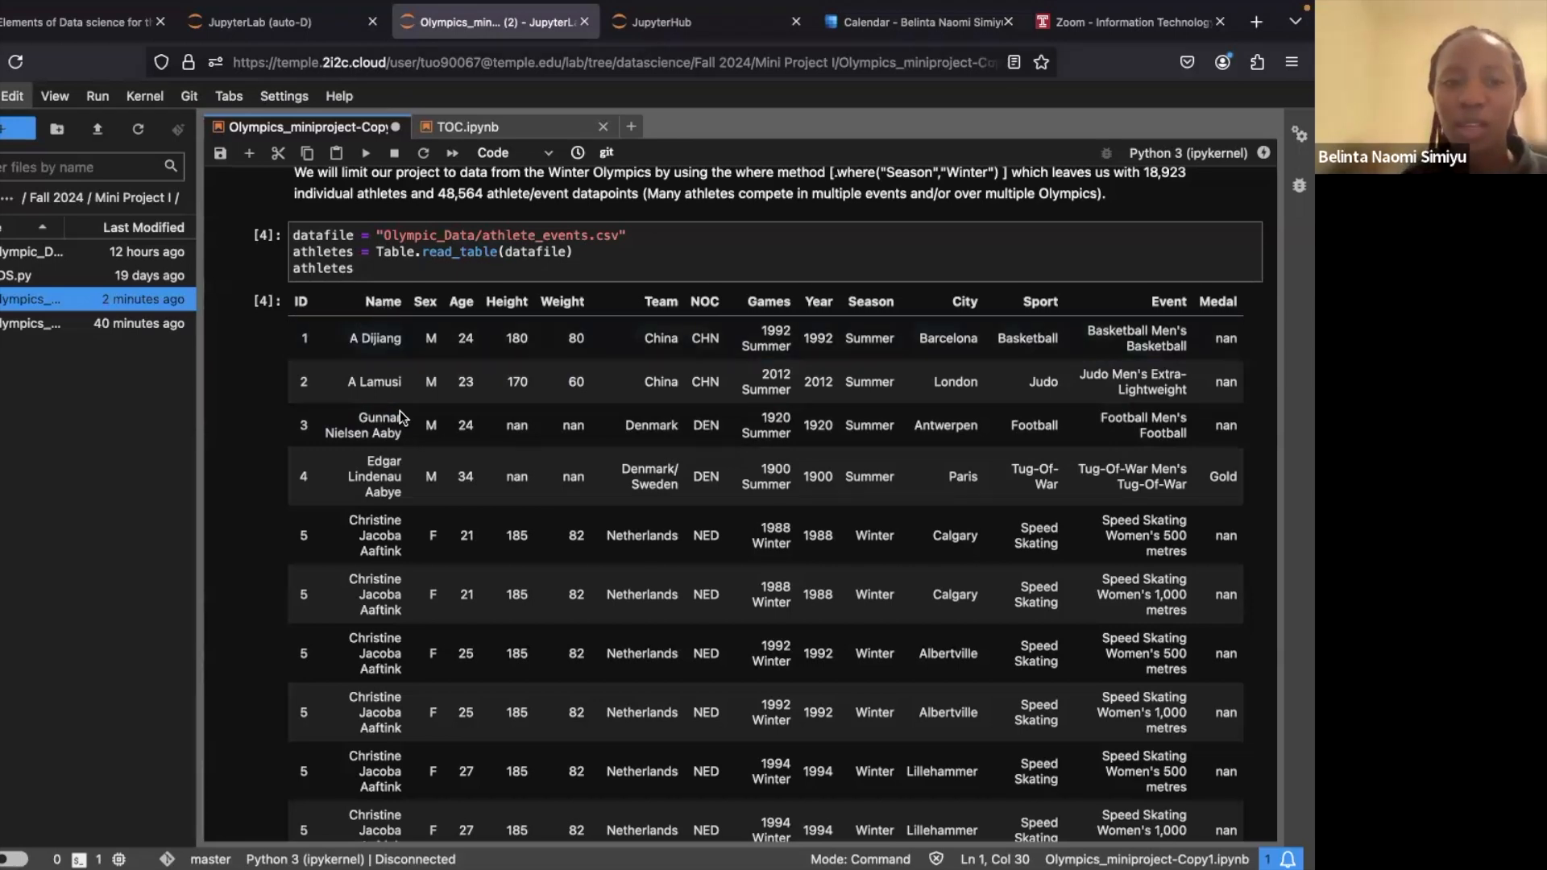
- Examine the existing athletes_male filter output and the athletes_male_sports table grouped by Sport
scroll(401, 428, down, 15)
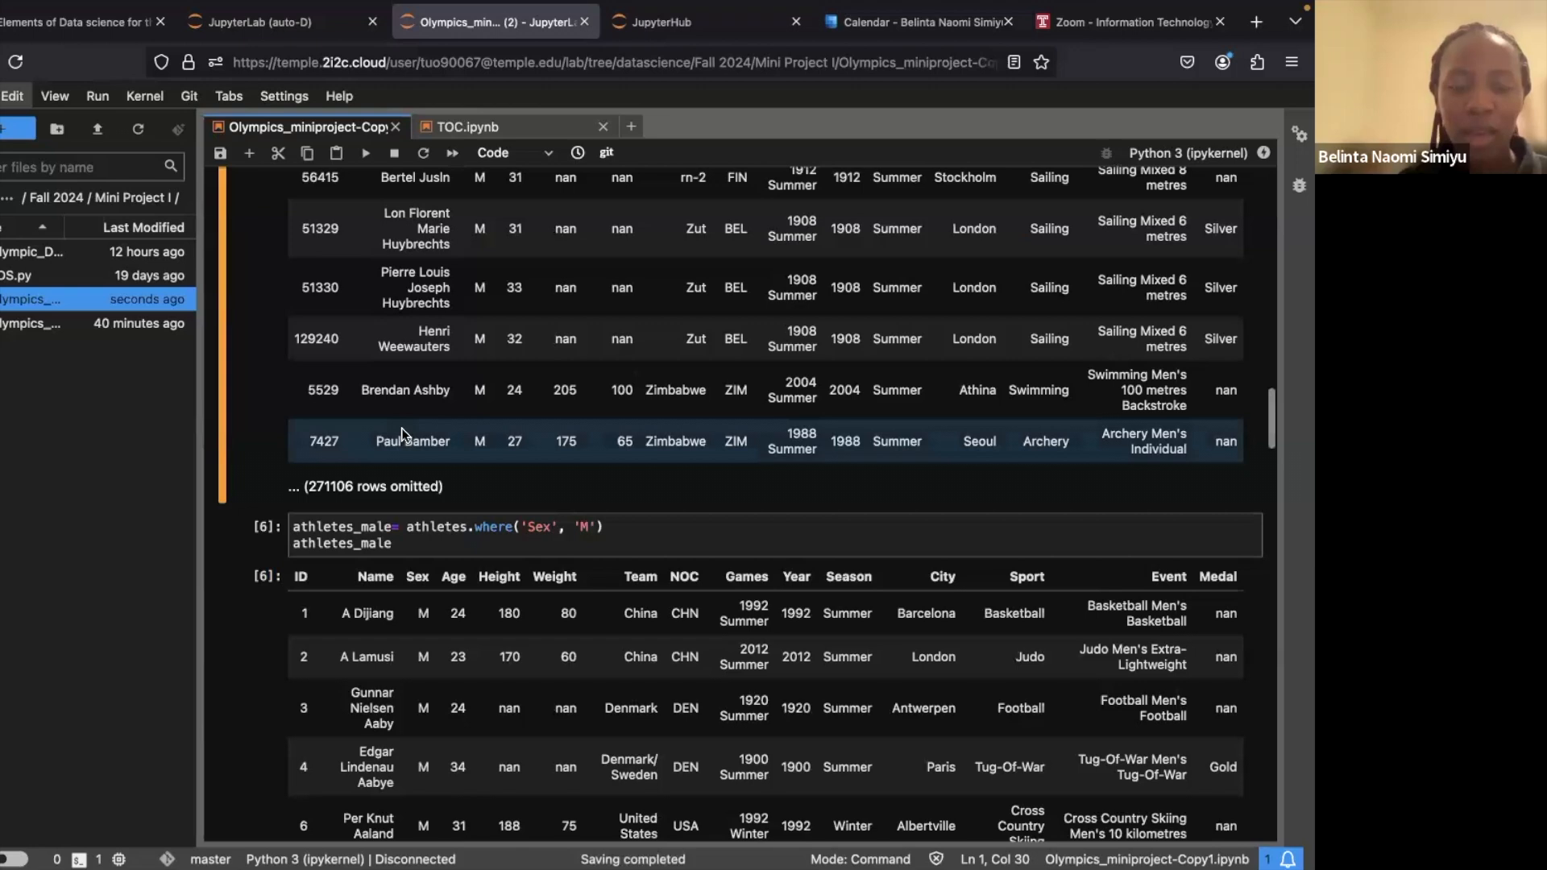
scroll(401, 428, down, 5)
scroll(401, 428, down, 12)
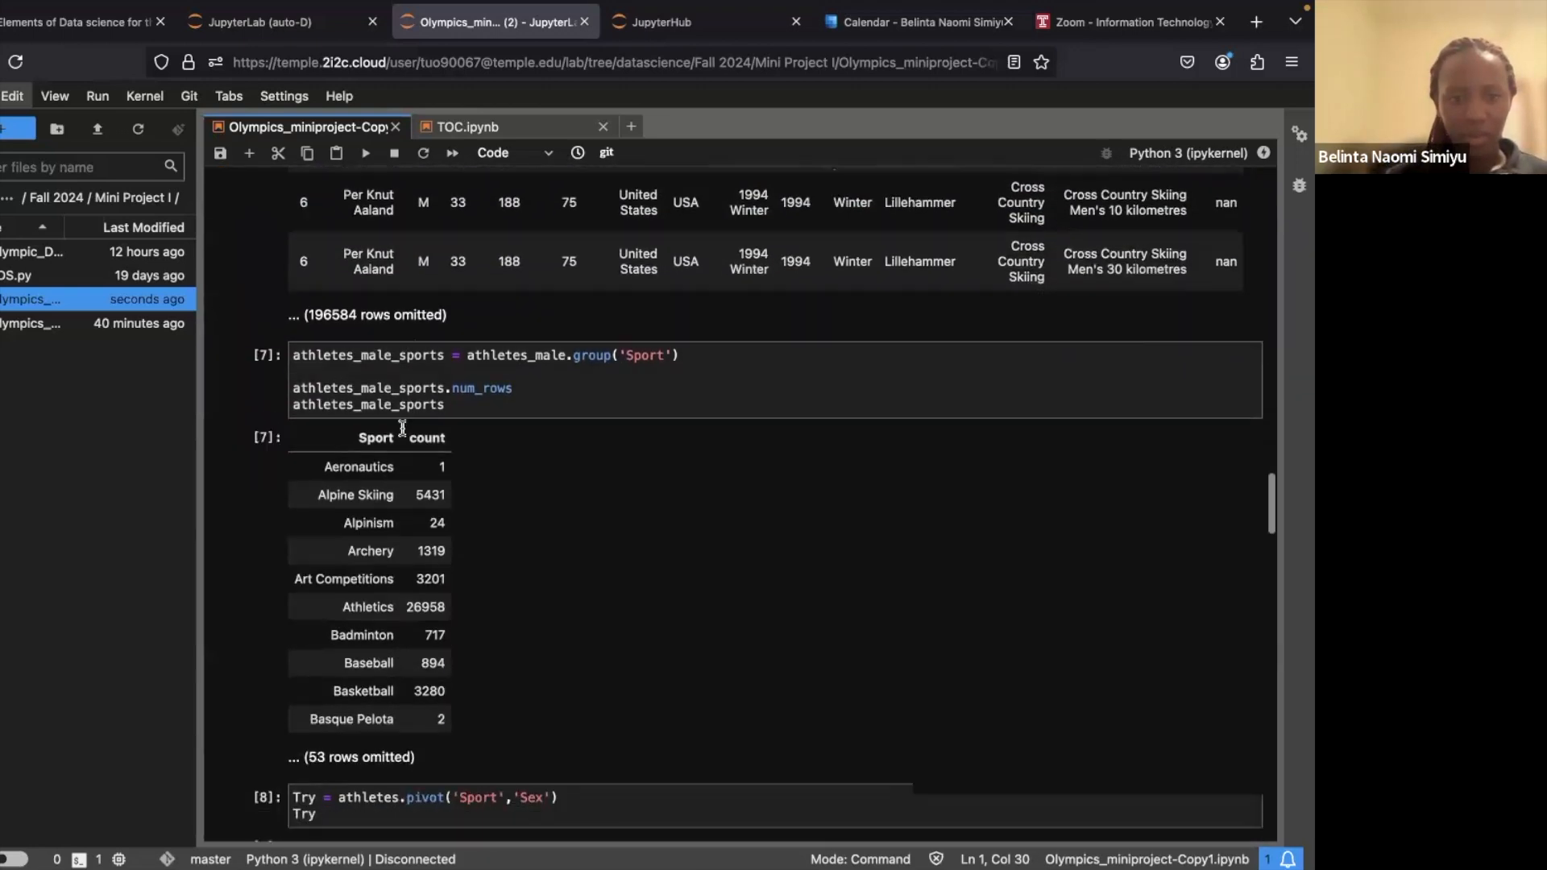
scroll(401, 428, down, 5)
scroll(401, 427, up, 15)
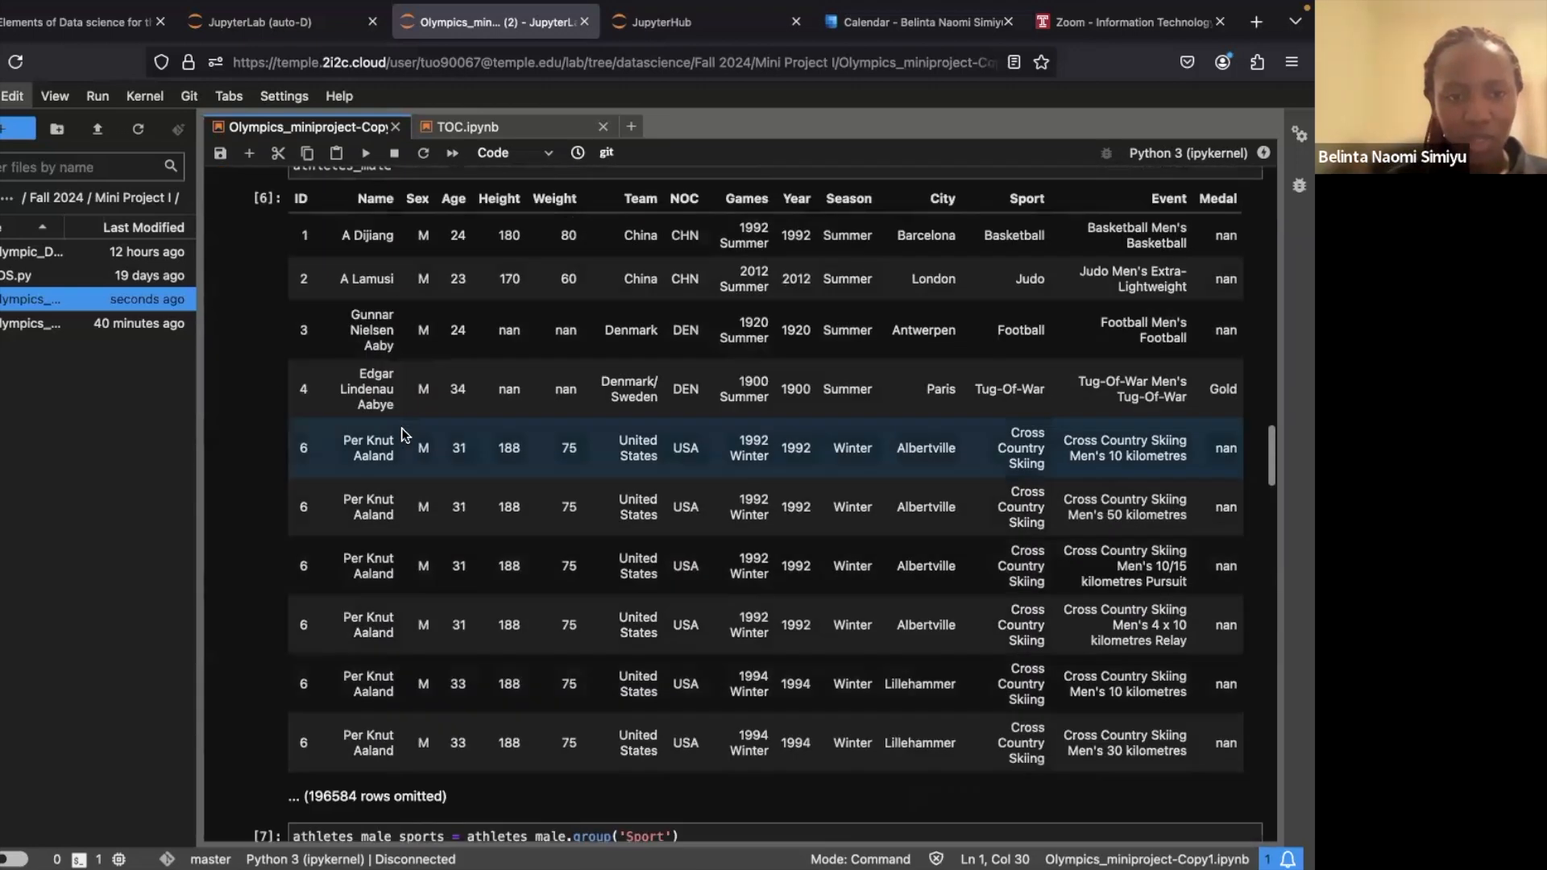
scroll(401, 428, down, 5)
scroll(401, 428, up, 5)
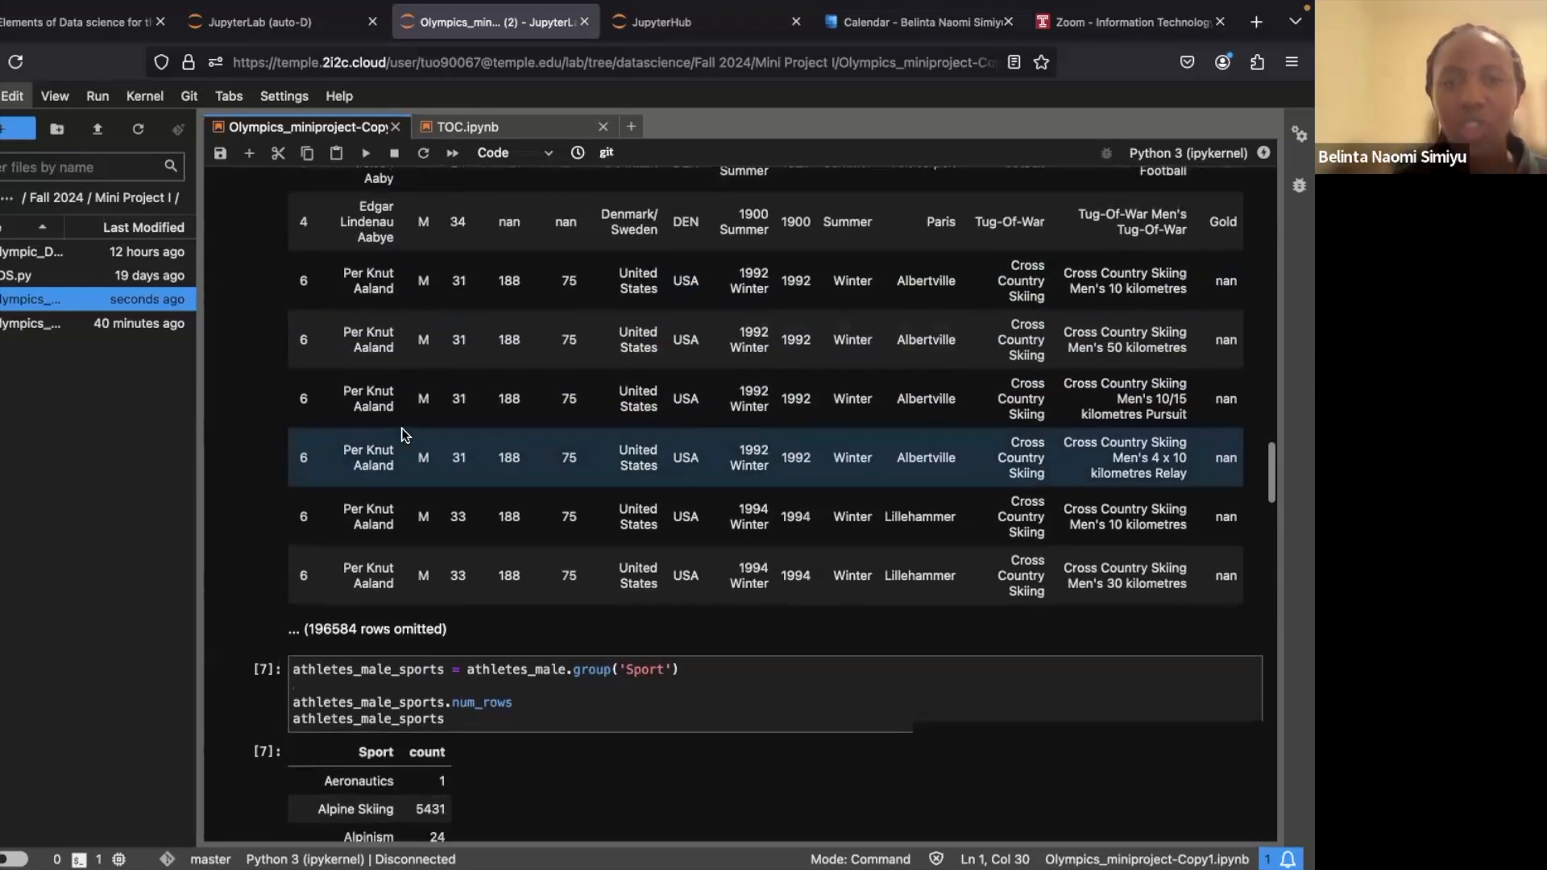
scroll(438, 308, up, 3)
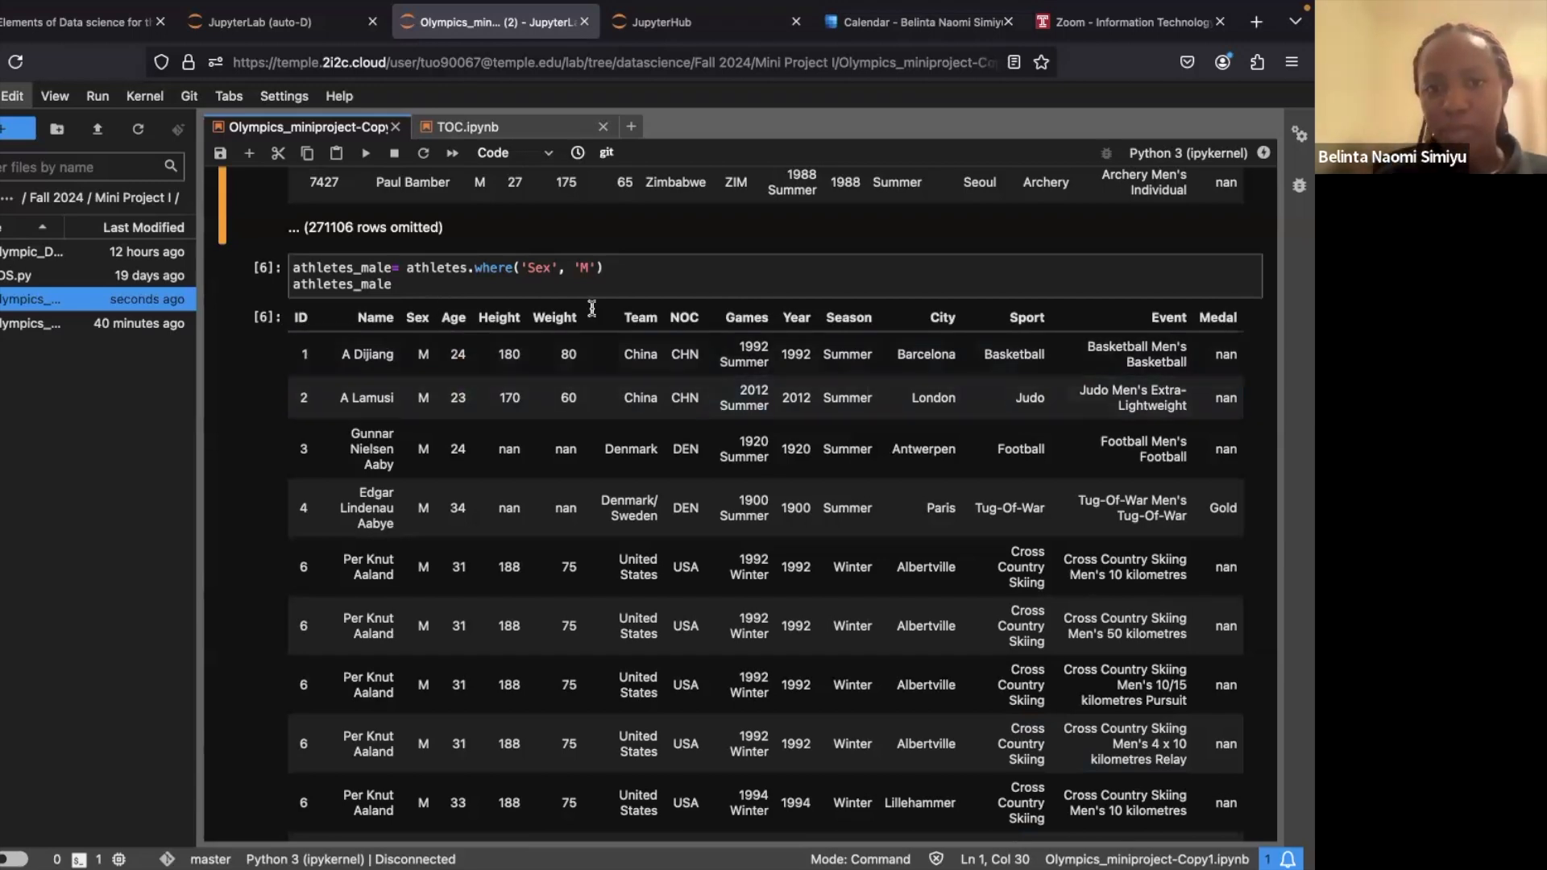
scroll(679, 265, down, 15)
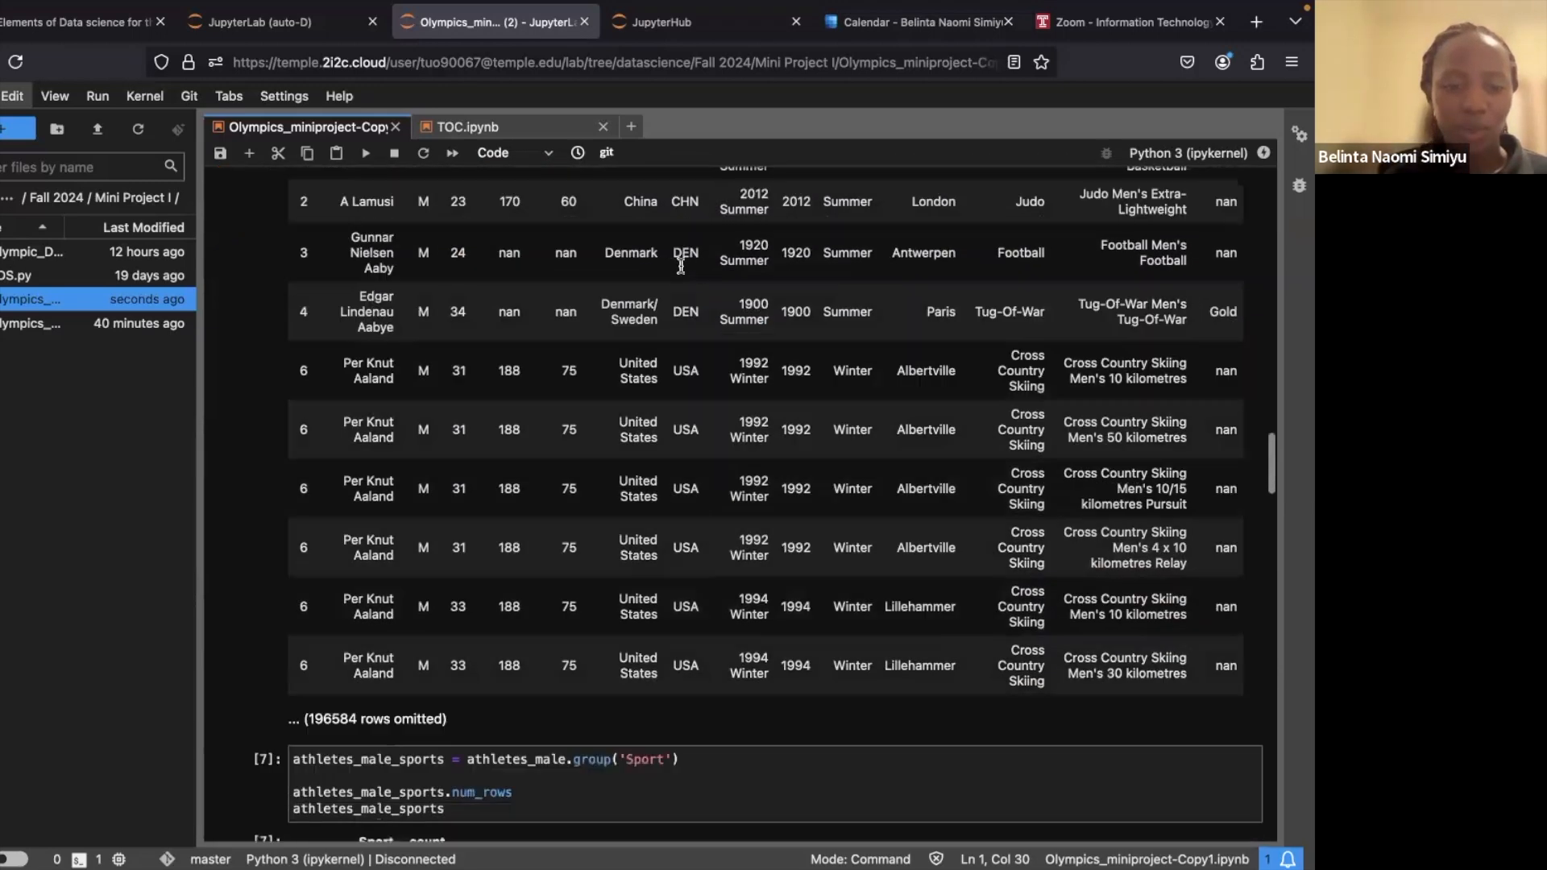
scroll(680, 264, up, 8)
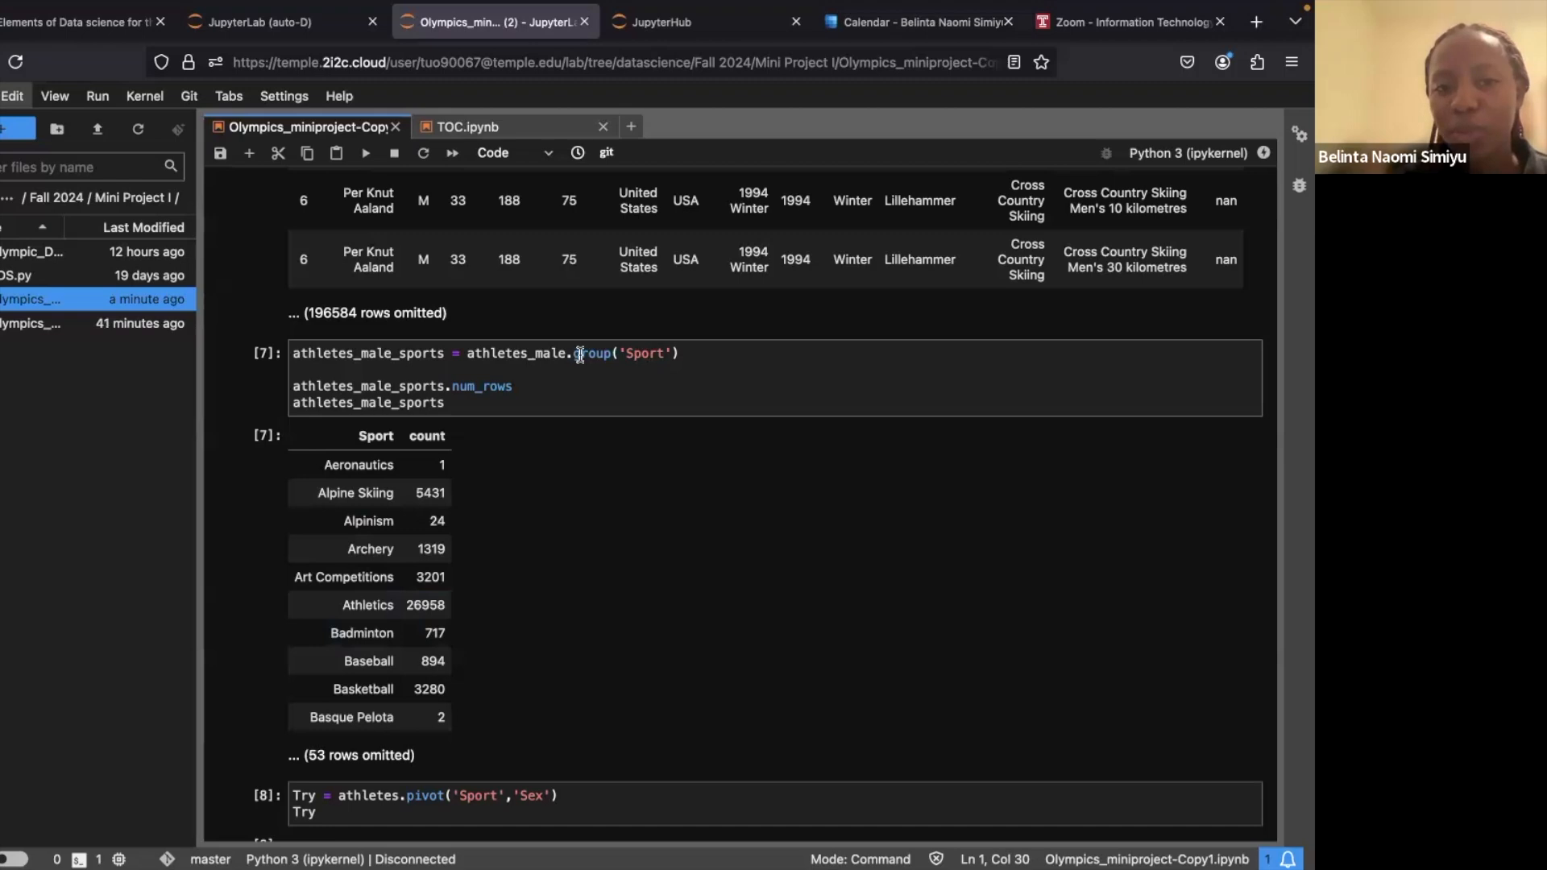
- Compare the Sport-by-Sex and Sex-by-Year pivot outputs with the grouped table, and read the Considerations notes
scroll(585, 484, down, 5)
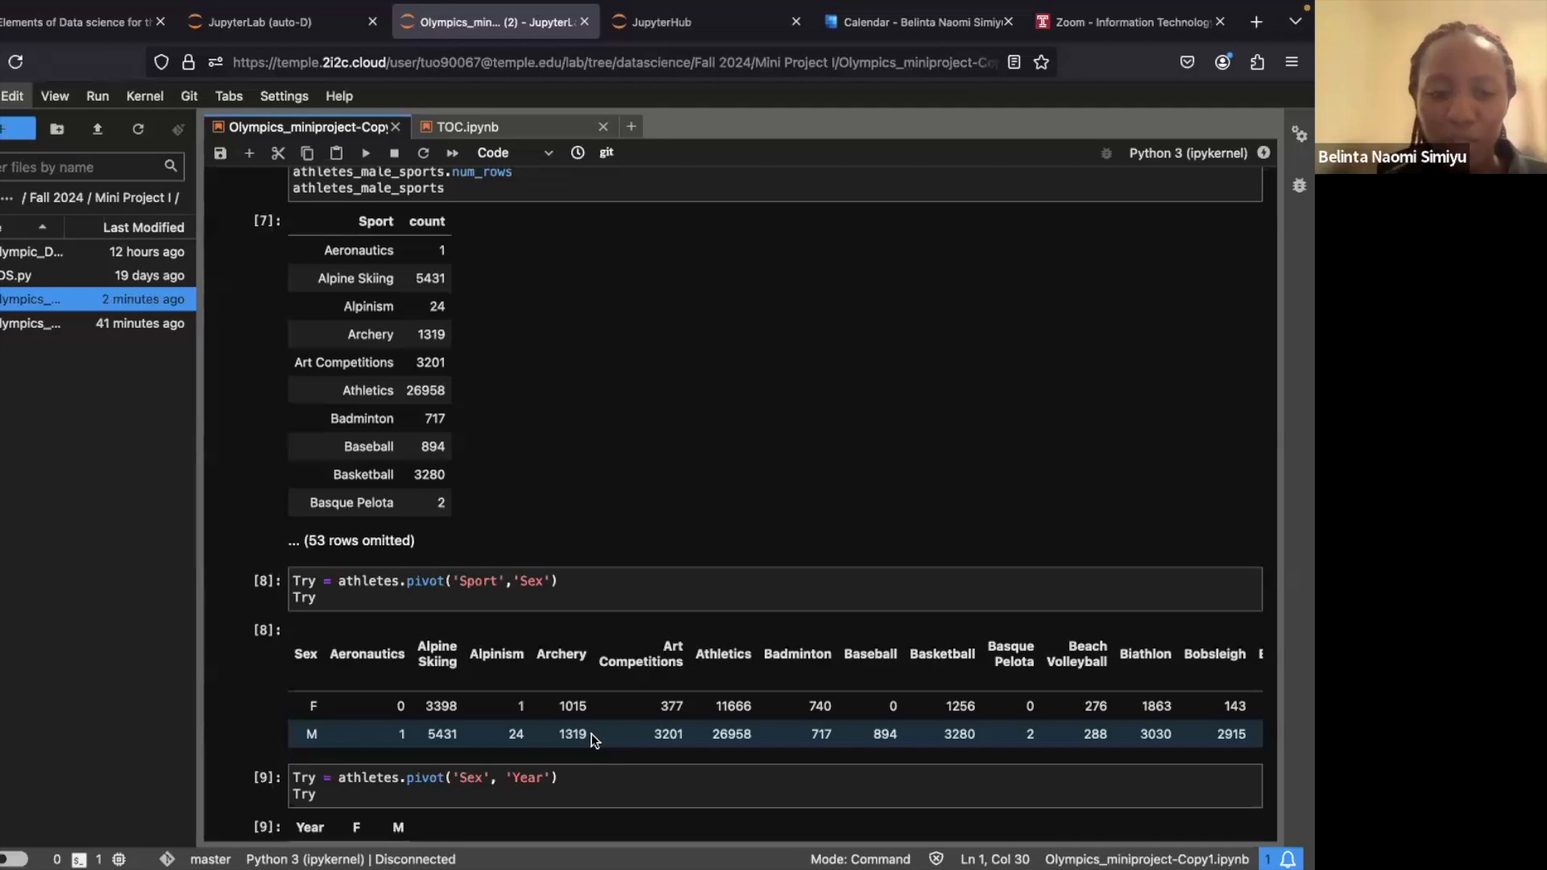
scroll(593, 740, down, 3)
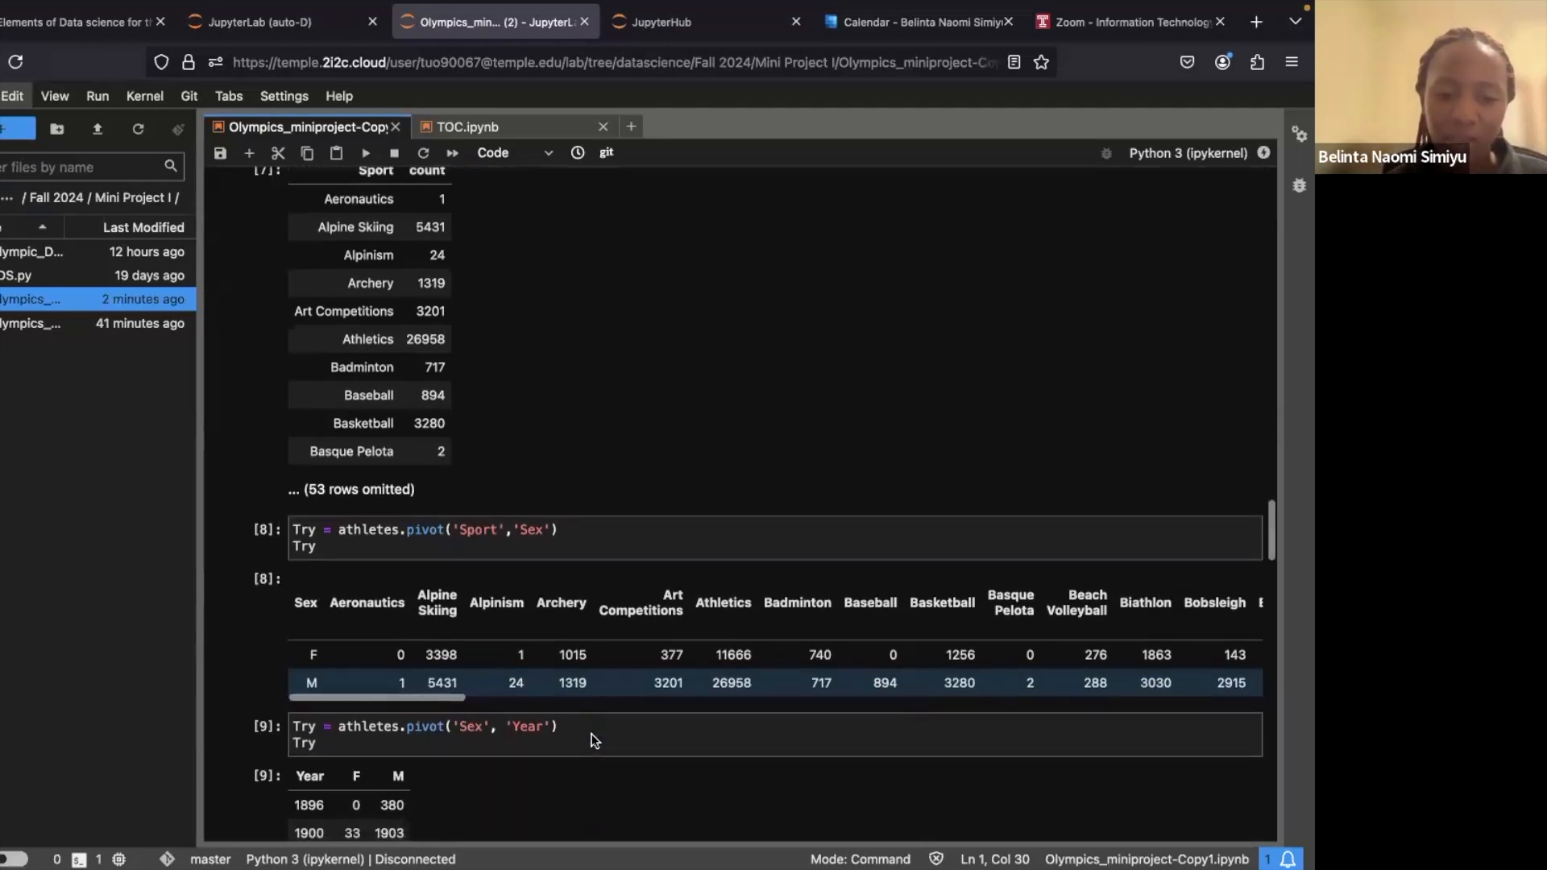
scroll(594, 740, down, 10)
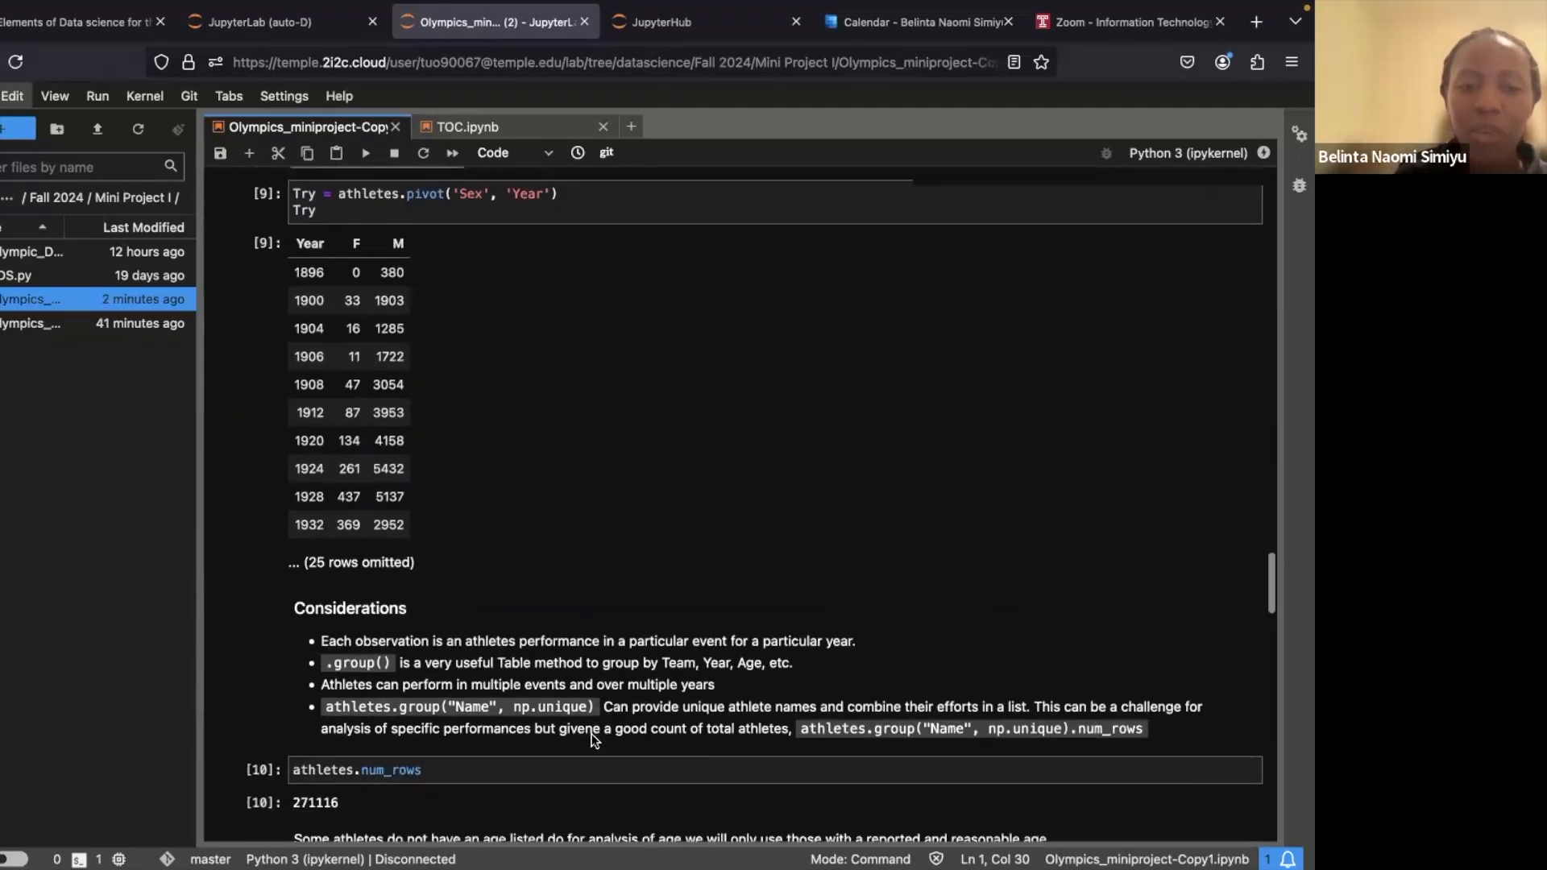
scroll(592, 733, down, 4)
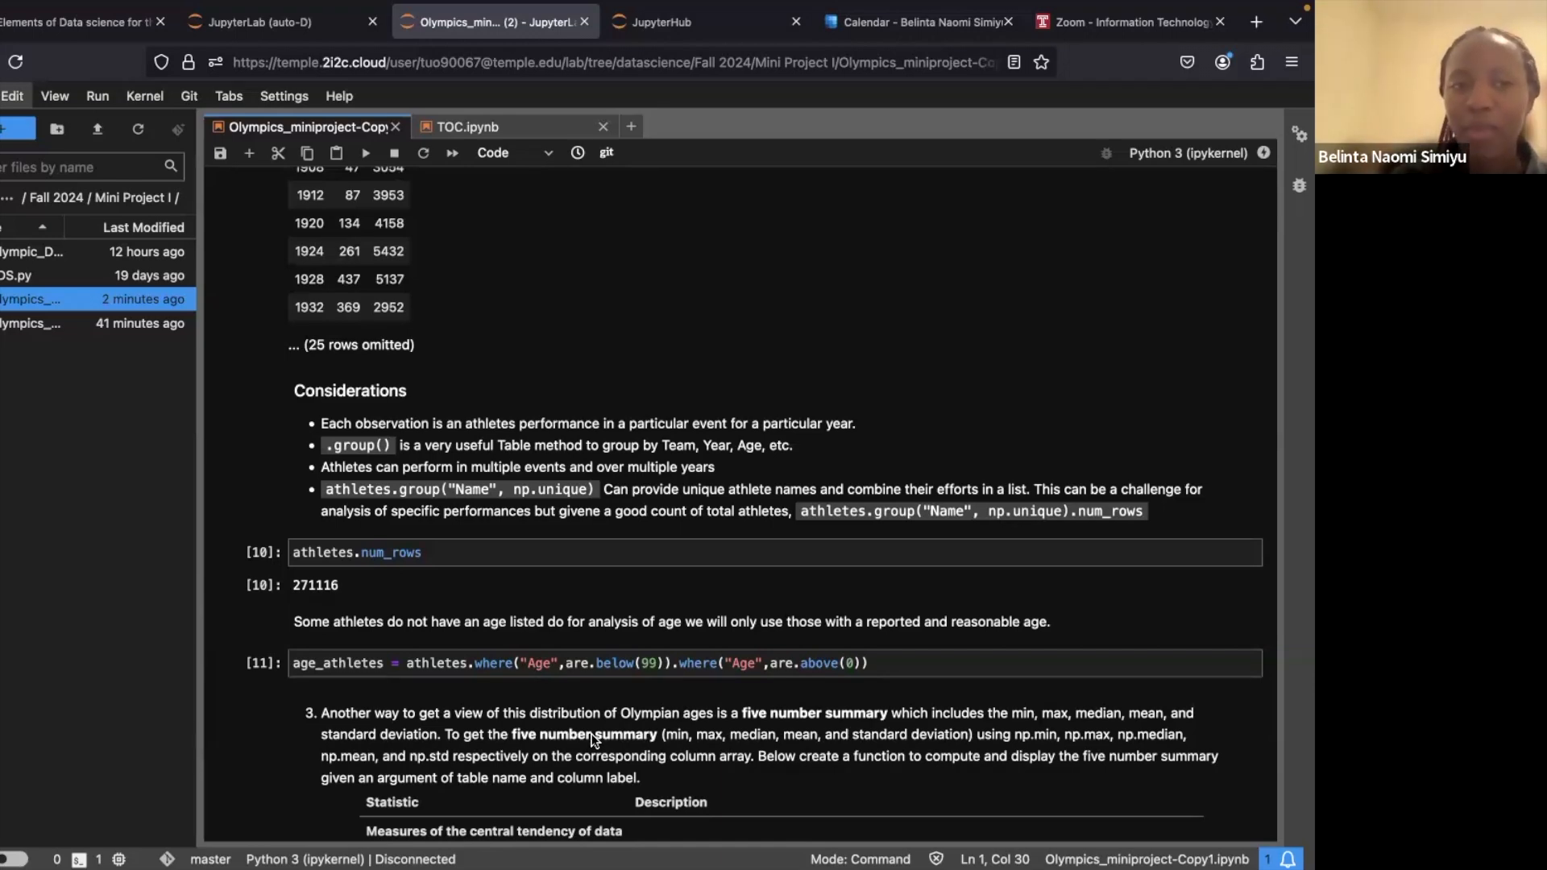
scroll(593, 740, up, 12)
scroll(594, 739, up, 2)
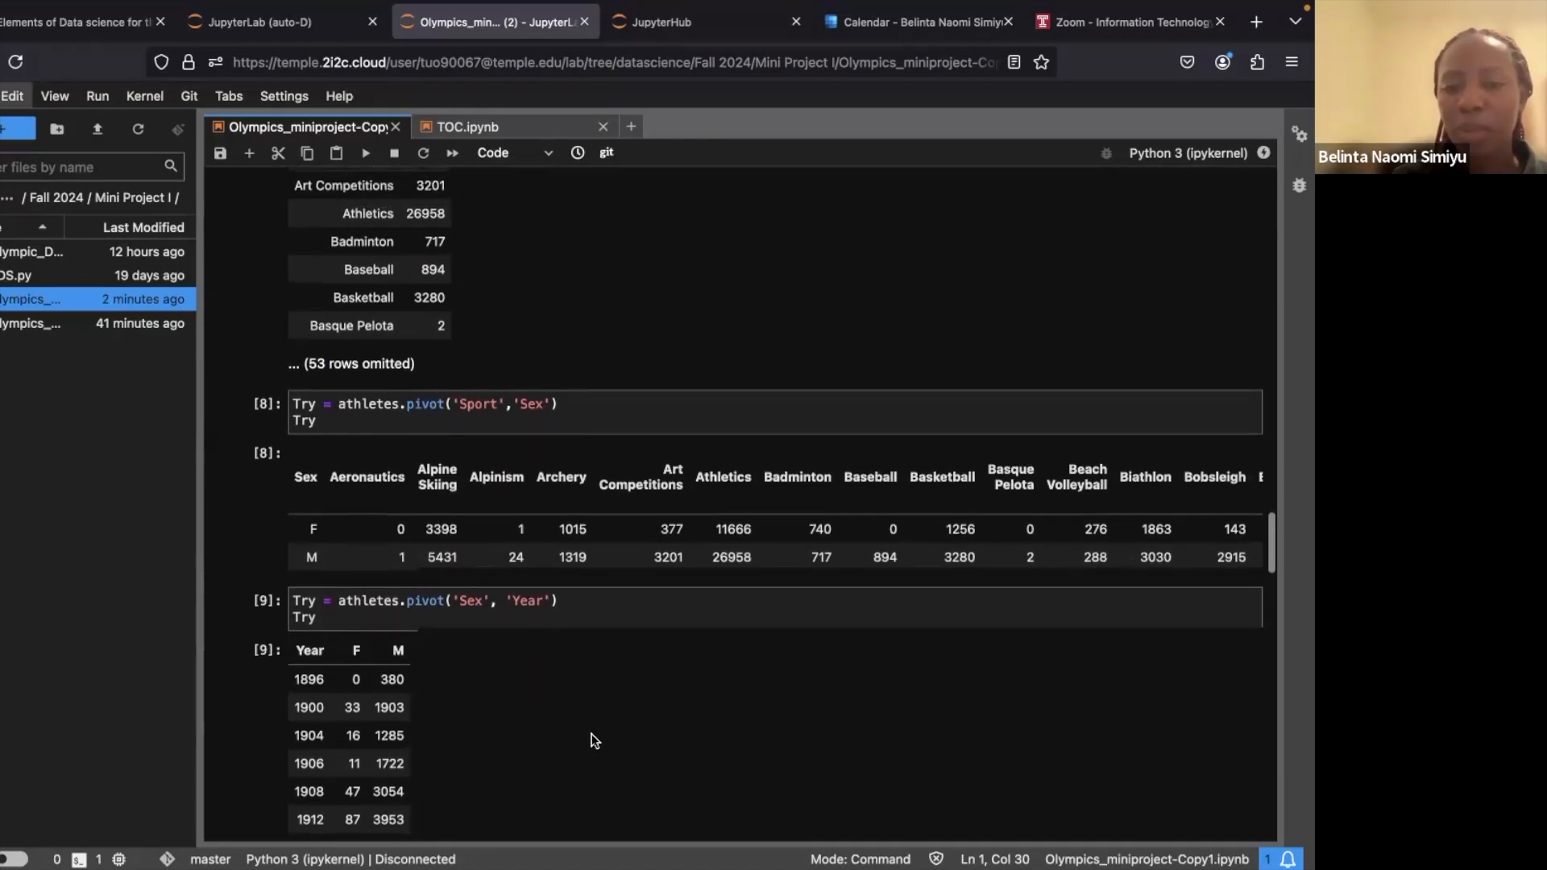
scroll(602, 400, up, 20)
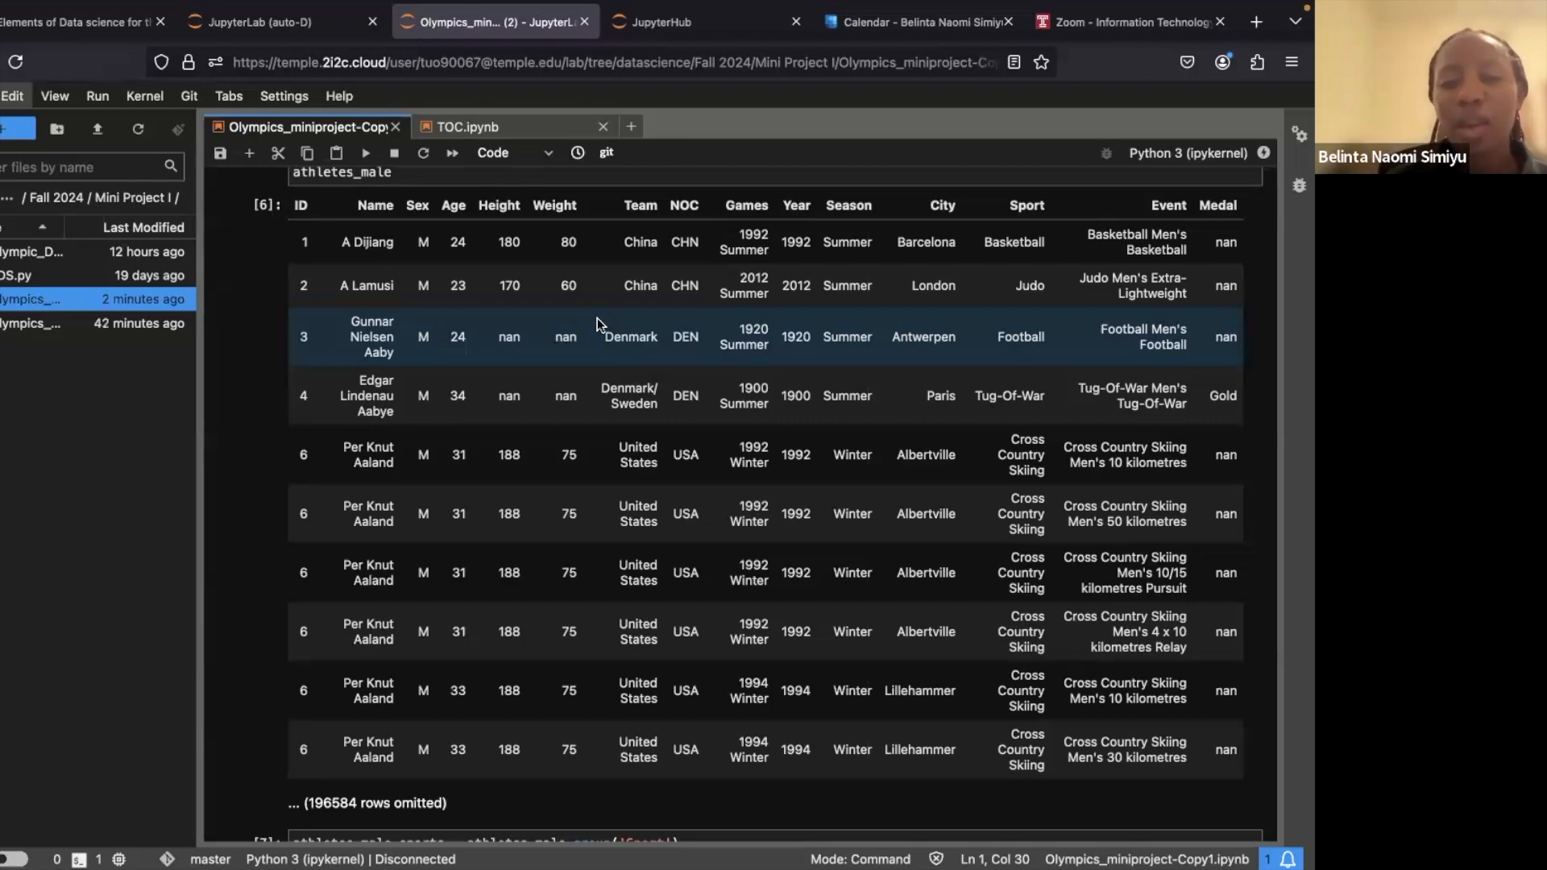
scroll(594, 434, down, 10)
scroll(594, 434, down, 15)
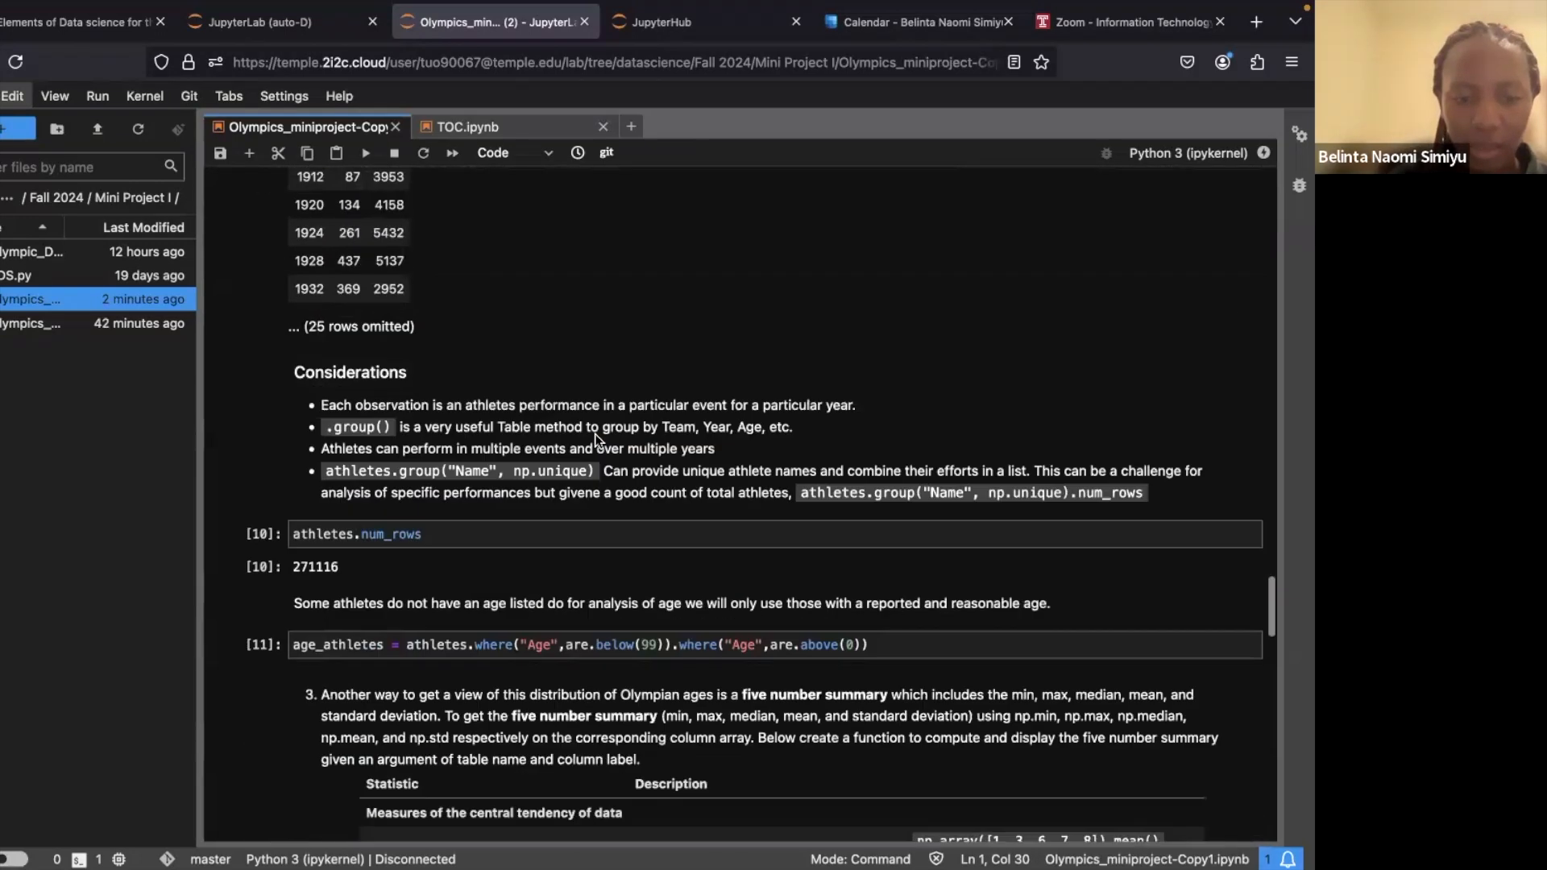
- Review the Summary_sport function, the five number summary instructions, questions 4 and 5, the challenge question and the code cells below it
scroll(595, 435, down, 4)
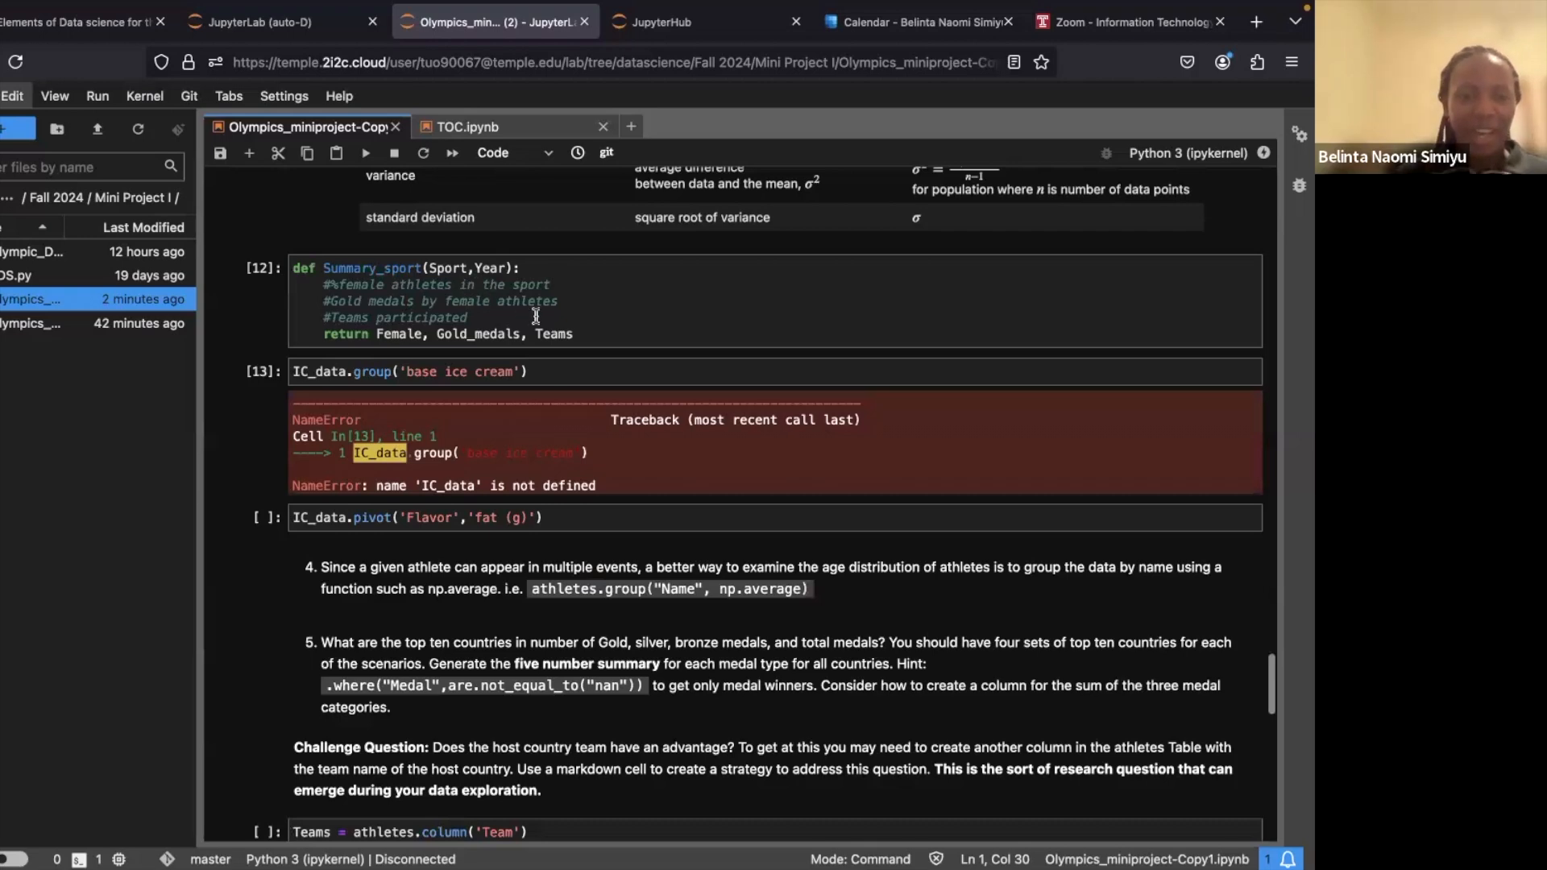
scroll(504, 309, down, 5)
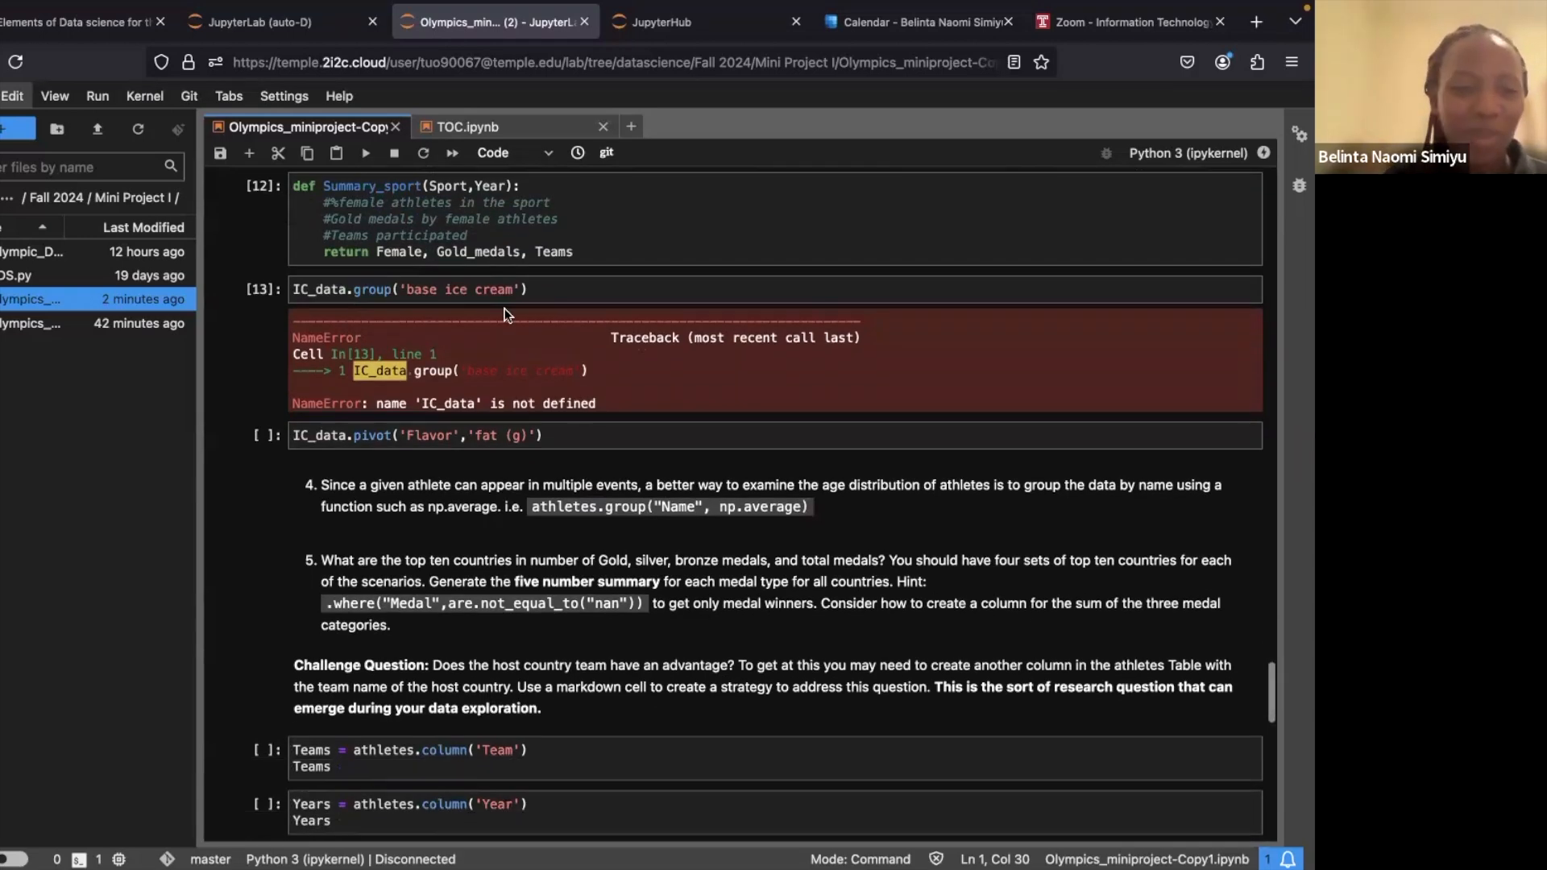
scroll(508, 315, up, 2)
scroll(504, 314, down, 10)
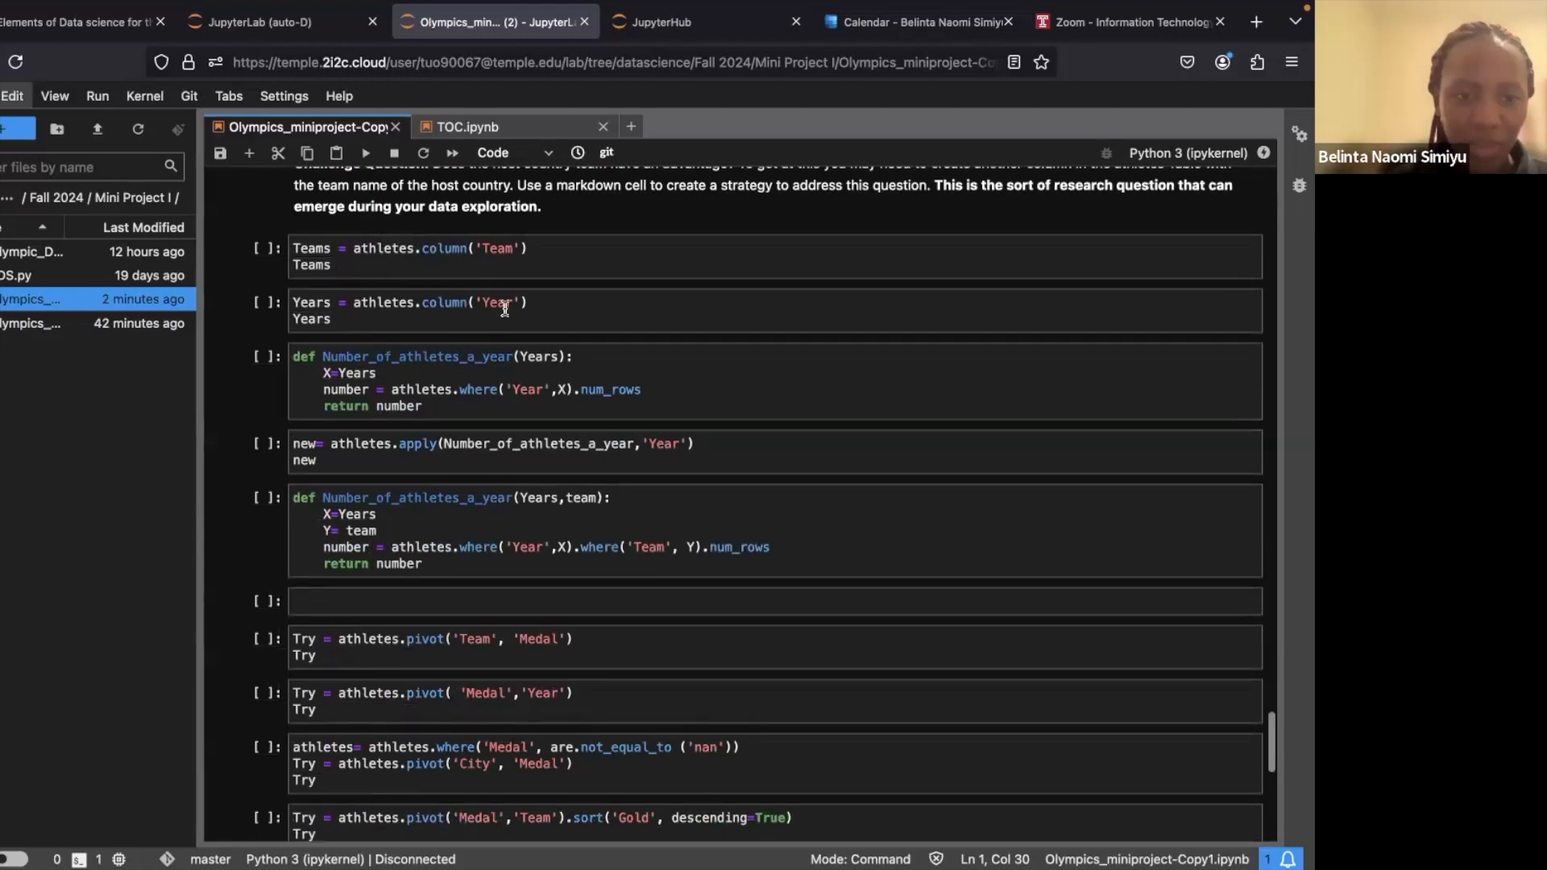
scroll(504, 308, down, 5)
scroll(522, 309, up, 9)
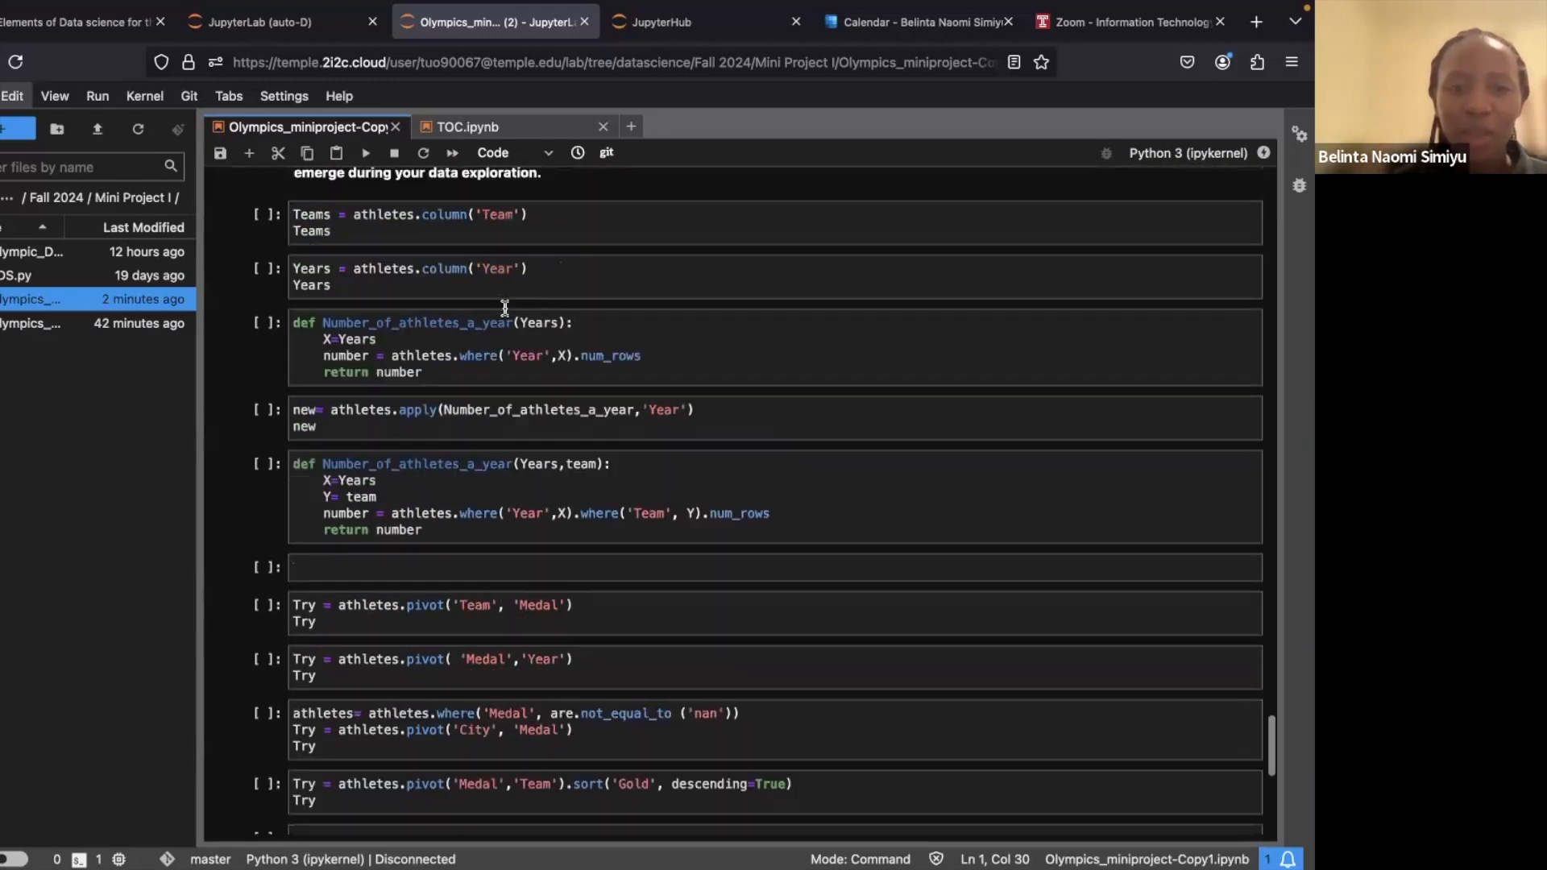
scroll(504, 314, up, 10)
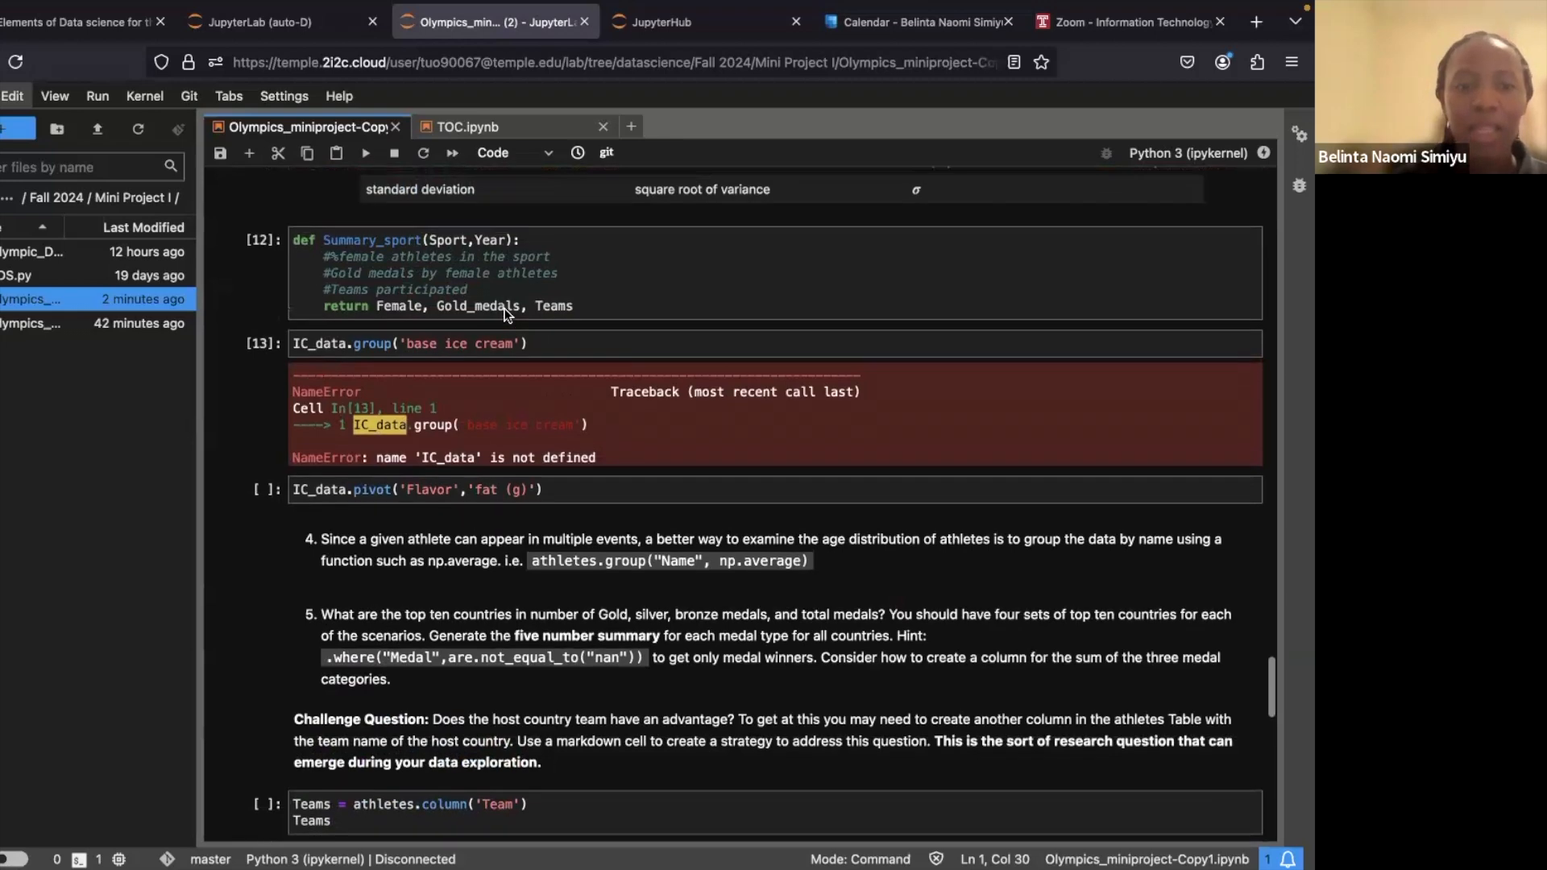
scroll(504, 314, up, 6)
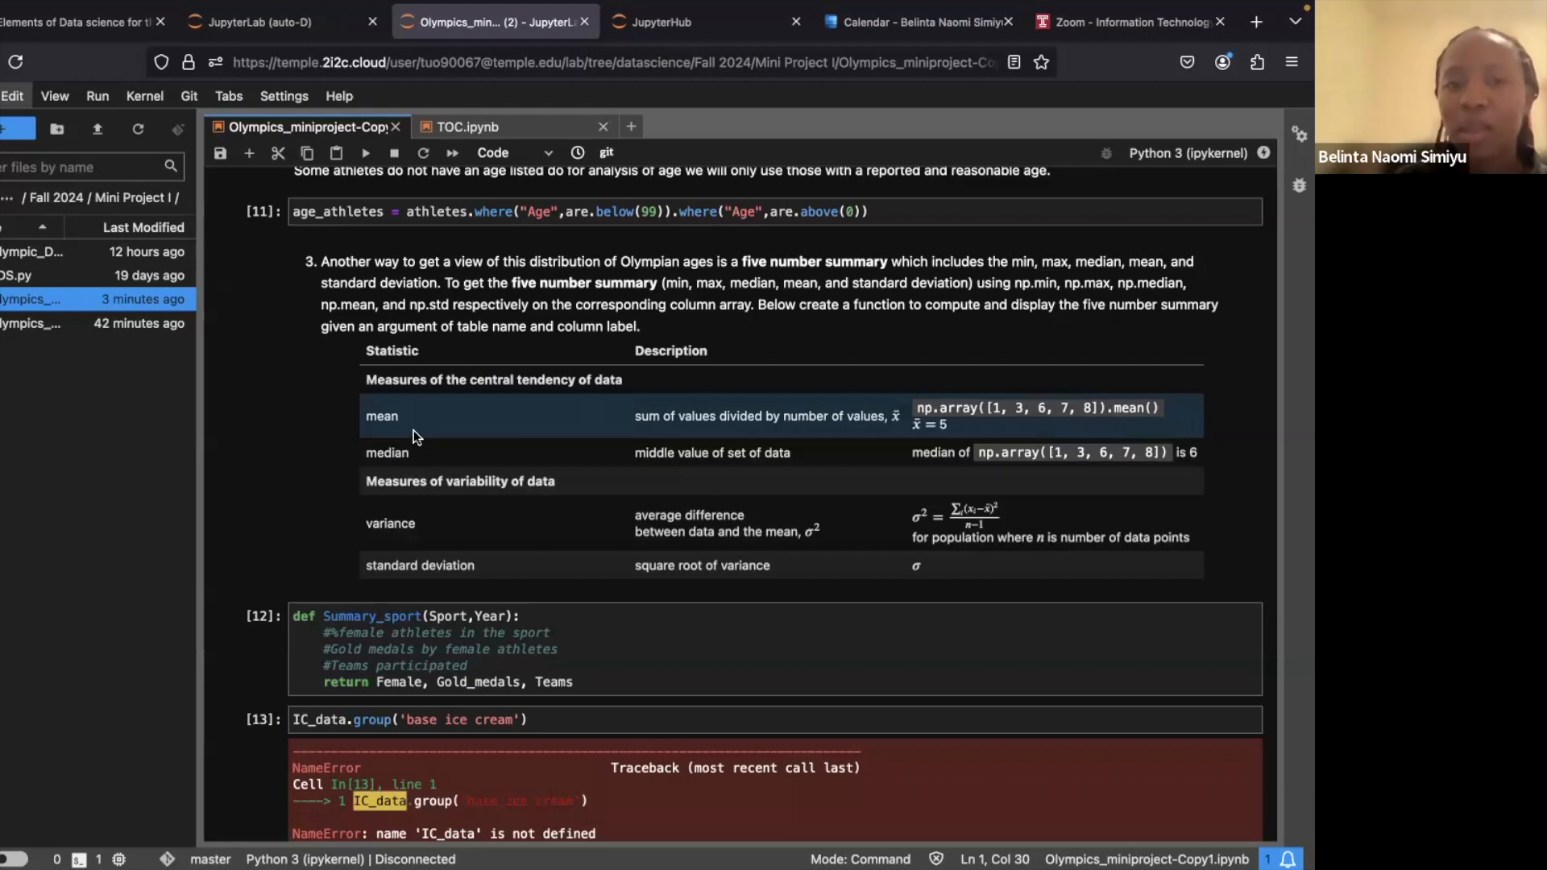
scroll(500, 335, down, 6)
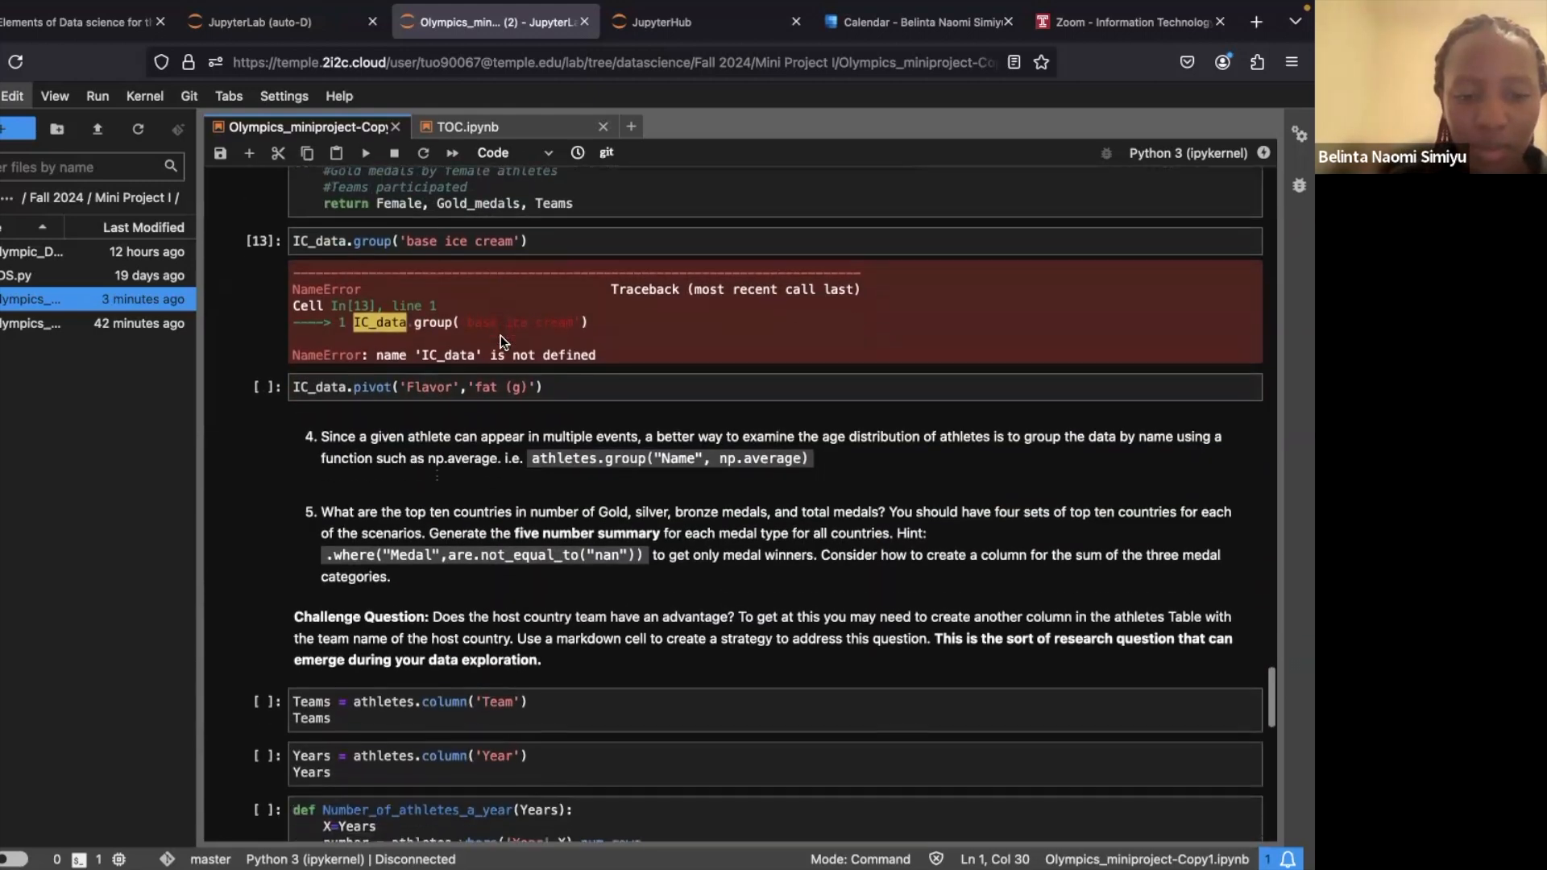
scroll(500, 335, down, 7)
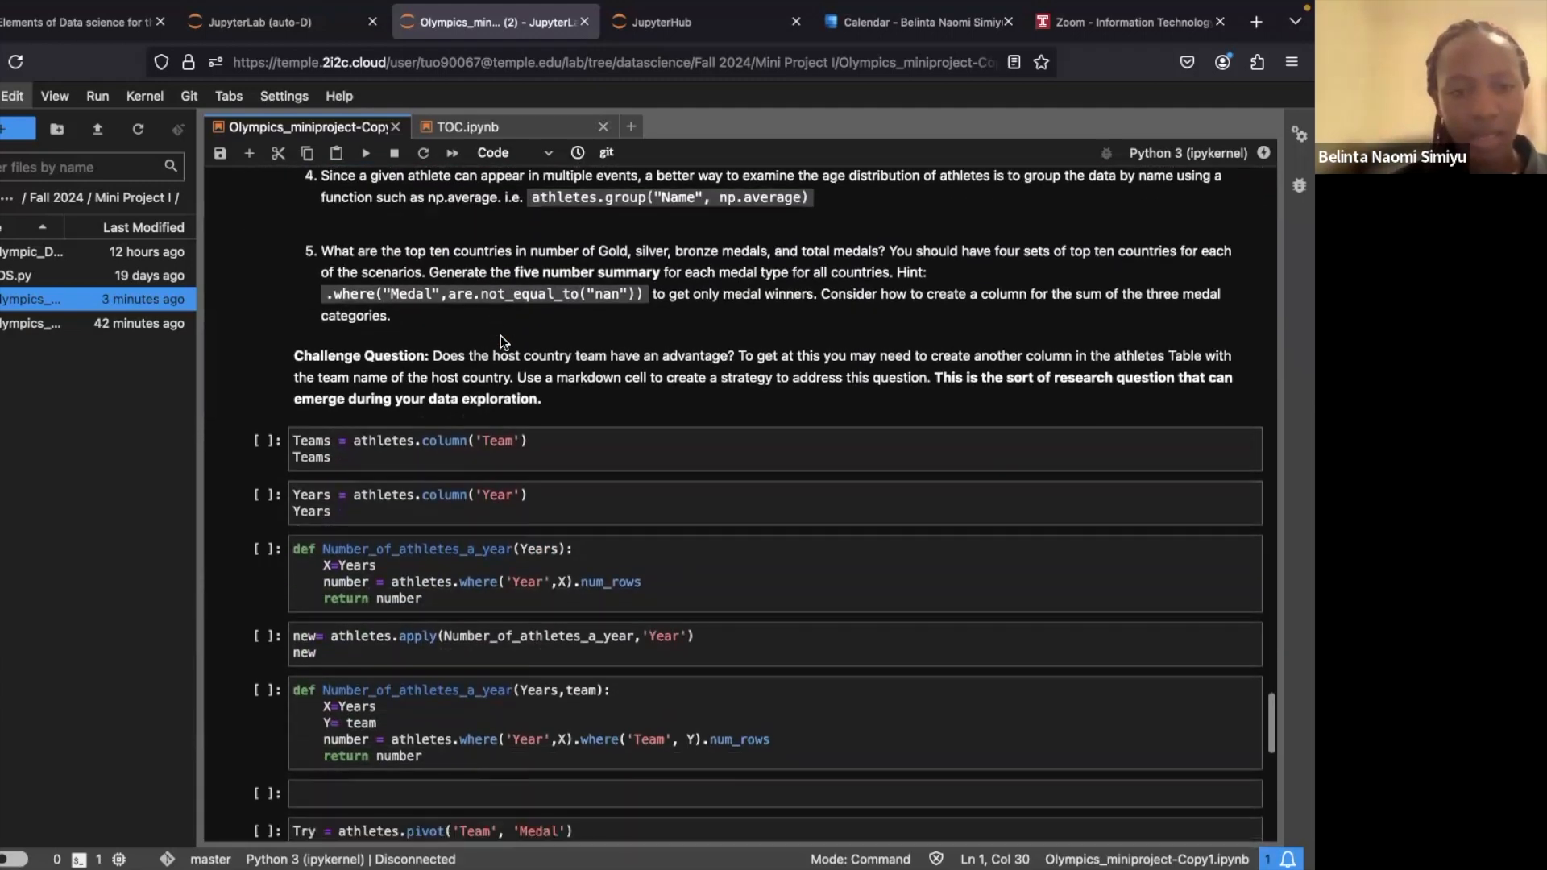
scroll(500, 335, up, 3)
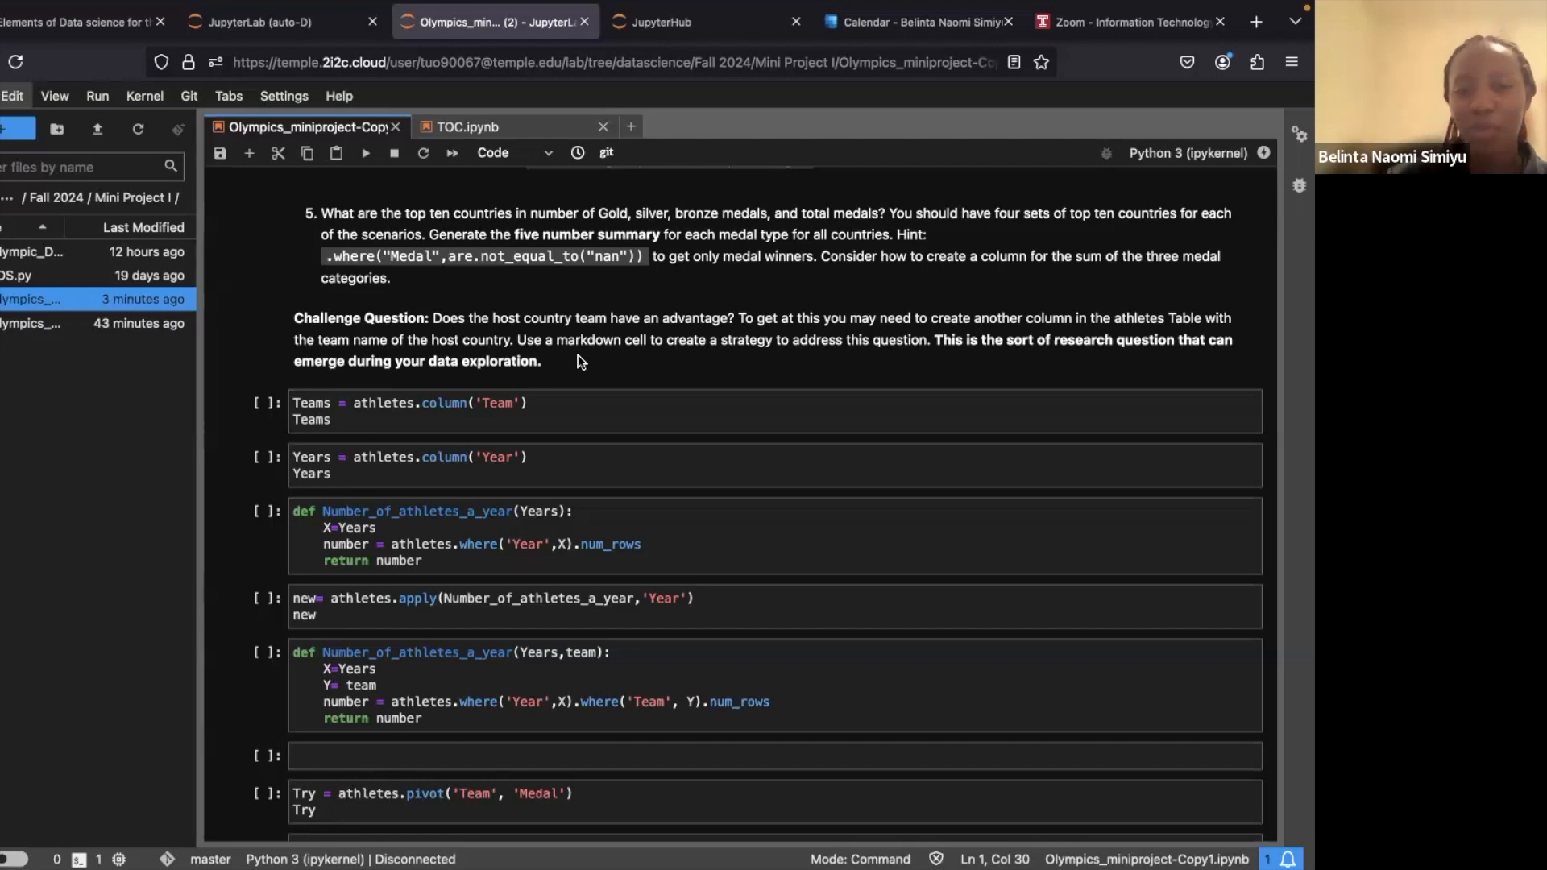
- Review question 5 and the challenge question, and check the Medal column of the athletes_male table for nan entries
scroll(646, 340, up, 2)
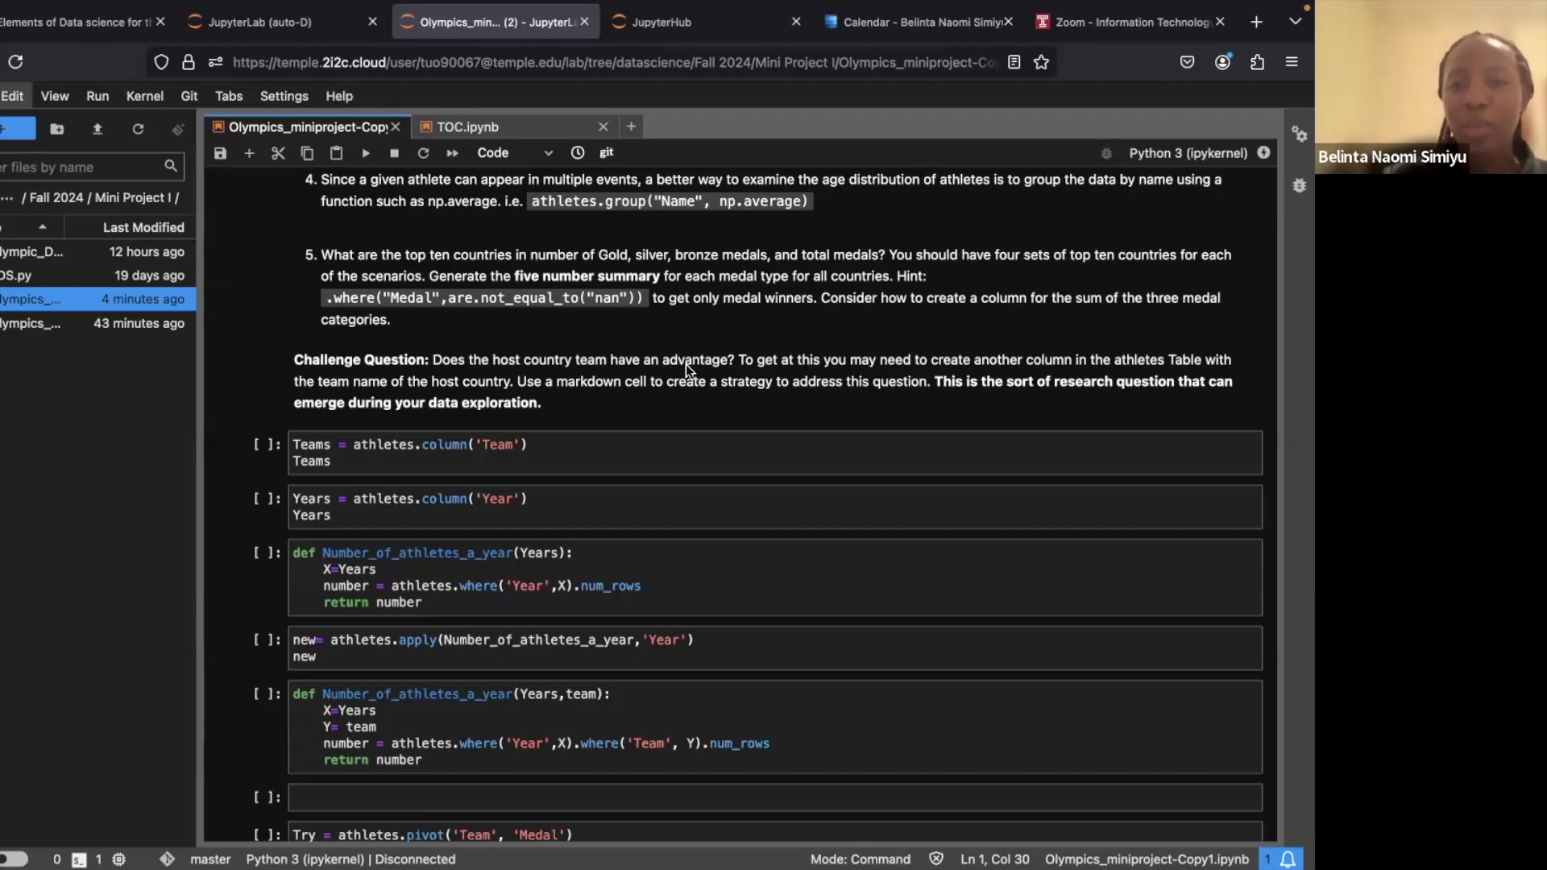
scroll(684, 364, up, 5)
scroll(685, 365, up, 15)
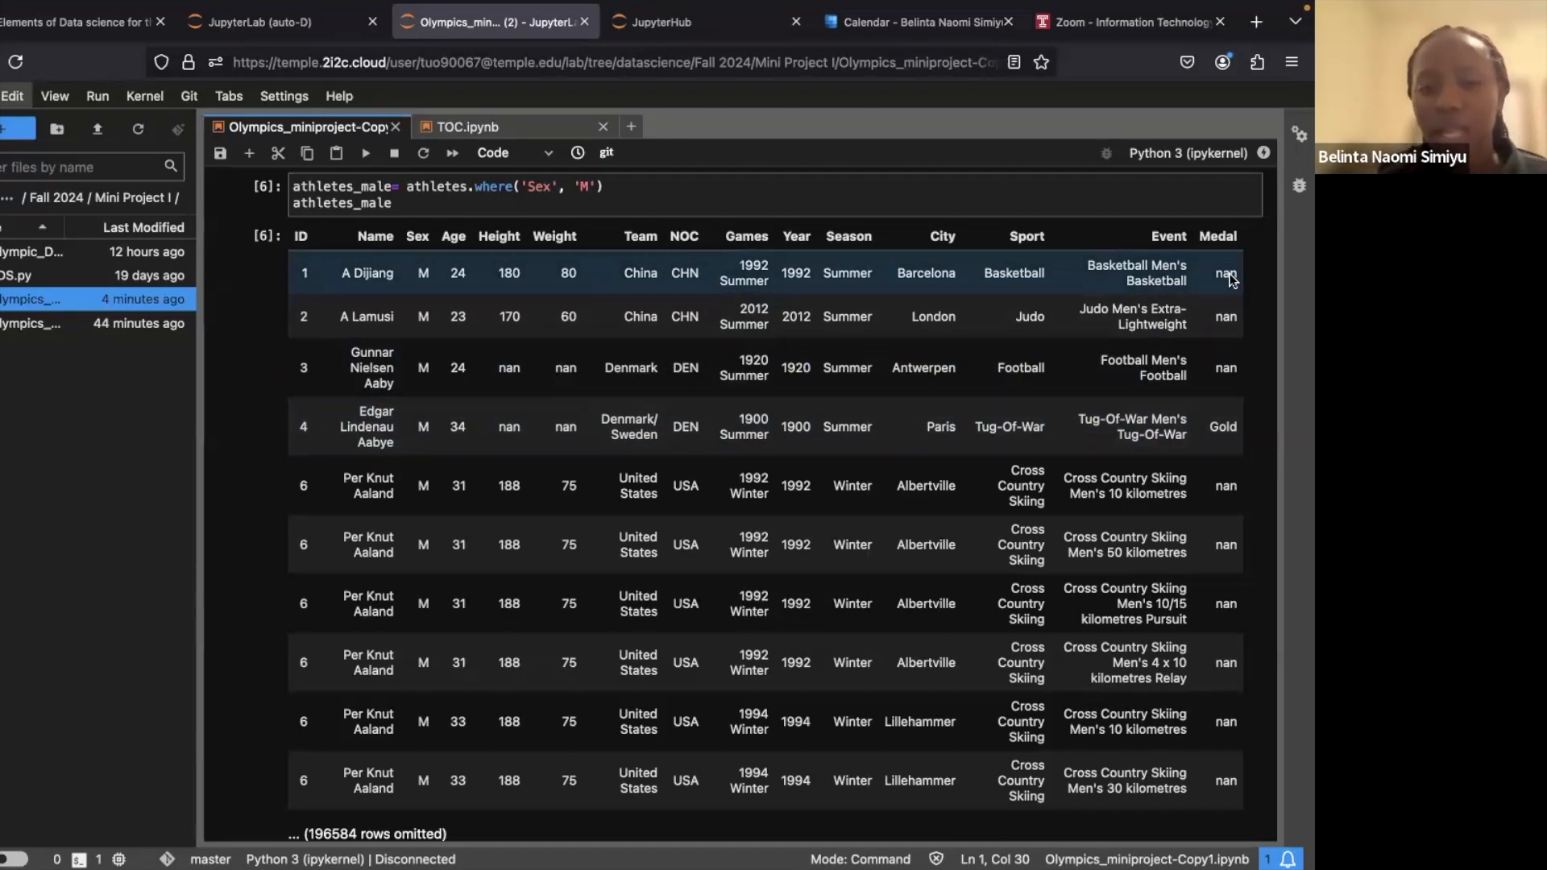
- Look over the unrun Medal pivot cells at the notebook's end, the five number summary notes, and the earlier Sport pivot and group outputs
scroll(907, 515, down, 15)
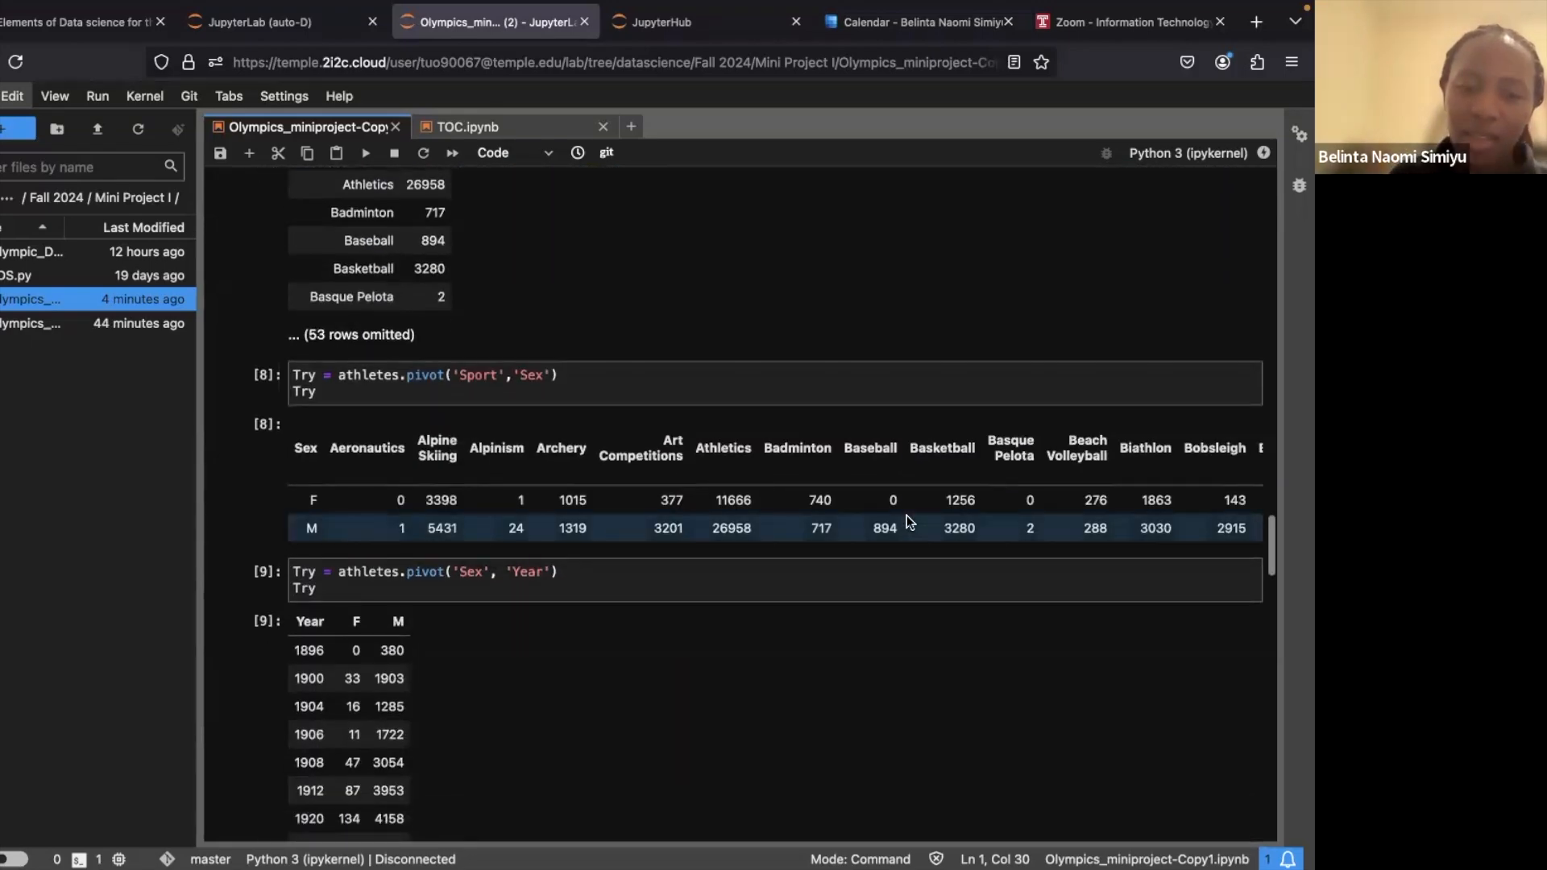
scroll(906, 515, down, 20)
scroll(906, 514, down, 15)
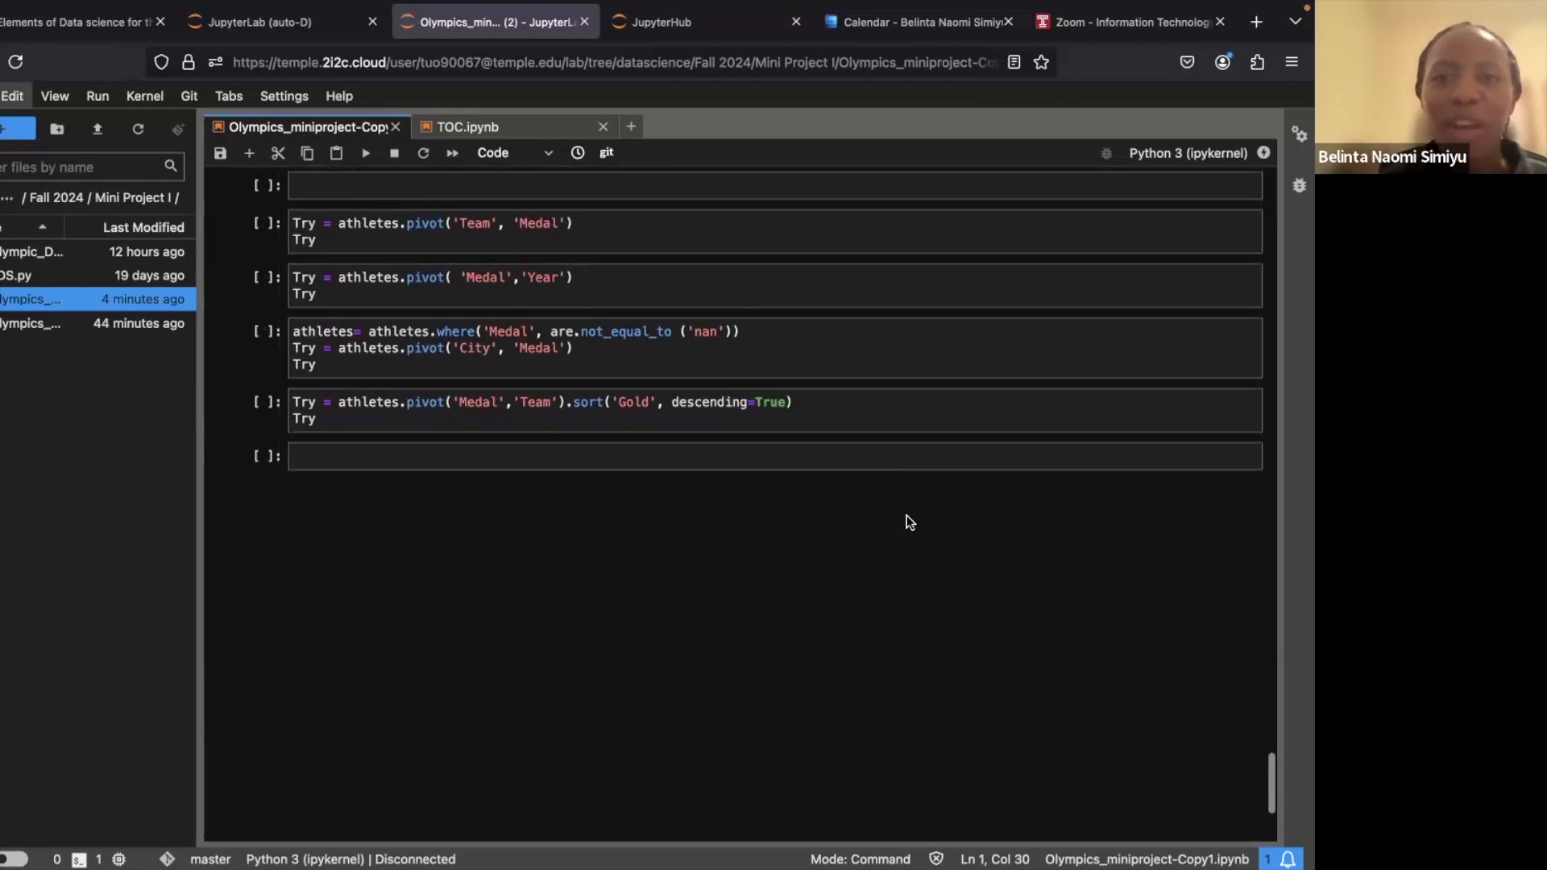
scroll(906, 516, up, 20)
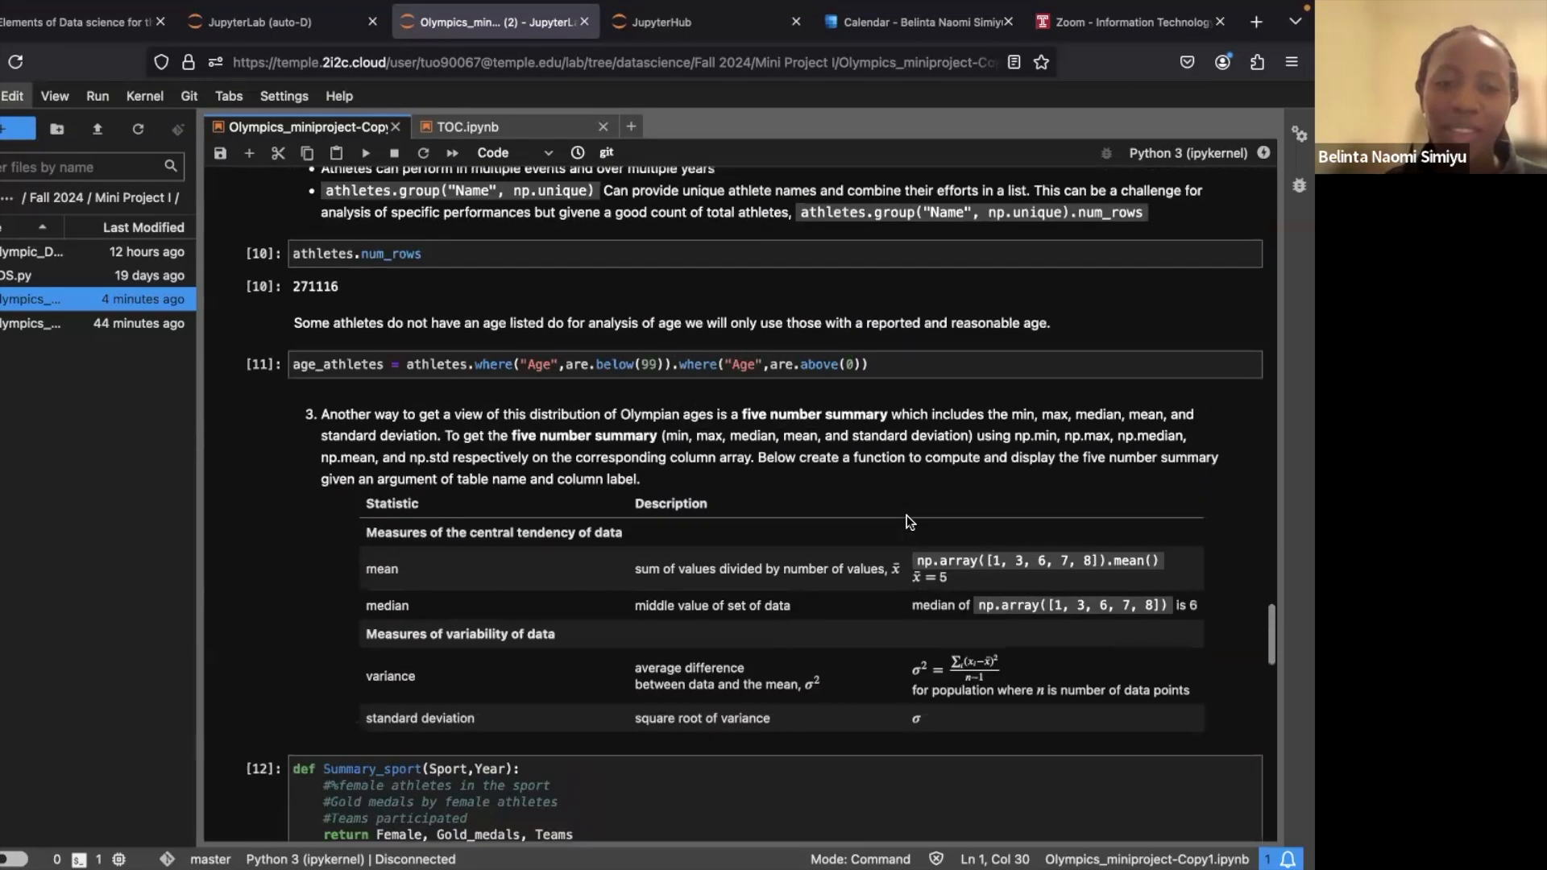
scroll(907, 516, up, 3)
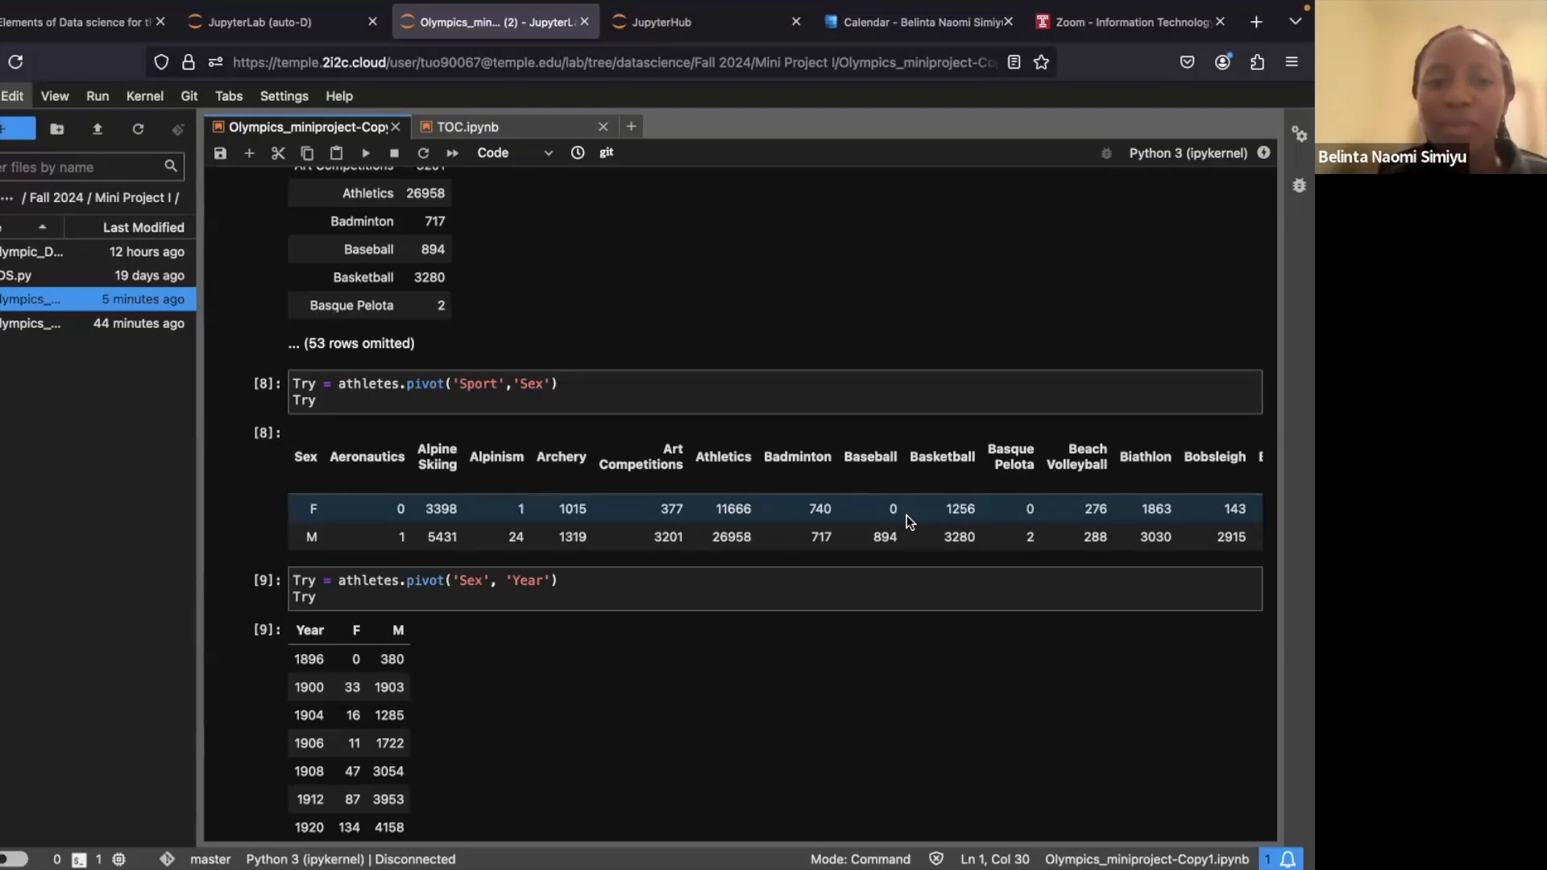
scroll(927, 347, up, 5)
scroll(933, 348, up, 3)
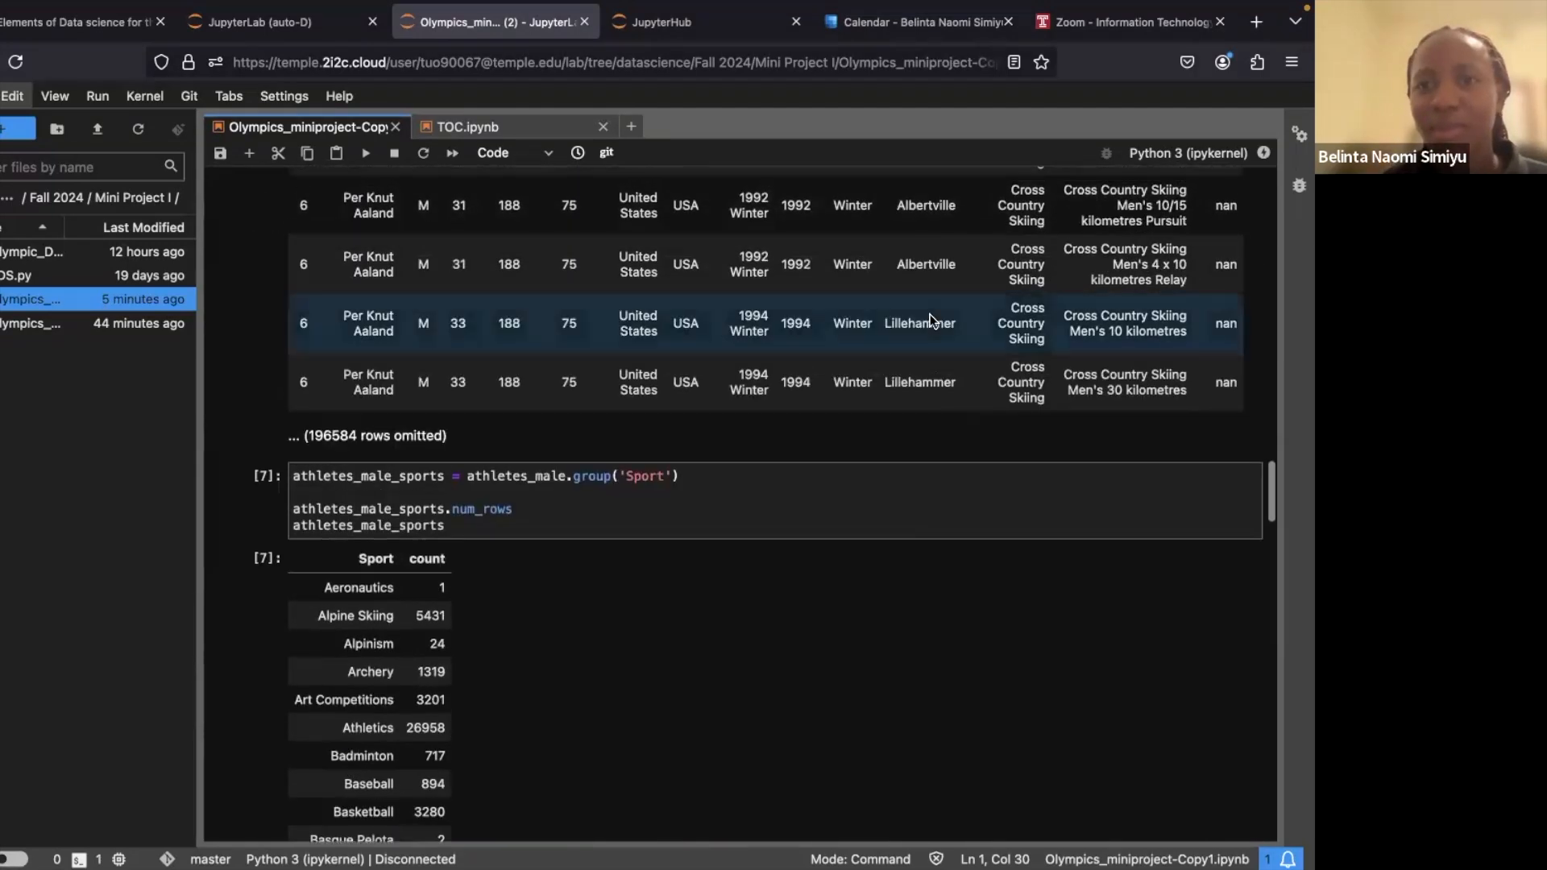